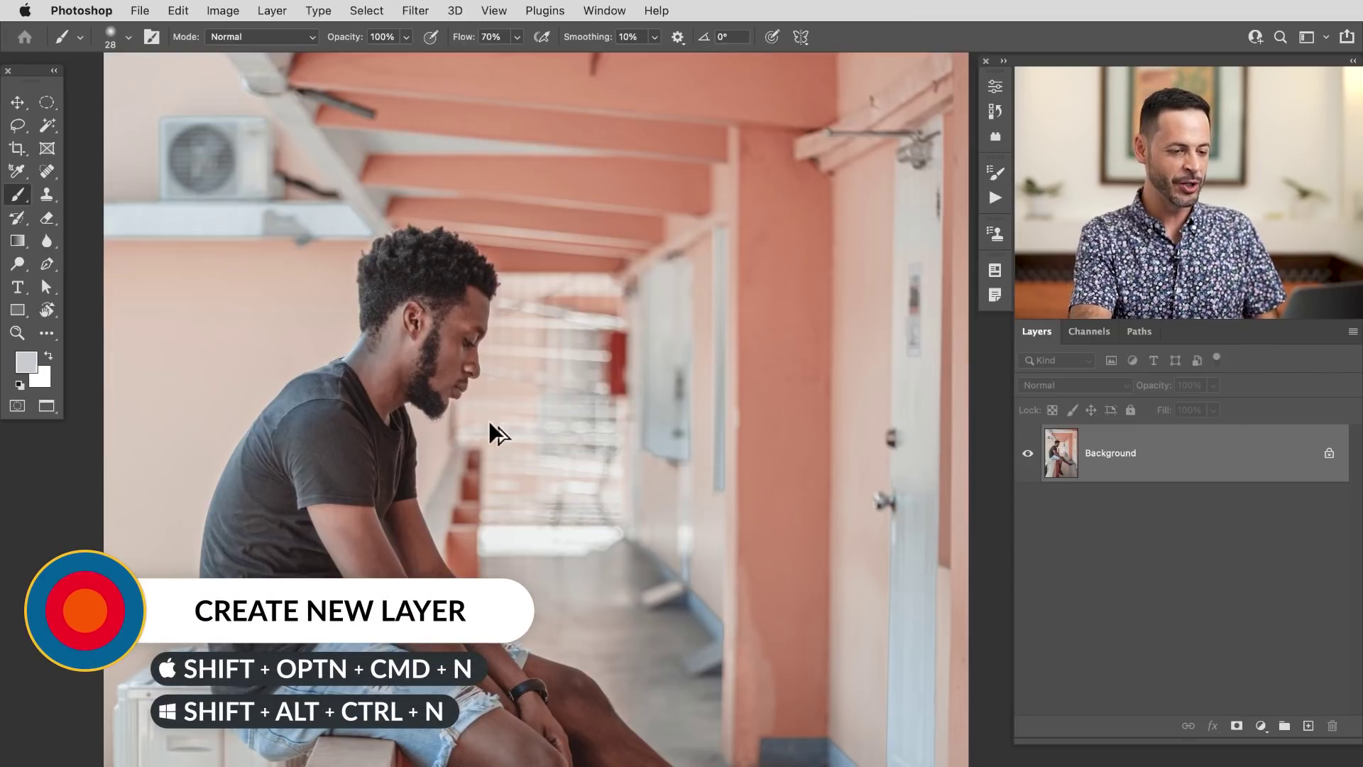
# Add a new layer and circle the wall AC unit, the ceiling clutter and the right door's closer, sign and handles in red
pyautogui.press('shift+alt+super+n')
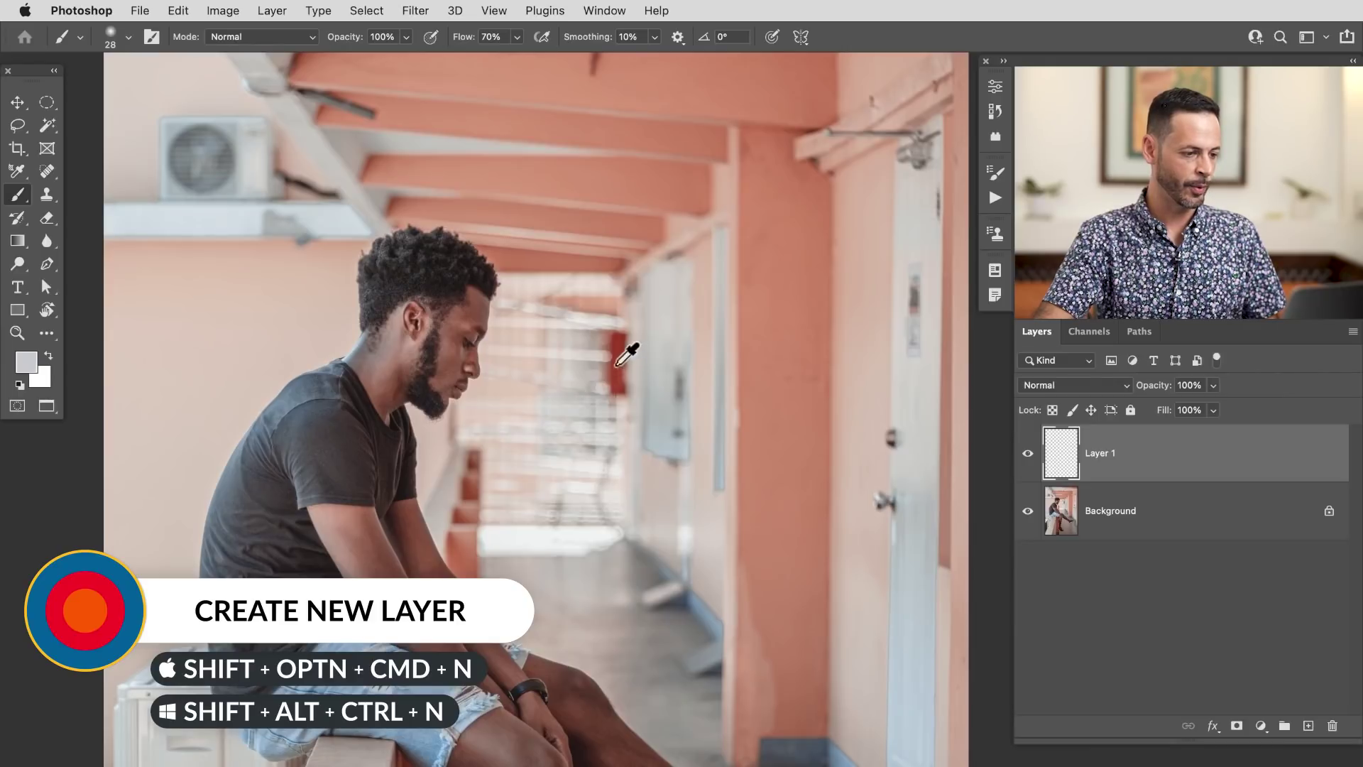
pyautogui.moveTo(238, 98); pyautogui.dragTo(162, 130)
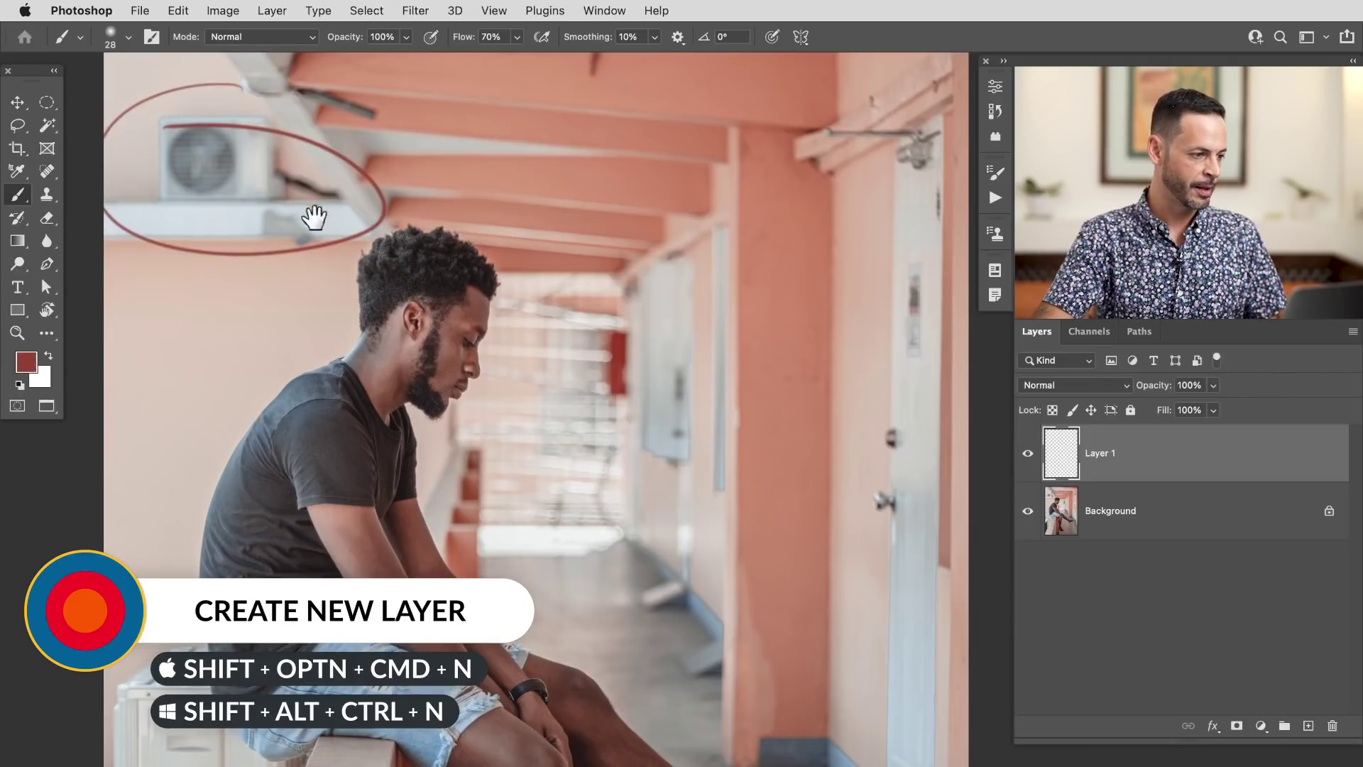
pyautogui.moveTo(313, 218); pyautogui.dragTo(347, 317)
pyautogui.moveTo(355, 173); pyautogui.dragTo(425, 213)
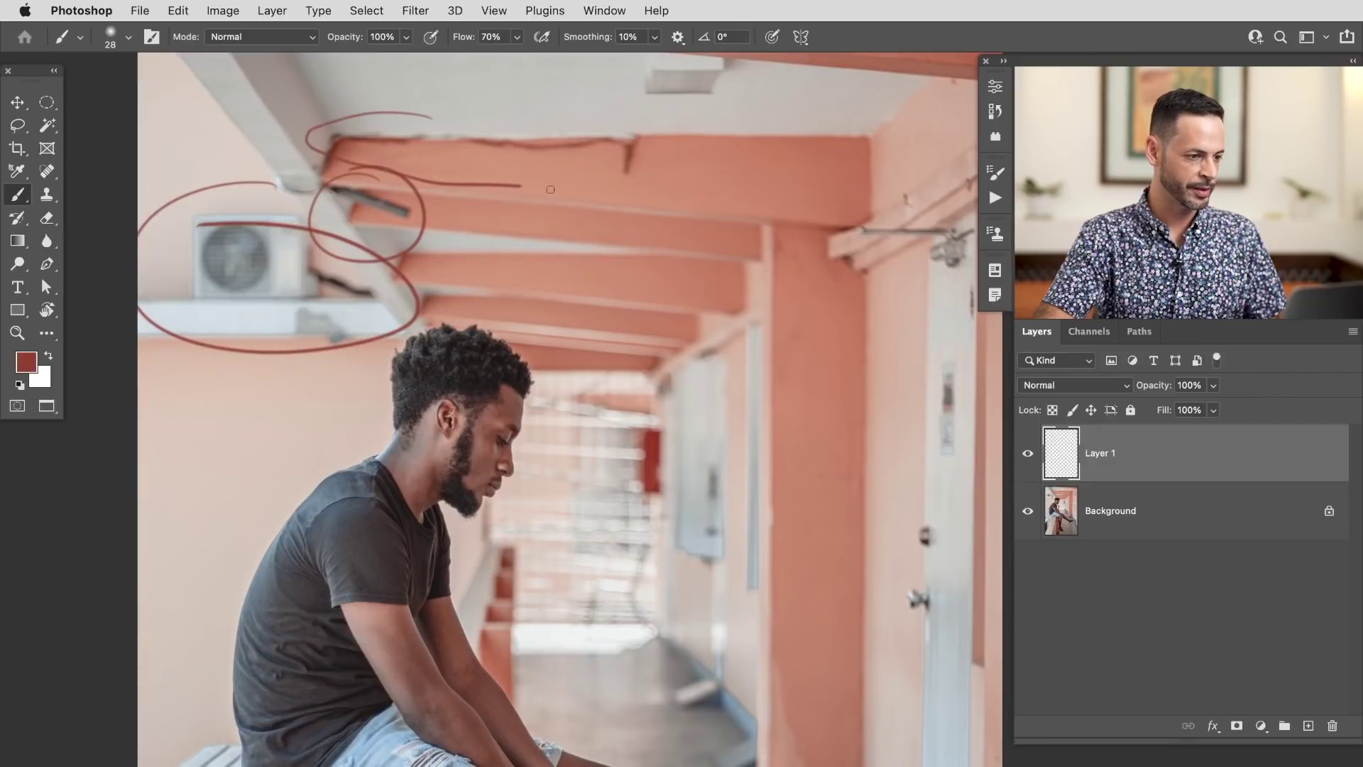
pyautogui.moveTo(744, 65)
pyautogui.mouseDown()
pyautogui.moveTo(700, 124)
pyautogui.moveTo(639, 124)
pyautogui.mouseUp()
pyautogui.moveTo(795, 338)
pyautogui.mouseDown()
pyautogui.moveTo(639, 274)
pyautogui.moveTo(664, 213)
pyautogui.mouseUp()
pyautogui.moveTo(740, 372); pyautogui.dragTo(737, 378)
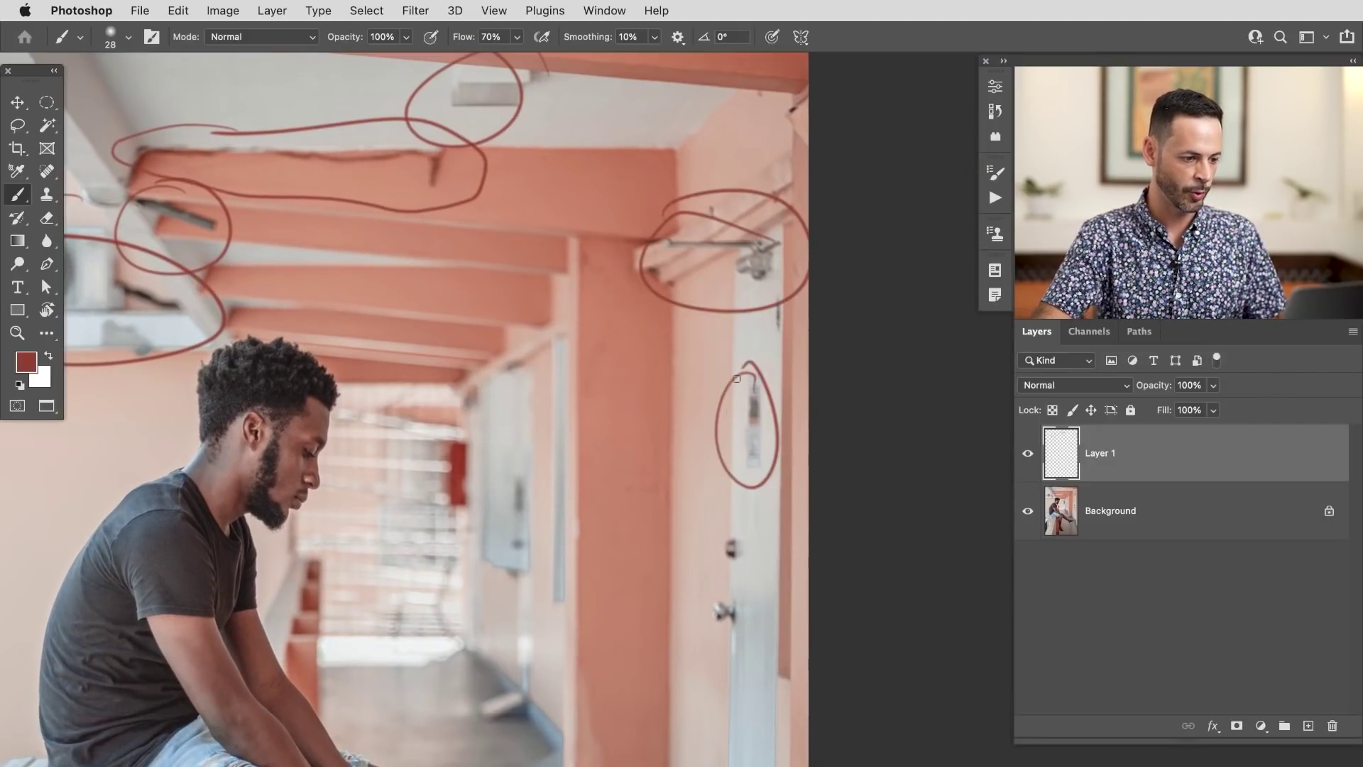
pyautogui.moveTo(724, 655); pyautogui.dragTo(724, 516)
# Circle the far door's handle, the baseboard spot, the floor stains and the AC units behind the ledge in red
pyautogui.moveTo(624, 725); pyautogui.dragTo(696, 568)
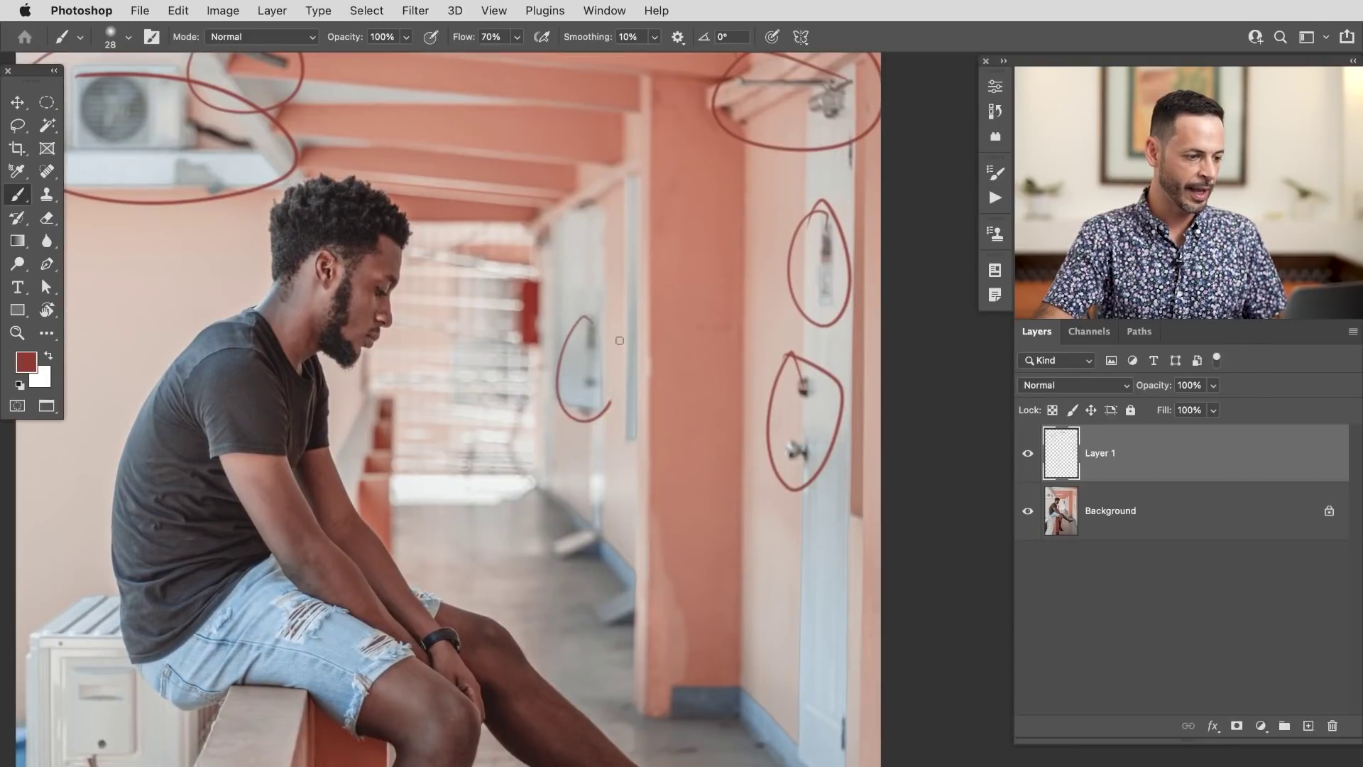
pyautogui.moveTo(596, 639); pyautogui.dragTo(610, 419)
pyautogui.moveTo(688, 754); pyautogui.dragTo(659, 505)
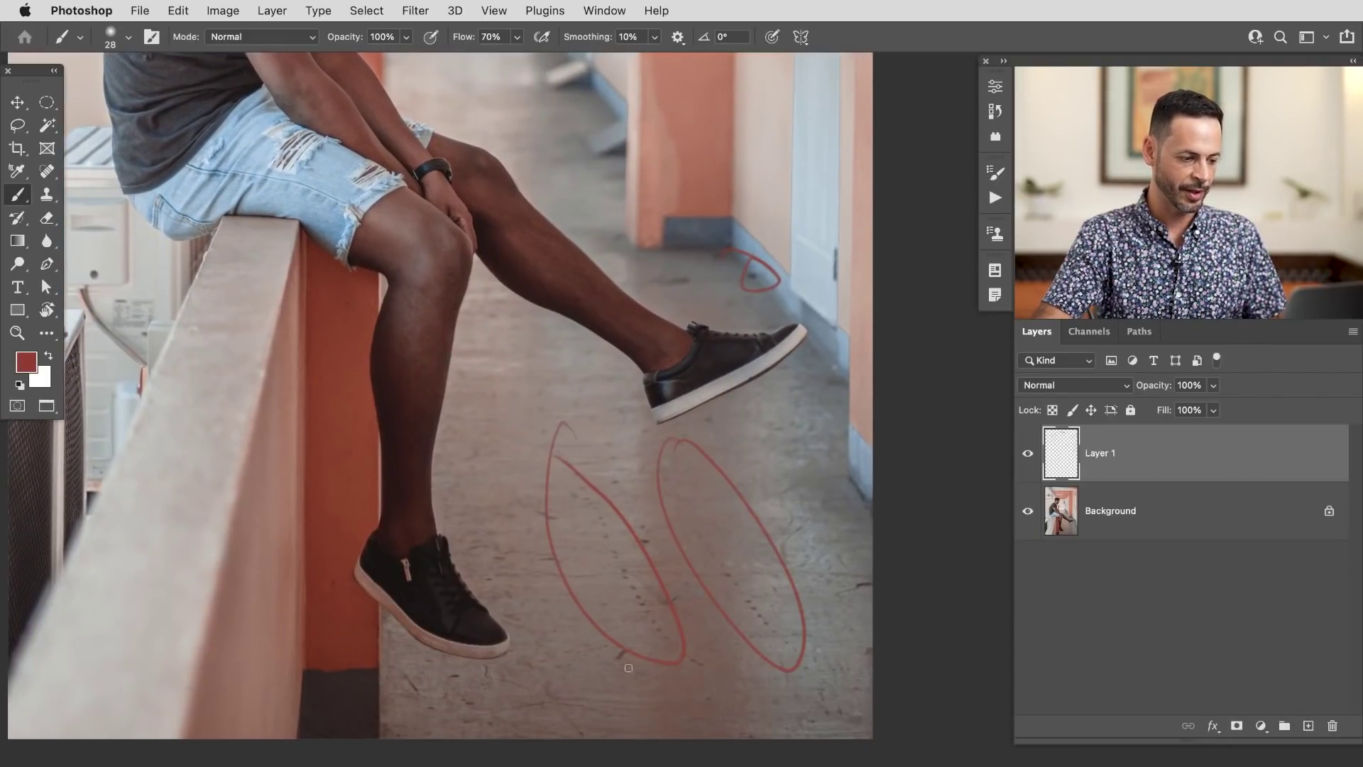
pyautogui.moveTo(370, 669); pyautogui.dragTo(681, 688)
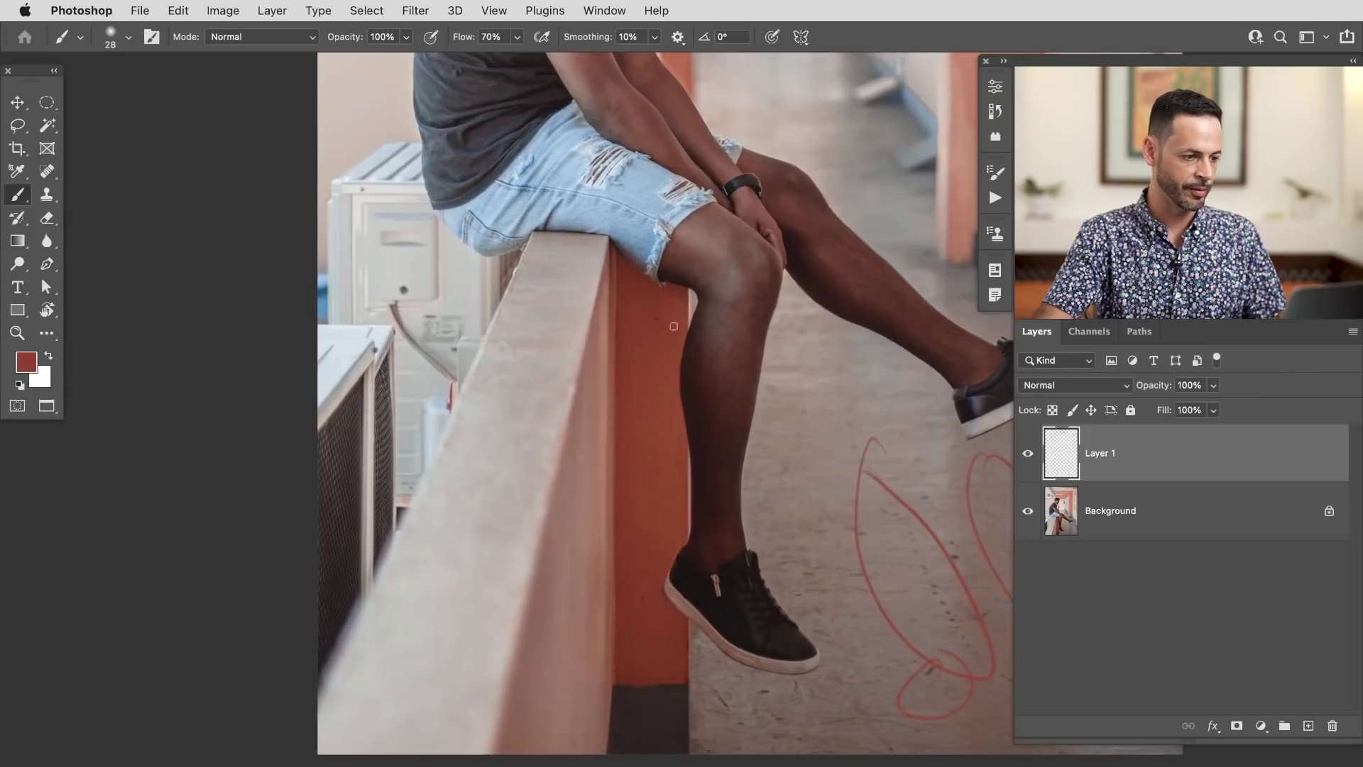
pyautogui.moveTo(675, 323); pyautogui.dragTo(768, 485)
pyautogui.moveTo(426, 758)
pyautogui.mouseDown()
pyautogui.moveTo(622, 507)
pyautogui.moveTo(447, 323)
pyautogui.mouseUp()
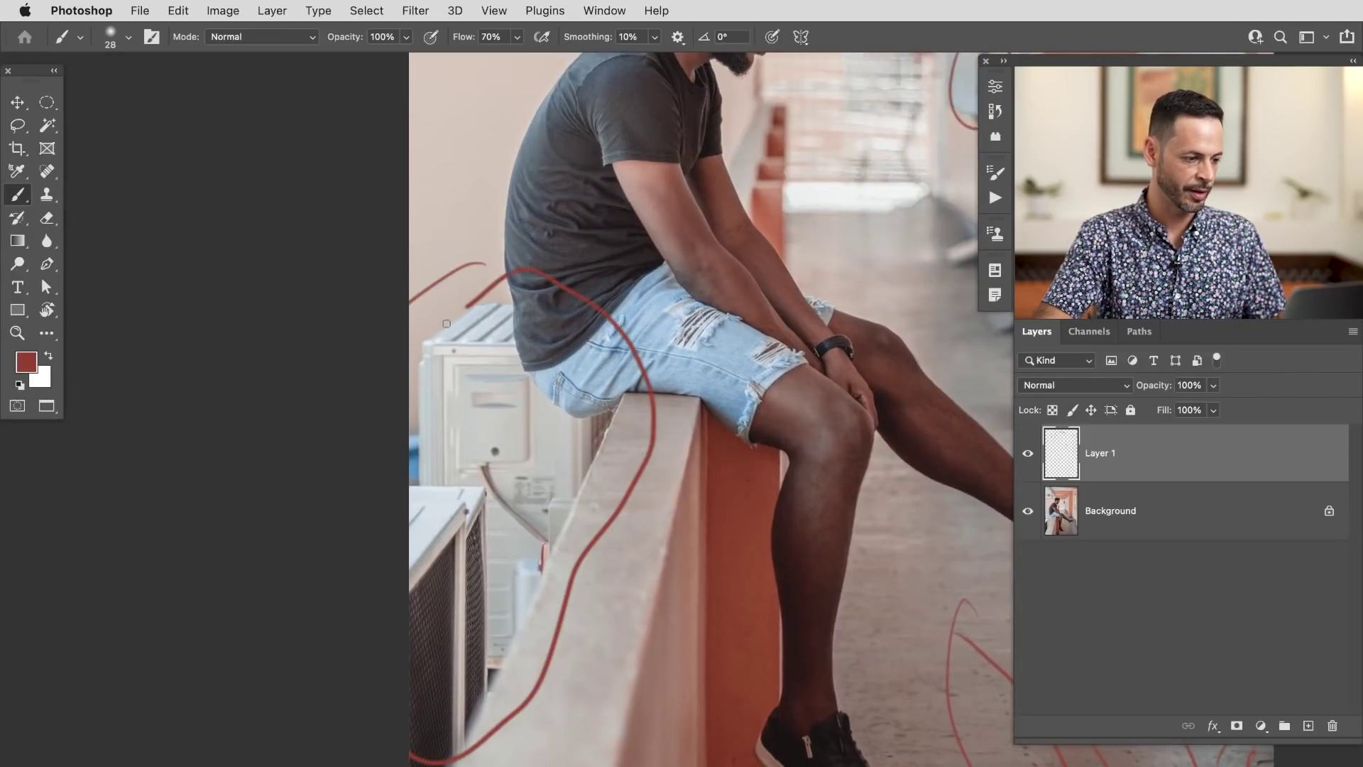
# Circle the wall area under the AC shelf, the two objects on the corridor floor and the photo's upper-right corner in red
pyautogui.moveTo(678, 410); pyautogui.dragTo(520, 605)
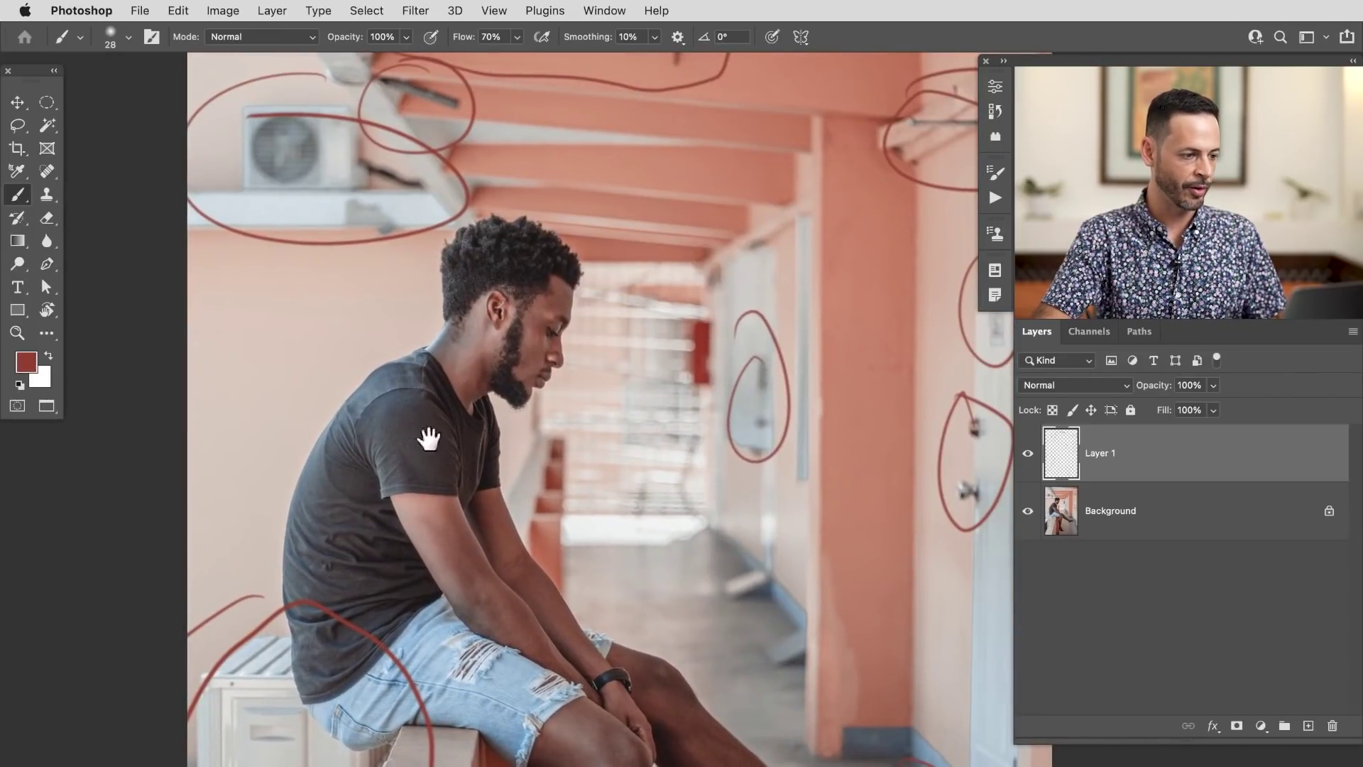
pyautogui.moveTo(616, 410); pyautogui.dragTo(502, 340)
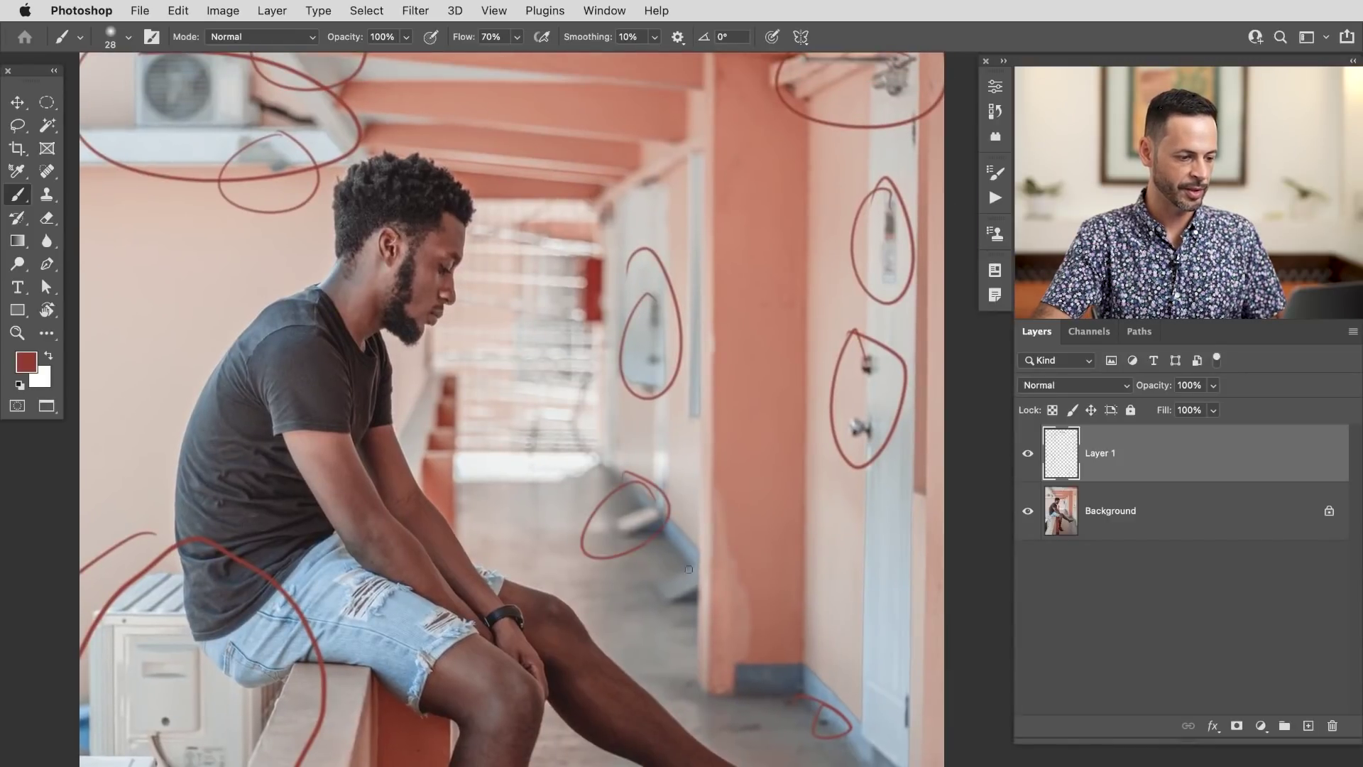
pyautogui.moveTo(776, 602); pyautogui.dragTo(768, 698)
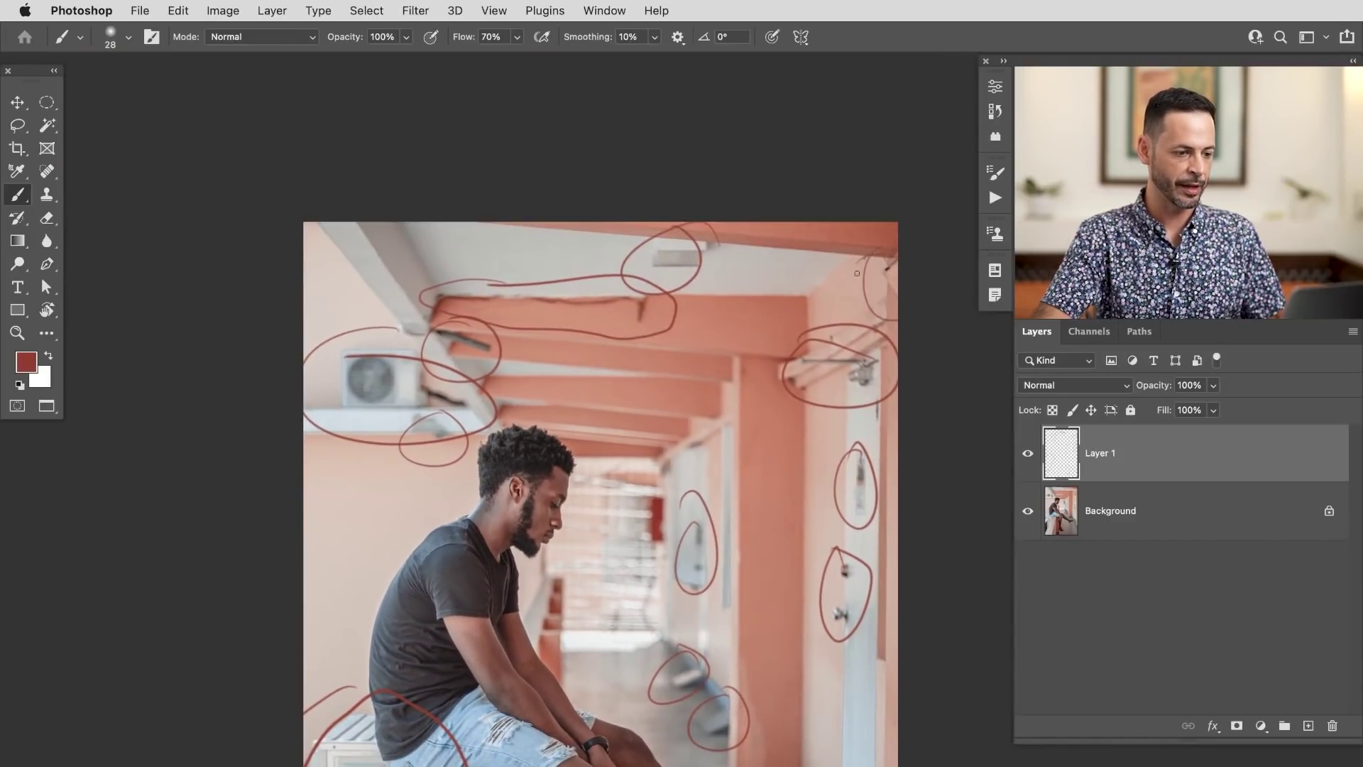
pyautogui.moveTo(817, 489); pyautogui.dragTo(743, 386)
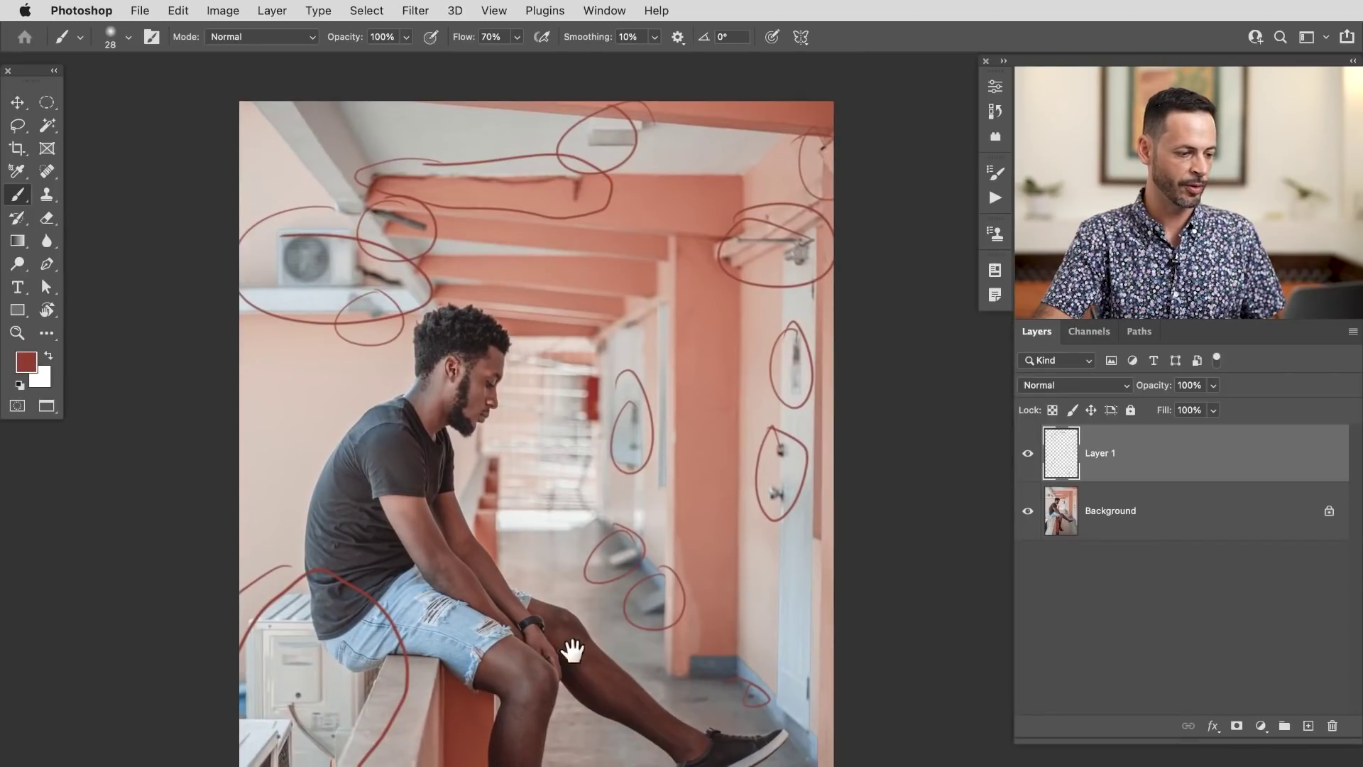
pyautogui.moveTo(566, 646); pyautogui.dragTo(597, 606)
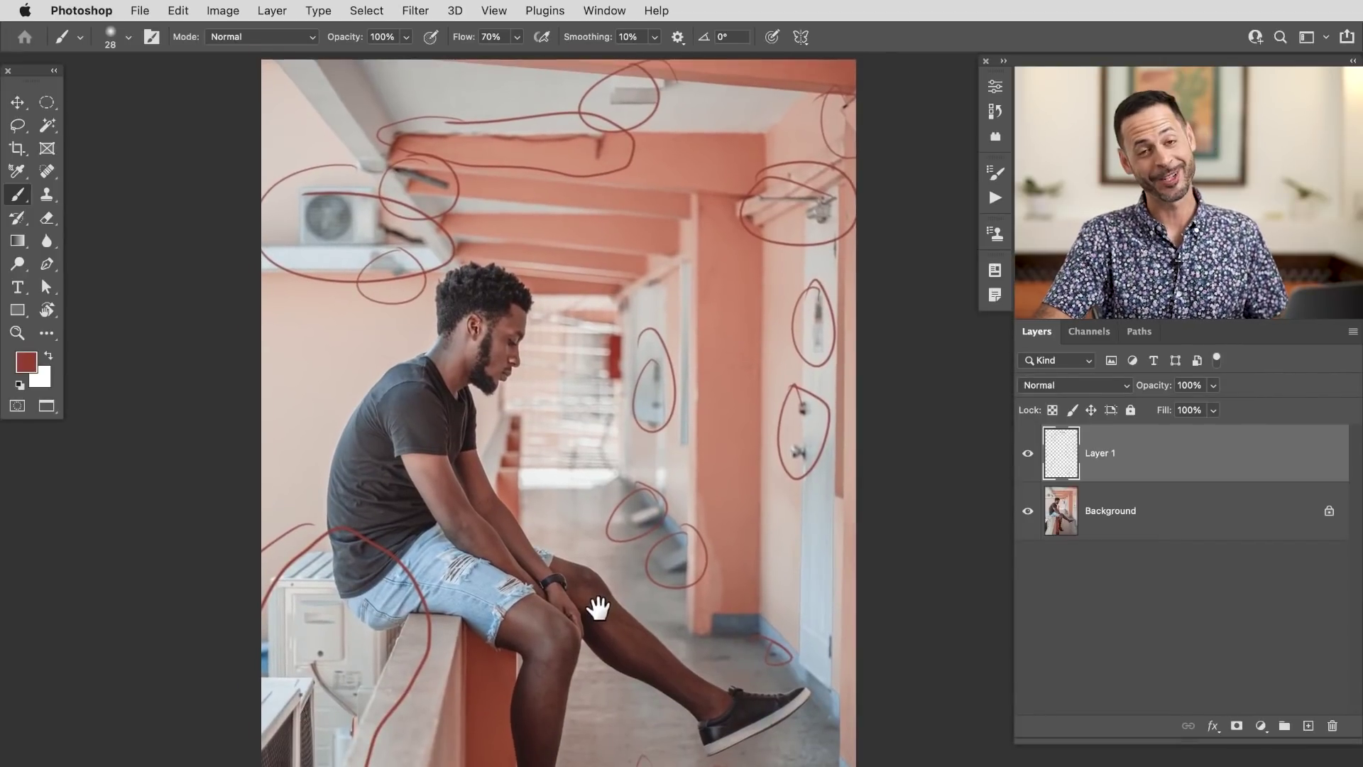
# Hide Layer 1 with the red markings and add a new empty layer directly above the Background
pyautogui.click(1029, 463)
pyautogui.click(1136, 522)
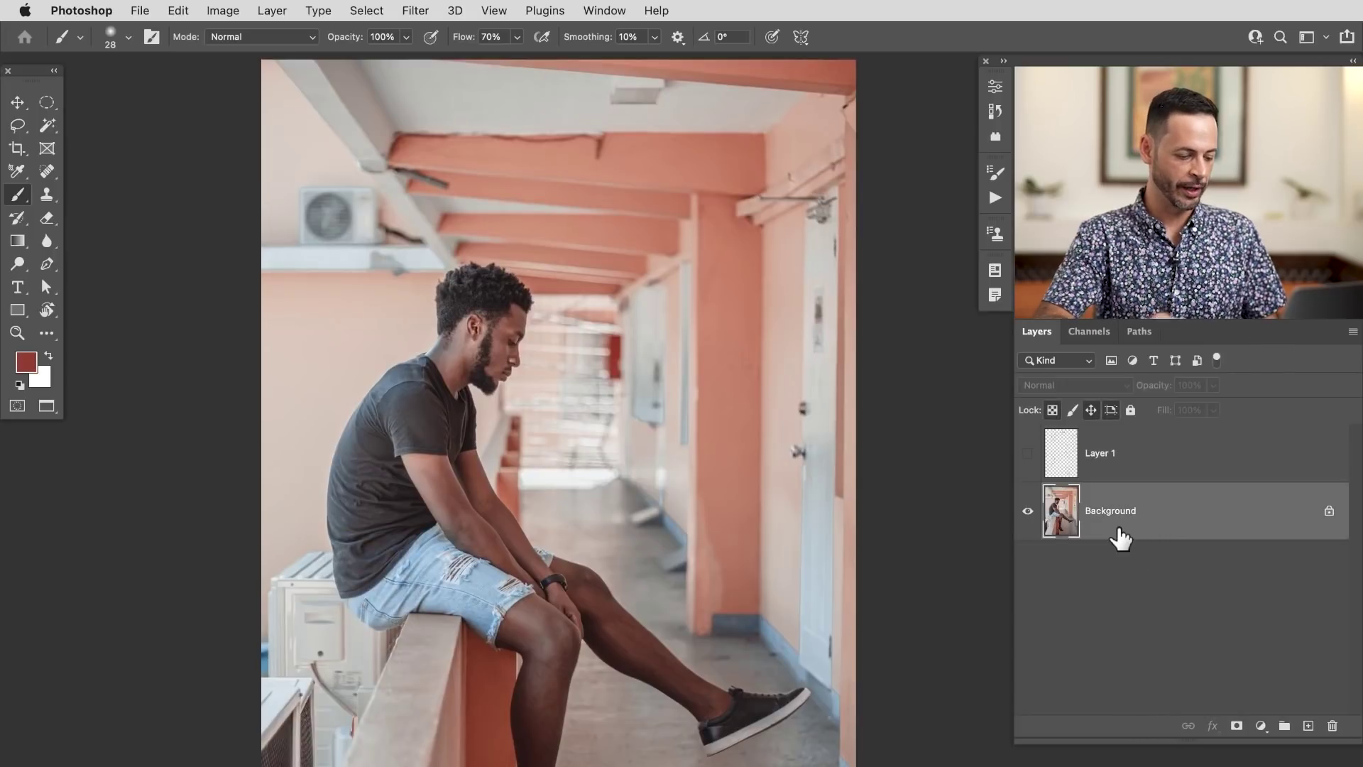
pyautogui.press('super+alt+shift+n')
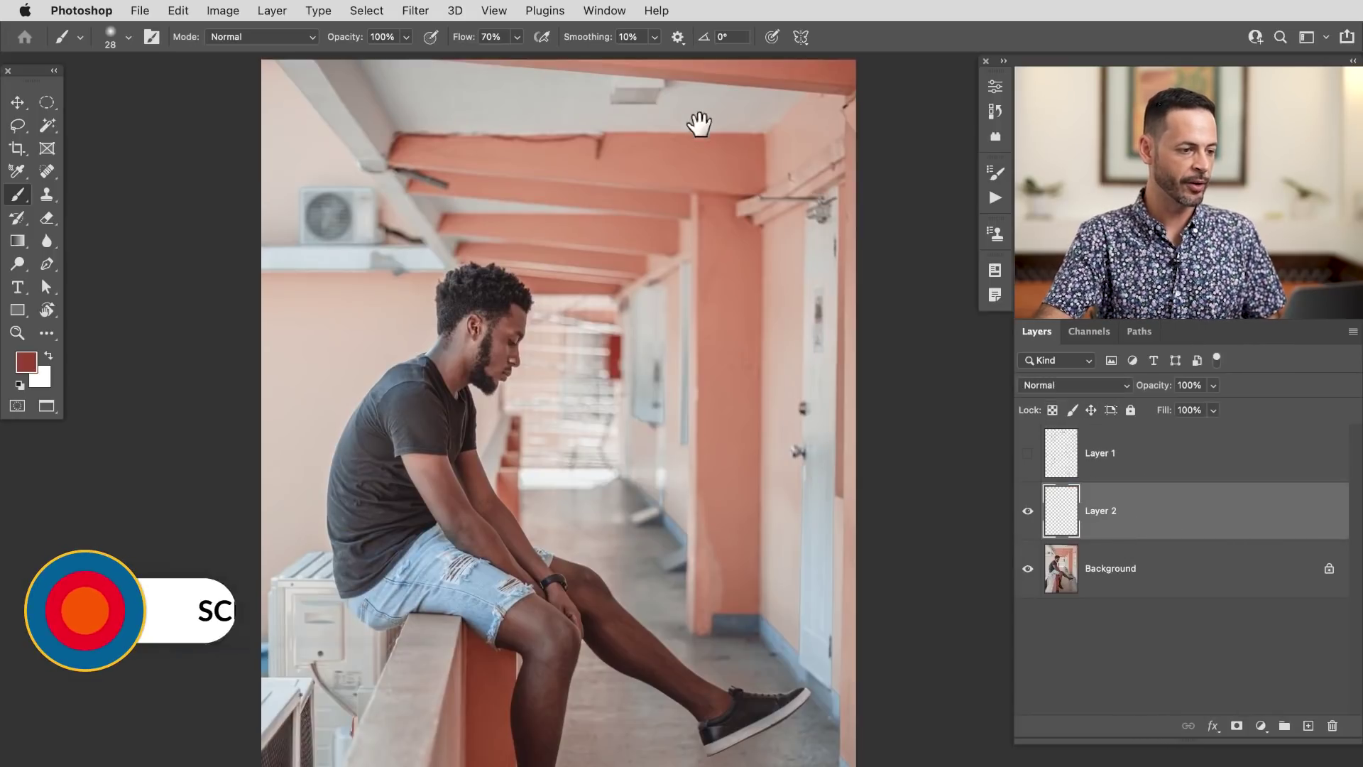
# Set up the Clone Stamp with a 176 px brush for removing the white ceiling fixture beneath the beam
pyautogui.moveTo(641, 144); pyautogui.dragTo(639, 219)
pyautogui.moveTo(675, 162); pyautogui.dragTo(658, 357)
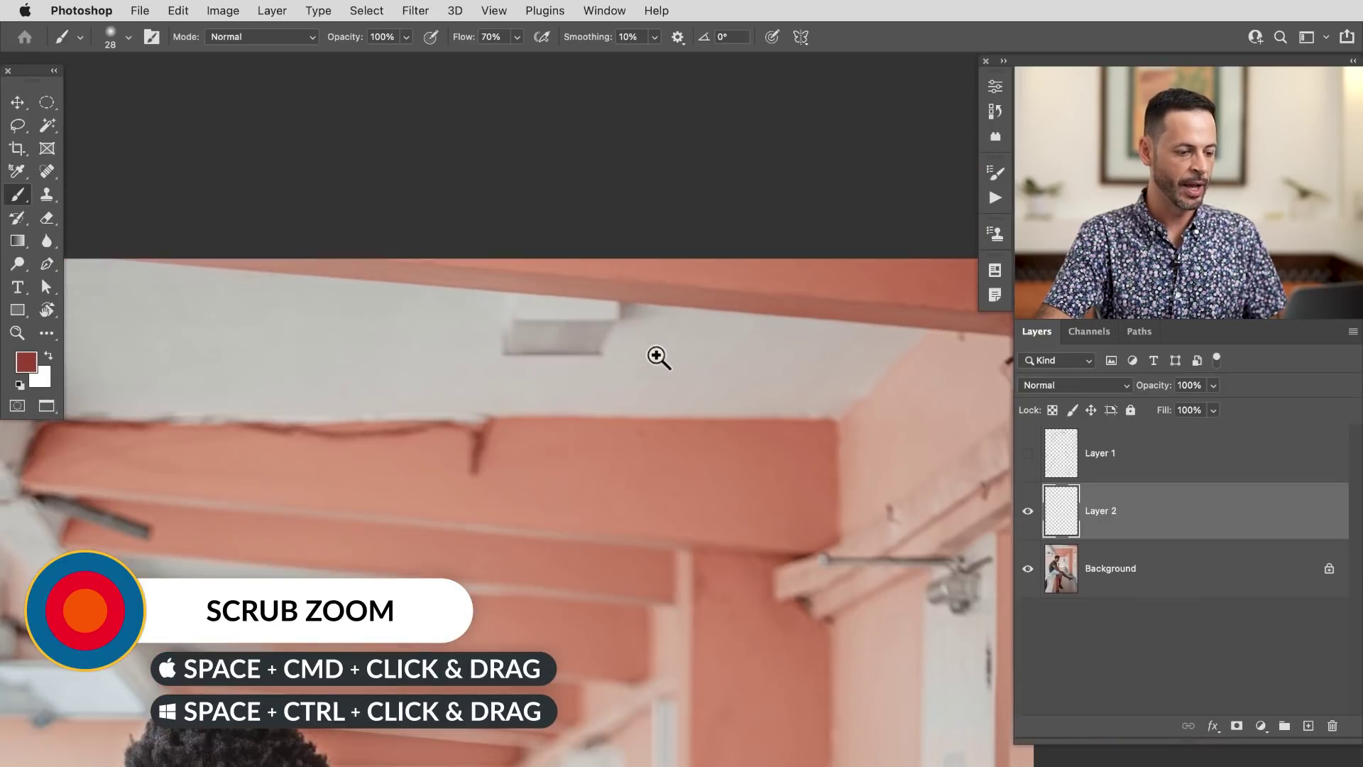
pyautogui.moveTo(652, 449); pyautogui.dragTo(817, 472)
pyautogui.moveTo(815, 304); pyautogui.dragTo(859, 359)
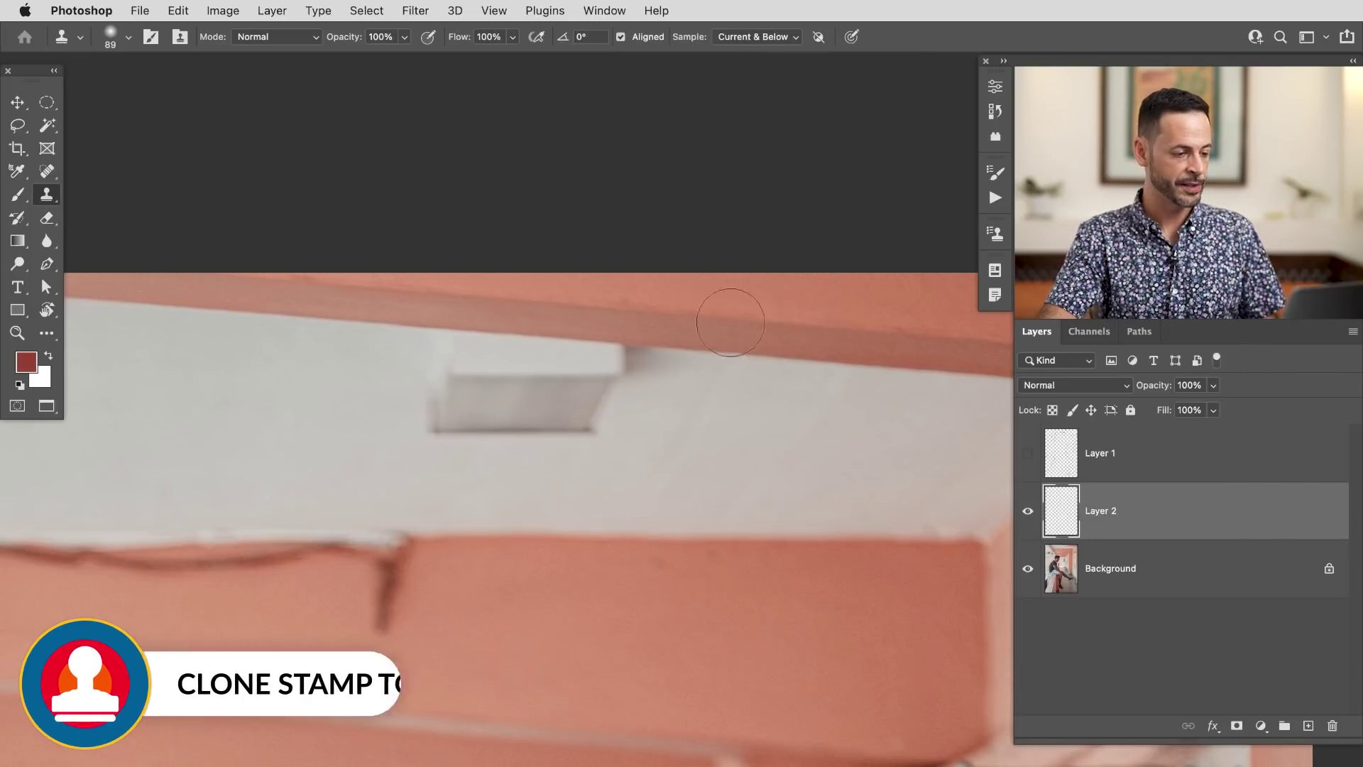
pyautogui.moveTo(666, 375); pyautogui.dragTo(743, 379)
pyautogui.moveTo(843, 415); pyautogui.dragTo(693, 429)
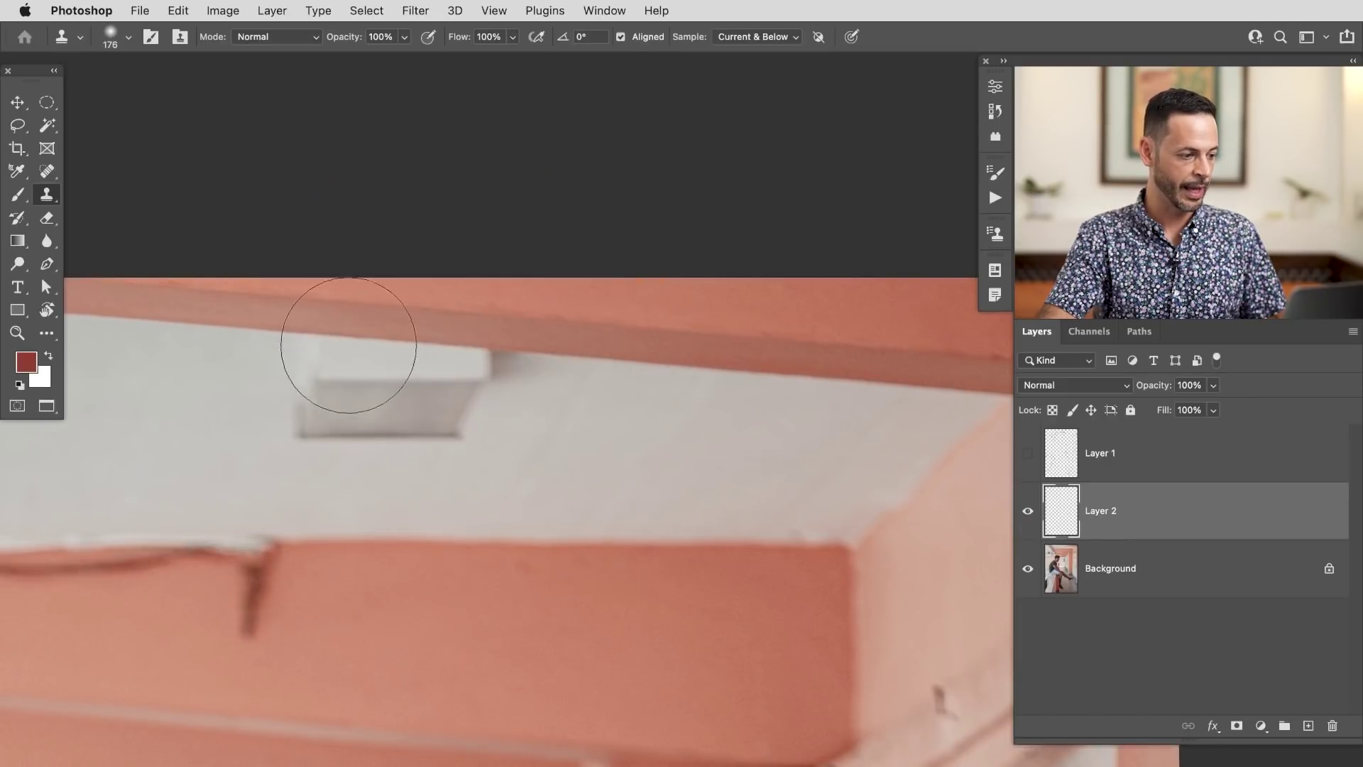
pyautogui.moveTo(418, 428); pyautogui.dragTo(566, 441)
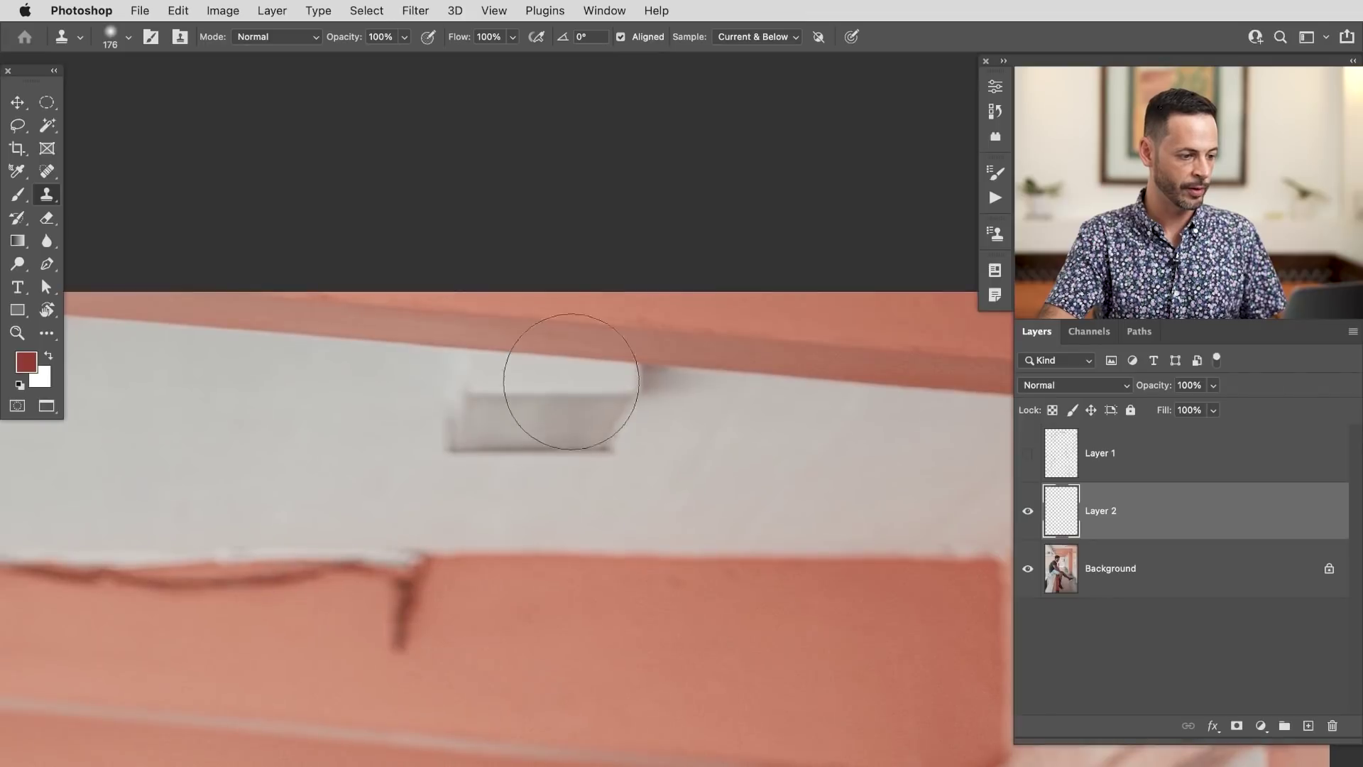
# Try cloning the beam onto the upper edge of the ceiling fixture, then undo the stroke
pyautogui.keyDown('alt'); pyautogui.click(272, 333); pyautogui.keyUp('alt')
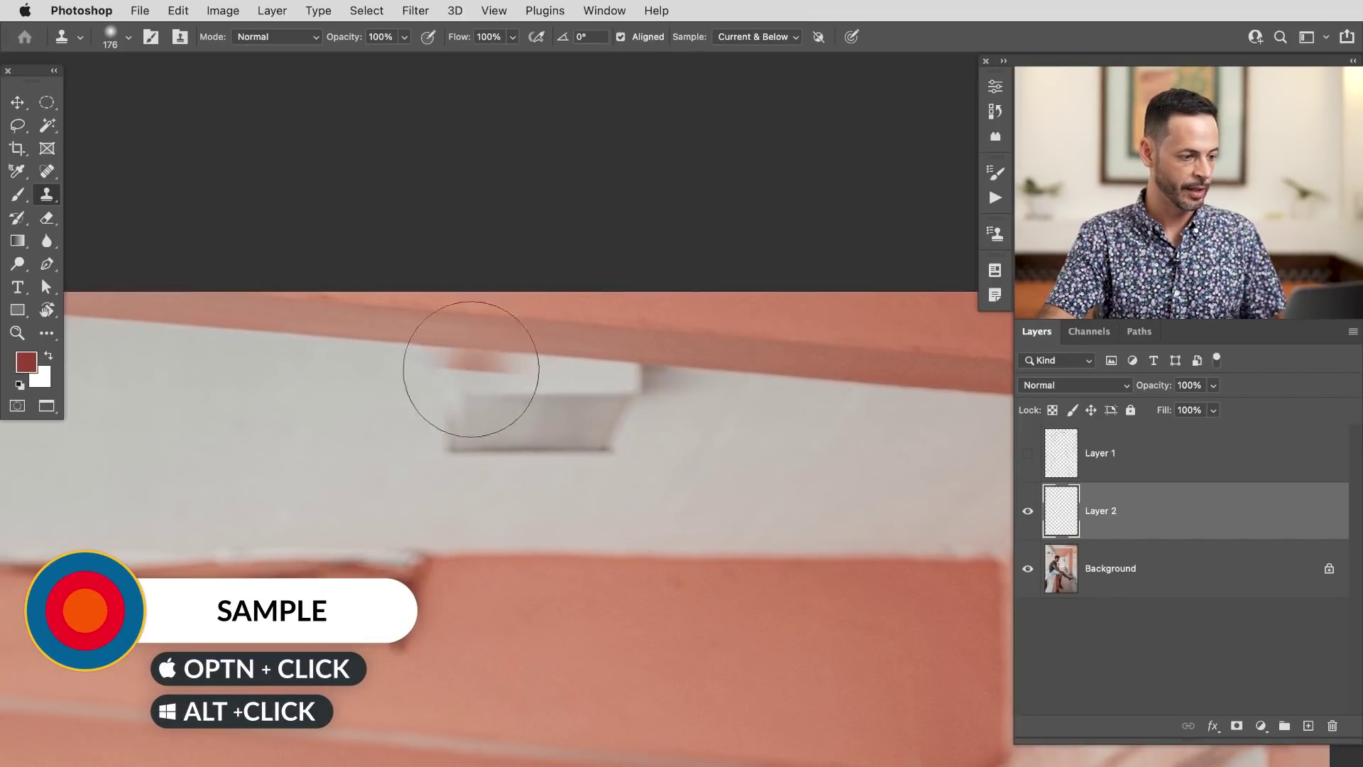
pyautogui.keyDown('alt'); pyautogui.click(313, 335); pyautogui.keyUp('alt')
pyautogui.moveTo(480, 360); pyautogui.dragTo(494, 365)
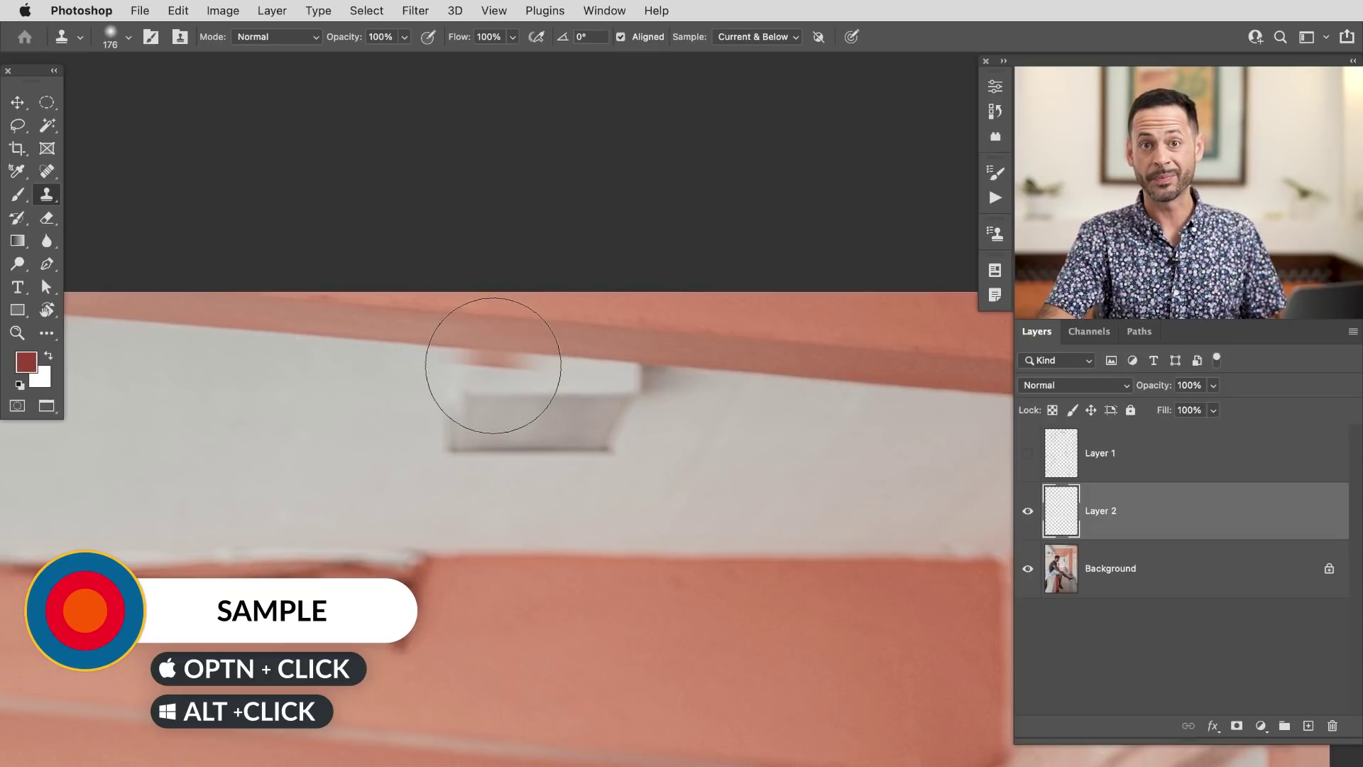
pyautogui.press('super+z')
# Examine the Show Overlay option in the Clone Source settings
pyautogui.click(604, 10)
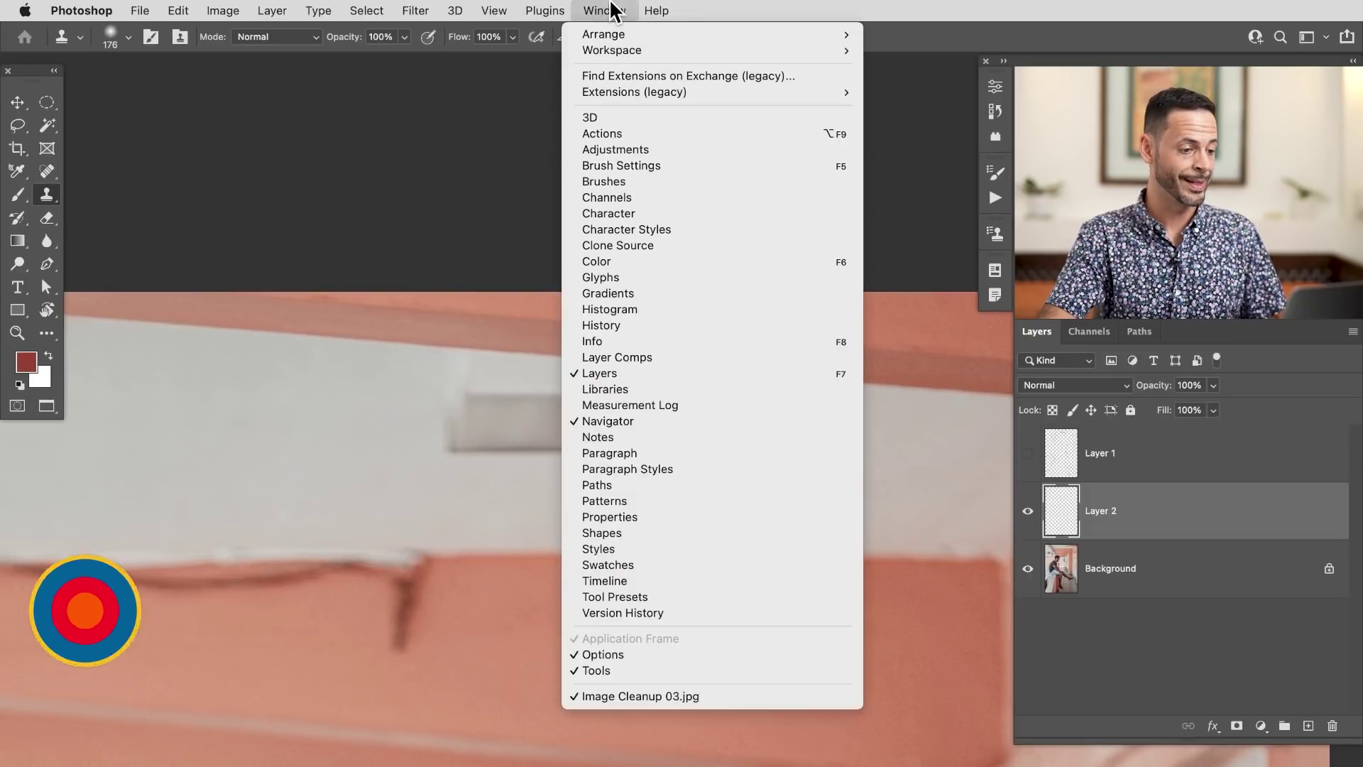
pyautogui.click(631, 247)
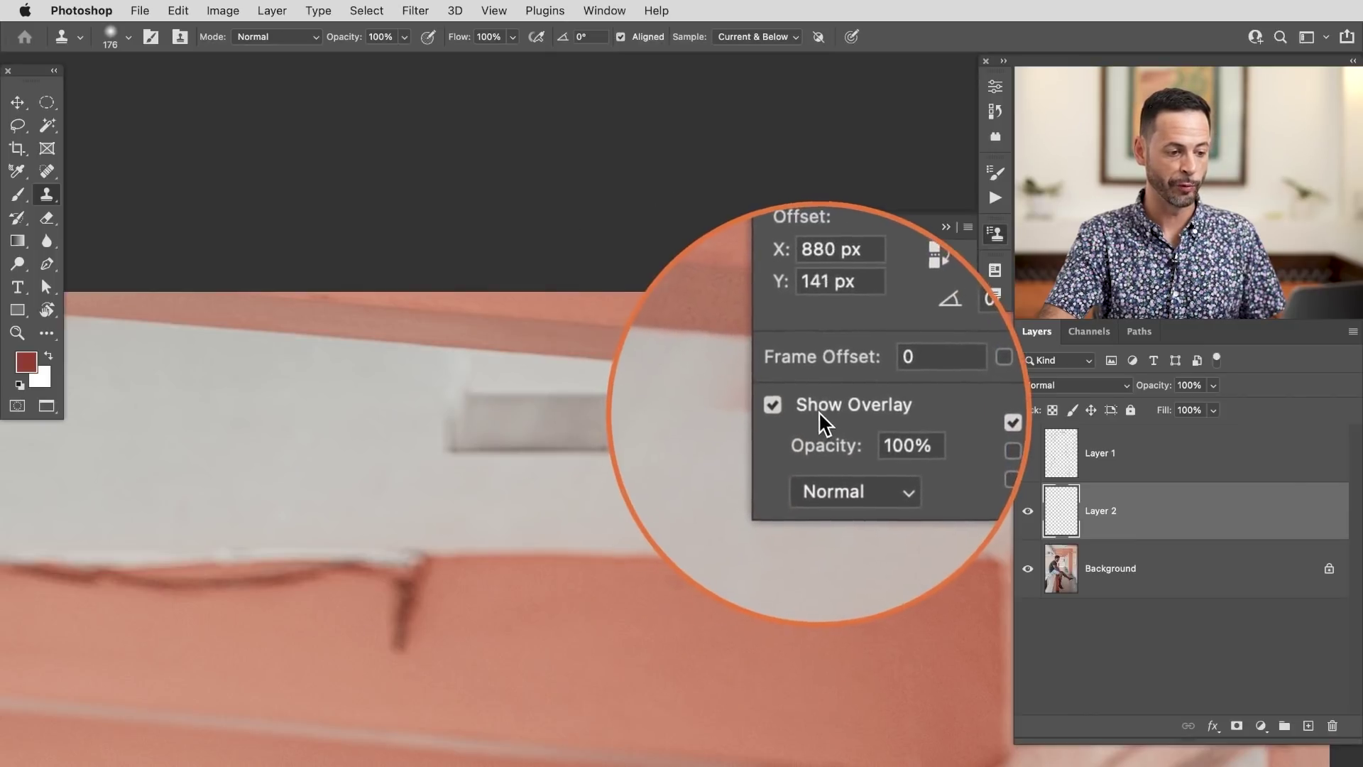
pyautogui.click(996, 234)
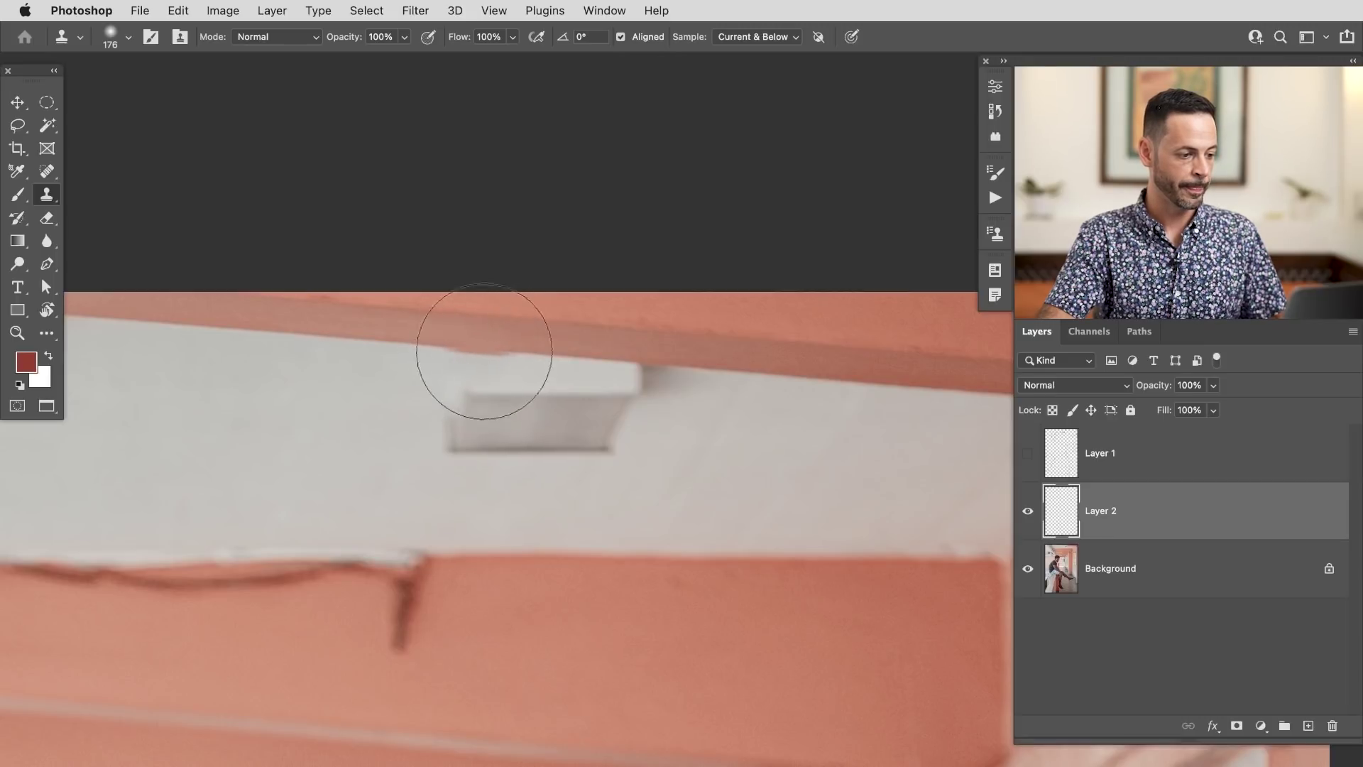
# Try cloning the beam edge and the ceiling over the fixture, then undo the strokes
pyautogui.keyDown('alt'); pyautogui.click(371, 342); pyautogui.keyUp('alt')
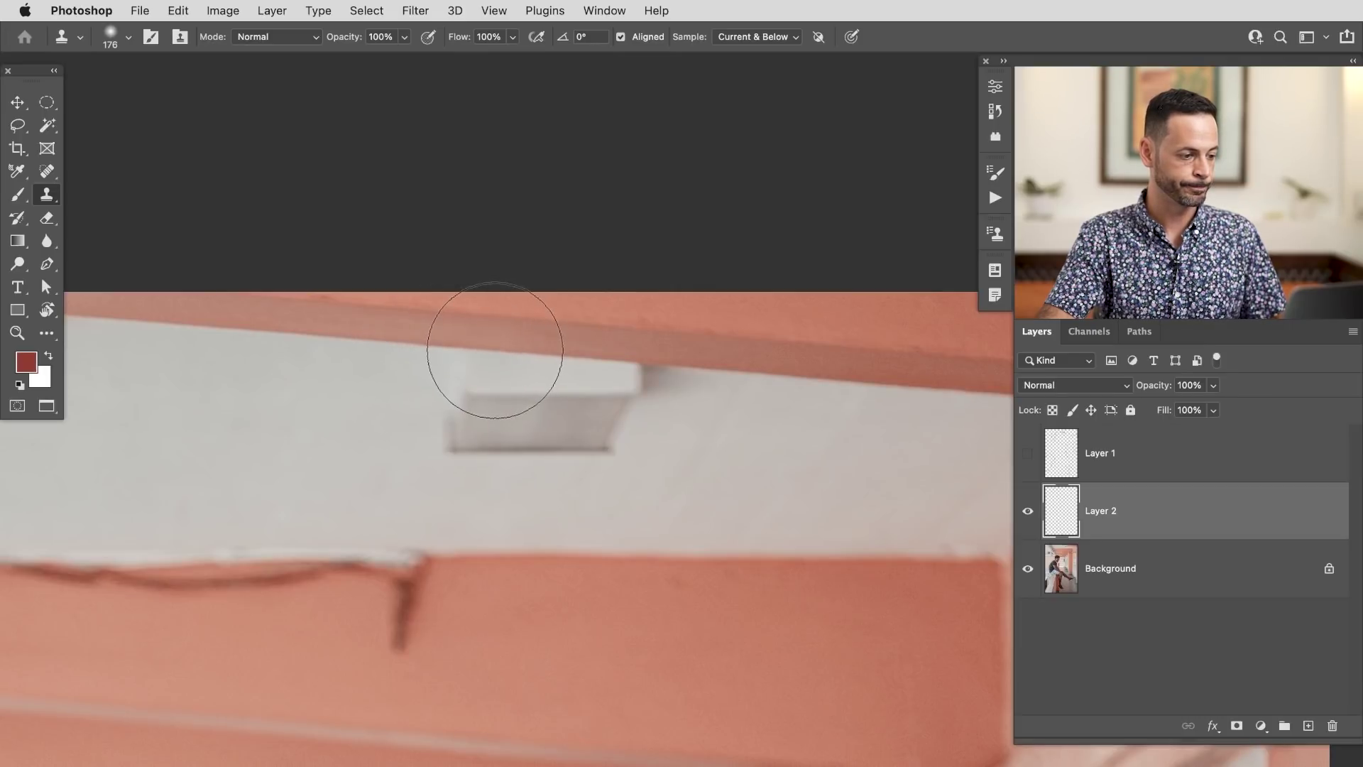
pyautogui.moveTo(488, 353); pyautogui.dragTo(588, 366)
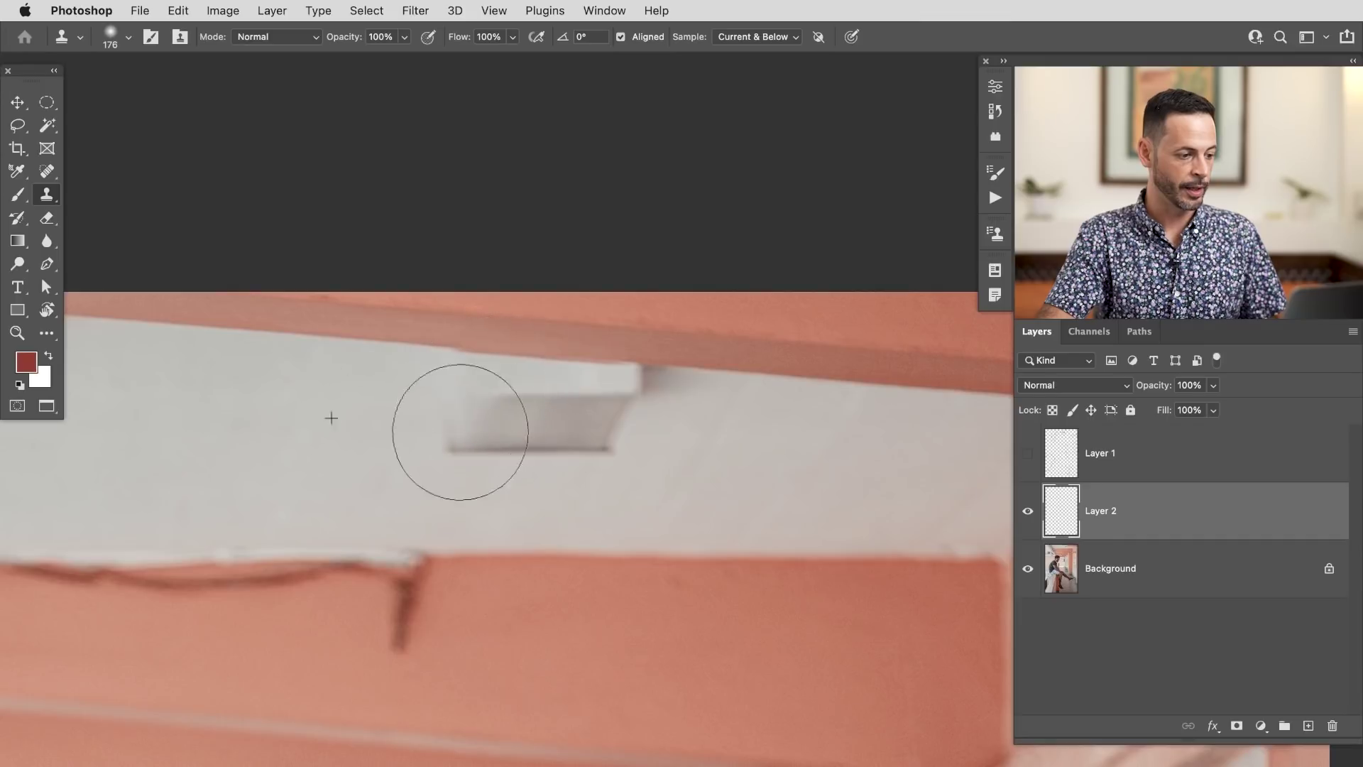
pyautogui.moveTo(443, 392)
pyautogui.mouseDown()
pyautogui.moveTo(450, 458)
pyautogui.moveTo(514, 416)
pyautogui.moveTo(518, 464)
pyautogui.moveTo(560, 420)
pyautogui.moveTo(570, 452)
pyautogui.moveTo(591, 449)
pyautogui.moveTo(529, 411)
pyautogui.moveTo(434, 394)
pyautogui.moveTo(617, 403)
pyautogui.moveTo(605, 383)
pyautogui.moveTo(579, 399)
pyautogui.mouseUp()
pyautogui.press('super+z')
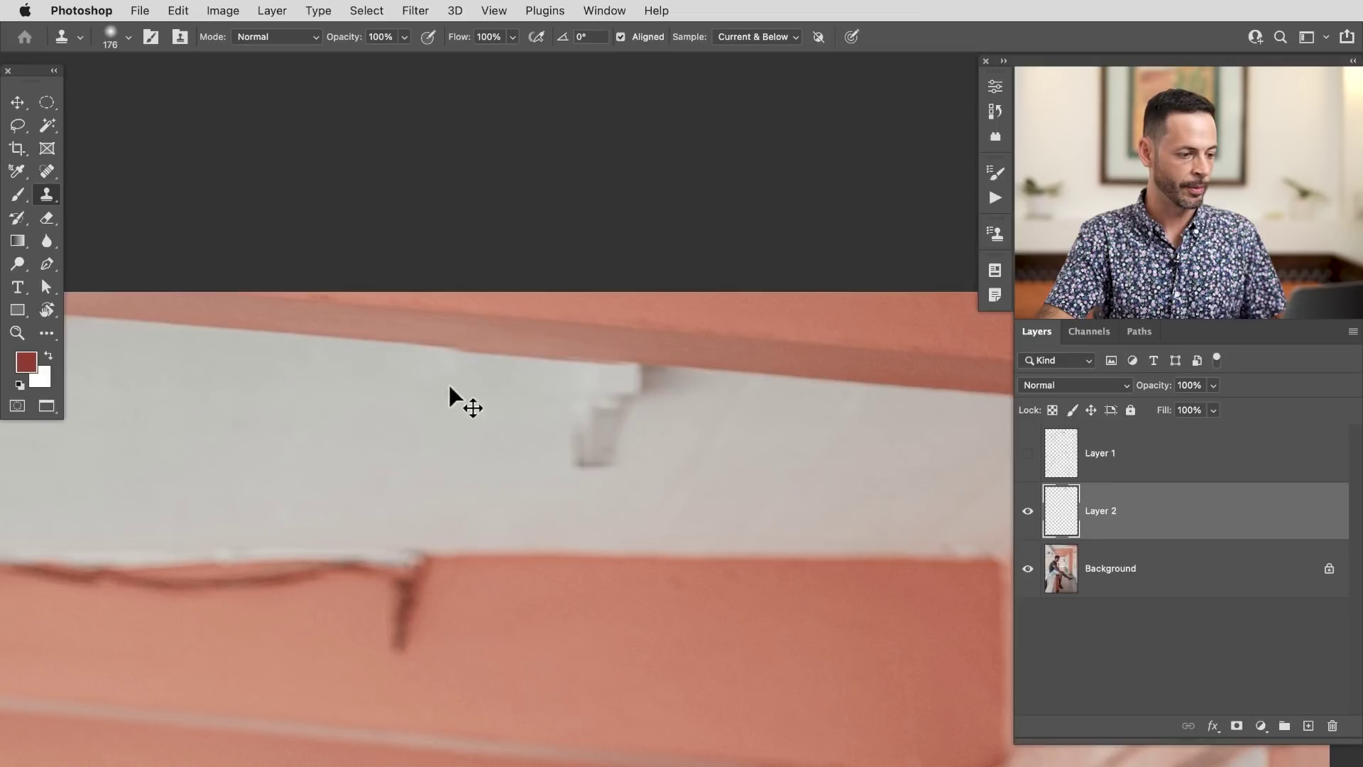
pyautogui.press('super+z')
# Sample the ceiling at the beam's edge and clone it over the white fixture until the fixture is covered
pyautogui.keyDown('alt'); pyautogui.click(436, 355); pyautogui.keyUp('alt')
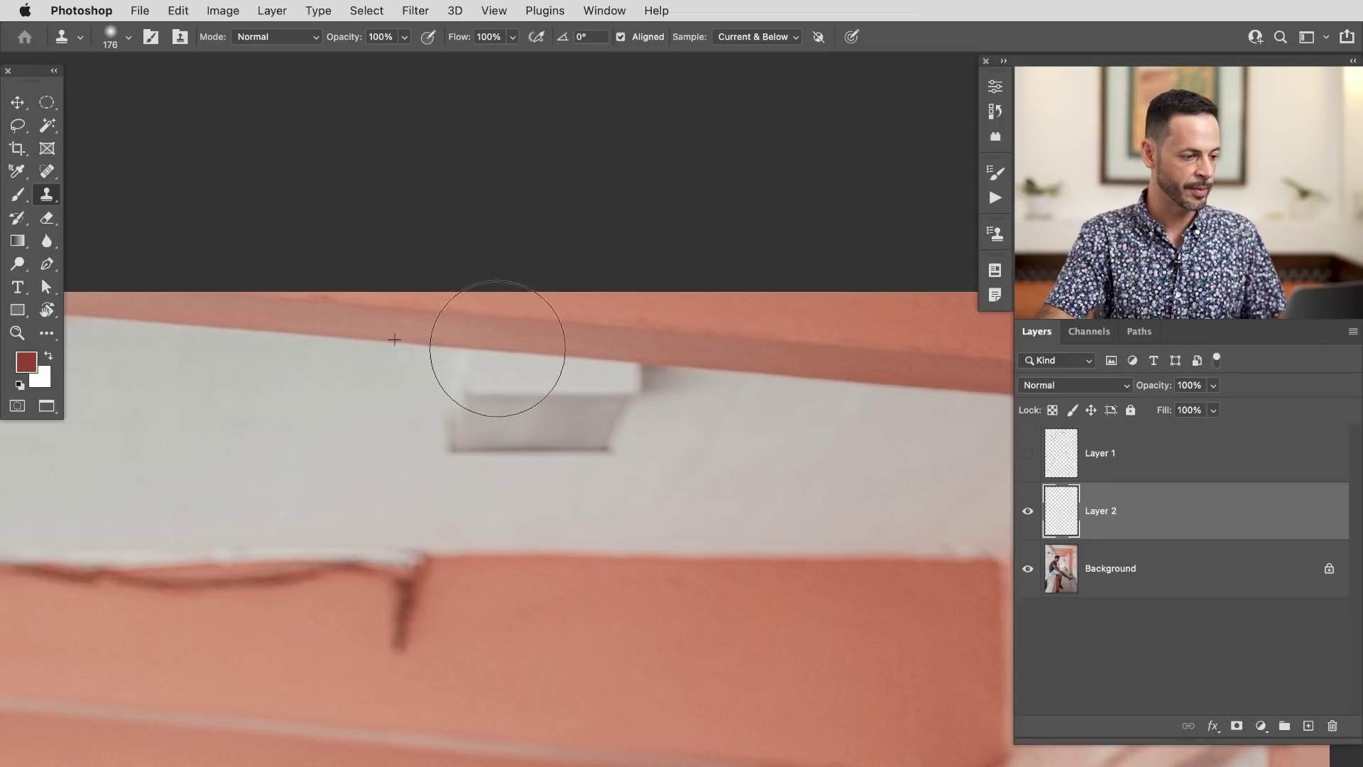
pyautogui.moveTo(493, 371)
pyautogui.mouseDown()
pyautogui.moveTo(447, 453)
pyautogui.moveTo(518, 394)
pyautogui.moveTo(523, 450)
pyautogui.moveTo(555, 420)
pyautogui.moveTo(538, 466)
pyautogui.moveTo(558, 455)
pyautogui.moveTo(545, 438)
pyautogui.moveTo(569, 455)
pyautogui.moveTo(609, 427)
pyautogui.moveTo(530, 414)
pyautogui.moveTo(636, 402)
pyautogui.moveTo(616, 369)
pyautogui.mouseUp()
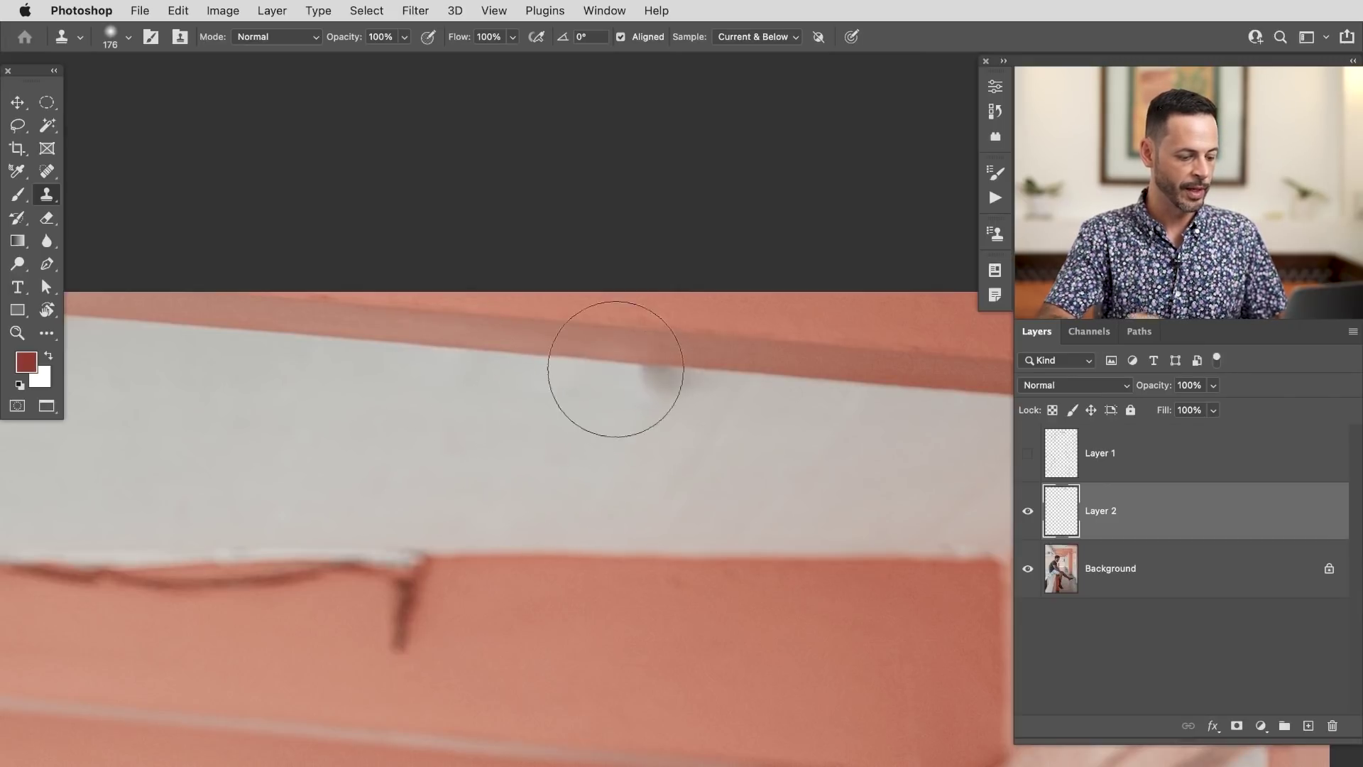
# Clone a beam-edge patch over the fixture's leftover shadow on a new layer, align it with the beam and compare before and after
pyautogui.press('alt+shift+super+n')
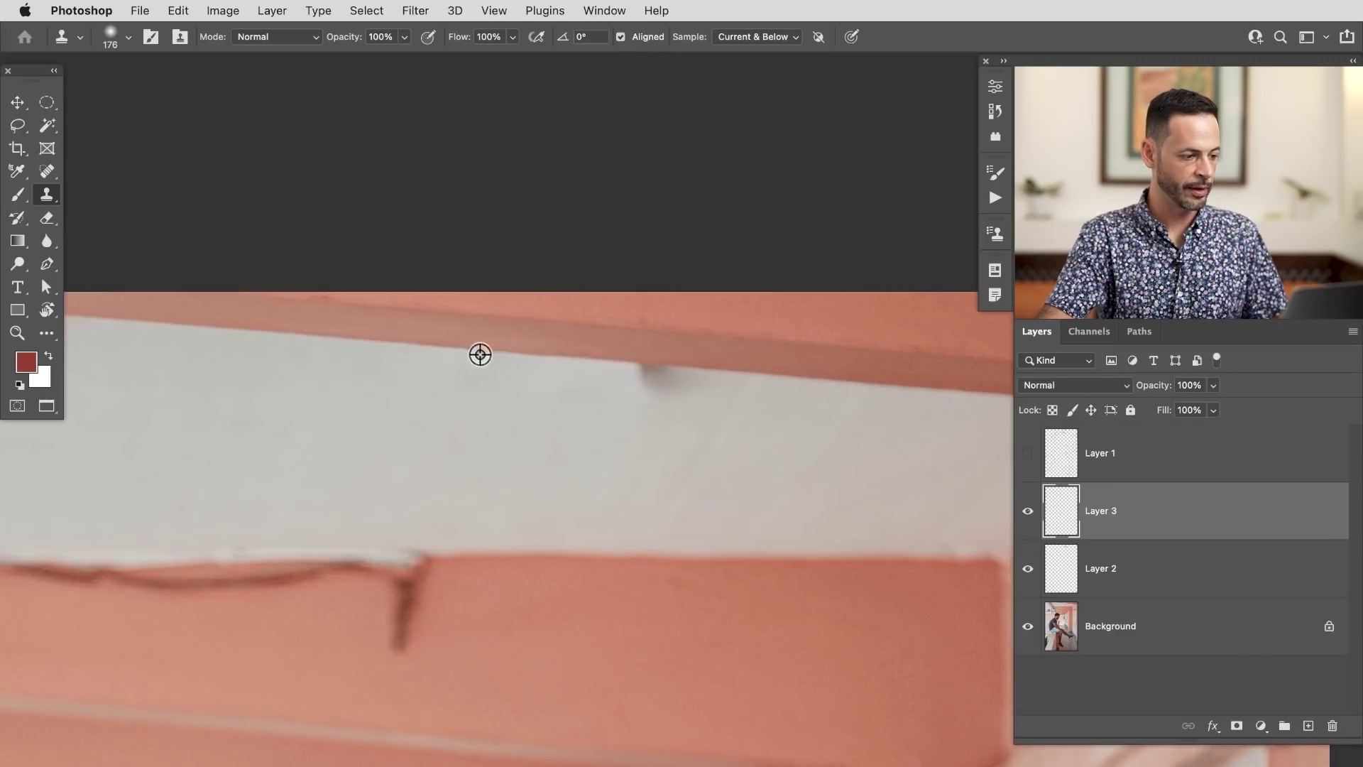
pyautogui.moveTo(633, 376)
pyautogui.mouseDown()
pyautogui.moveTo(612, 379)
pyautogui.moveTo(670, 404)
pyautogui.moveTo(643, 458)
pyautogui.mouseUp()
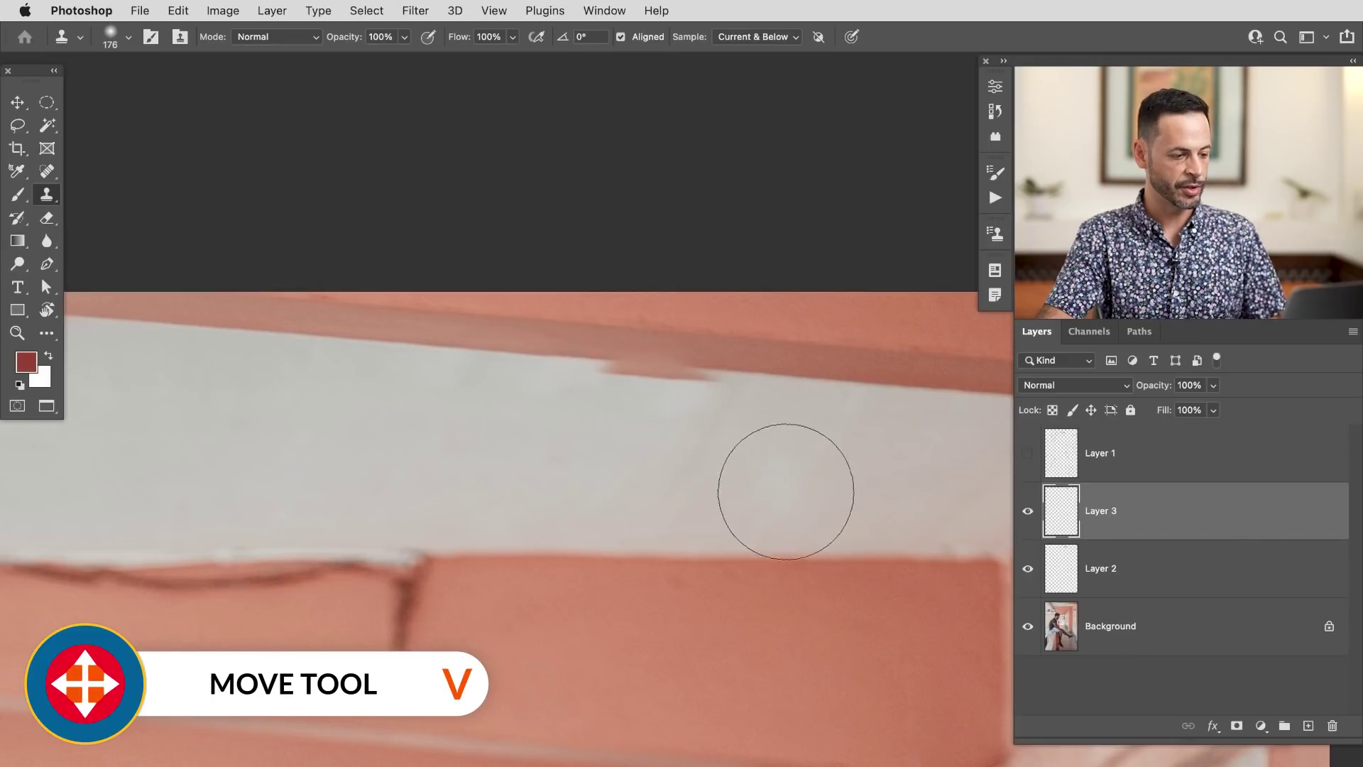
pyautogui.press('v')
pyautogui.moveTo(680, 473); pyautogui.dragTo(685, 464)
pyautogui.click(1028, 511)
pyautogui.click(1027, 511)
pyautogui.click(1027, 511)
pyautogui.click(1027, 512)
# Blend the patched beam edge on another new layer with a 116 px Clone Stamp brush at 20% flow
pyautogui.press('super+alt+shift+n')
pyautogui.press('s')
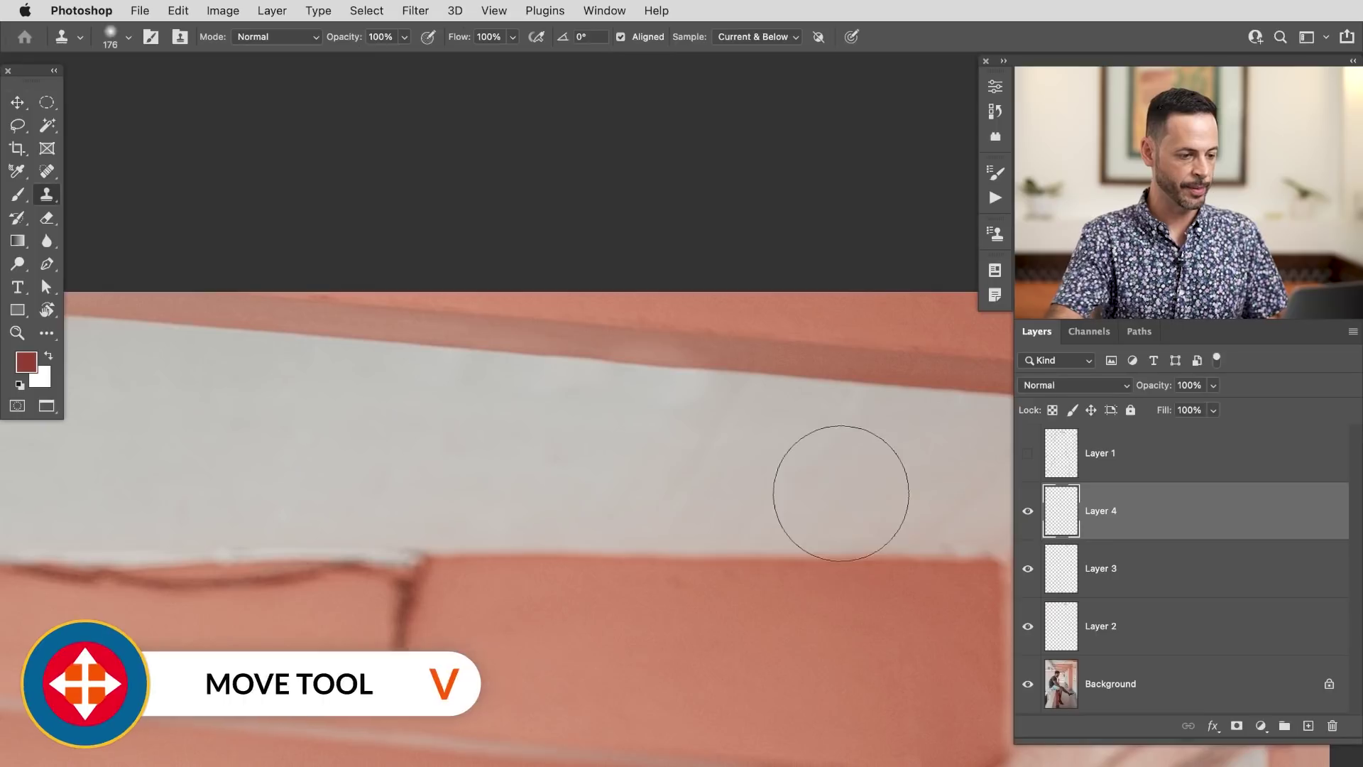
pyautogui.moveTo(675, 326)
pyautogui.mouseDown()
pyautogui.moveTo(633, 344)
pyautogui.moveTo(741, 359)
pyautogui.moveTo(680, 353)
pyautogui.mouseUp()
pyautogui.keyDown('alt'); pyautogui.click(752, 367); pyautogui.keyUp('alt')
pyautogui.hotkey('shift', '2')
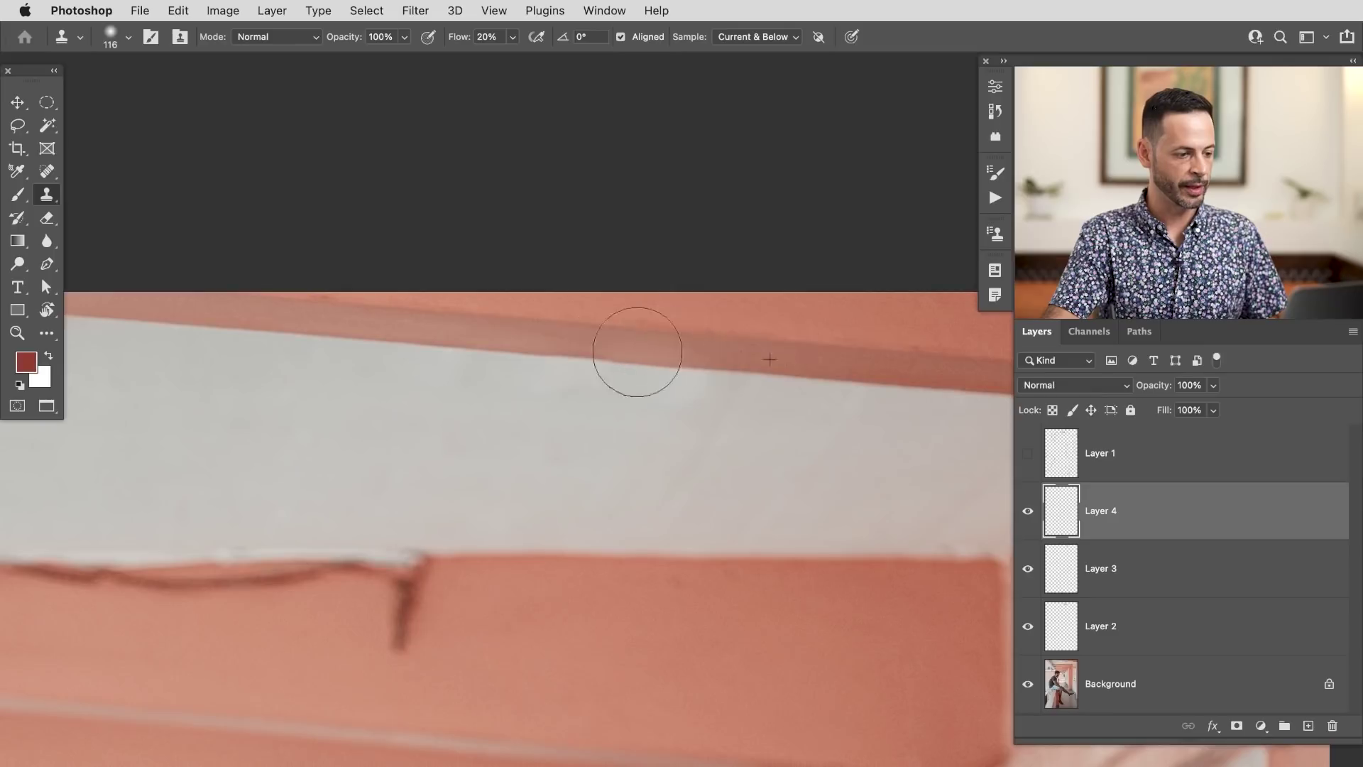
# Merge Layer 2, Layer 3 and Layer 4 into a single retouching layer
pyautogui.click(1132, 625)
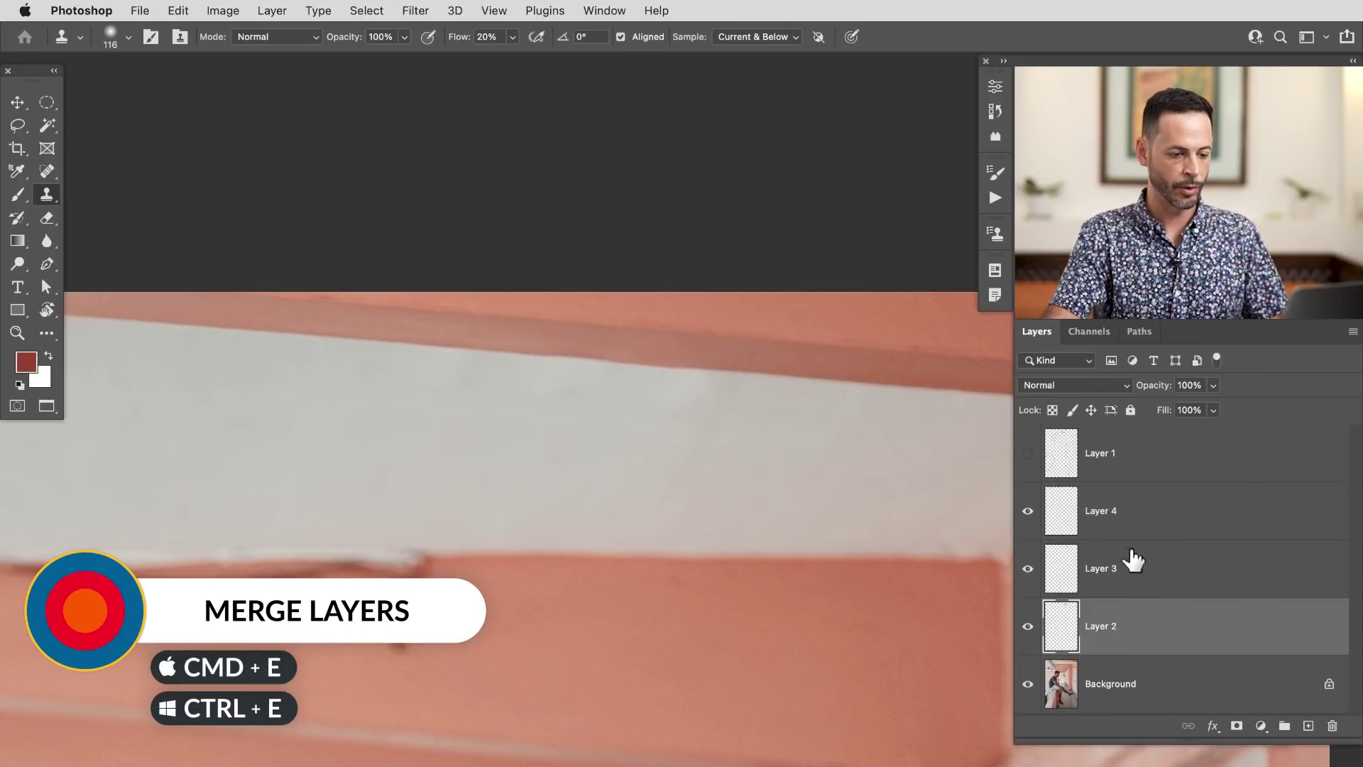
pyautogui.keyDown('shift'); pyautogui.click(1141, 516); pyautogui.keyUp('shift')
pyautogui.press('cmd+e')
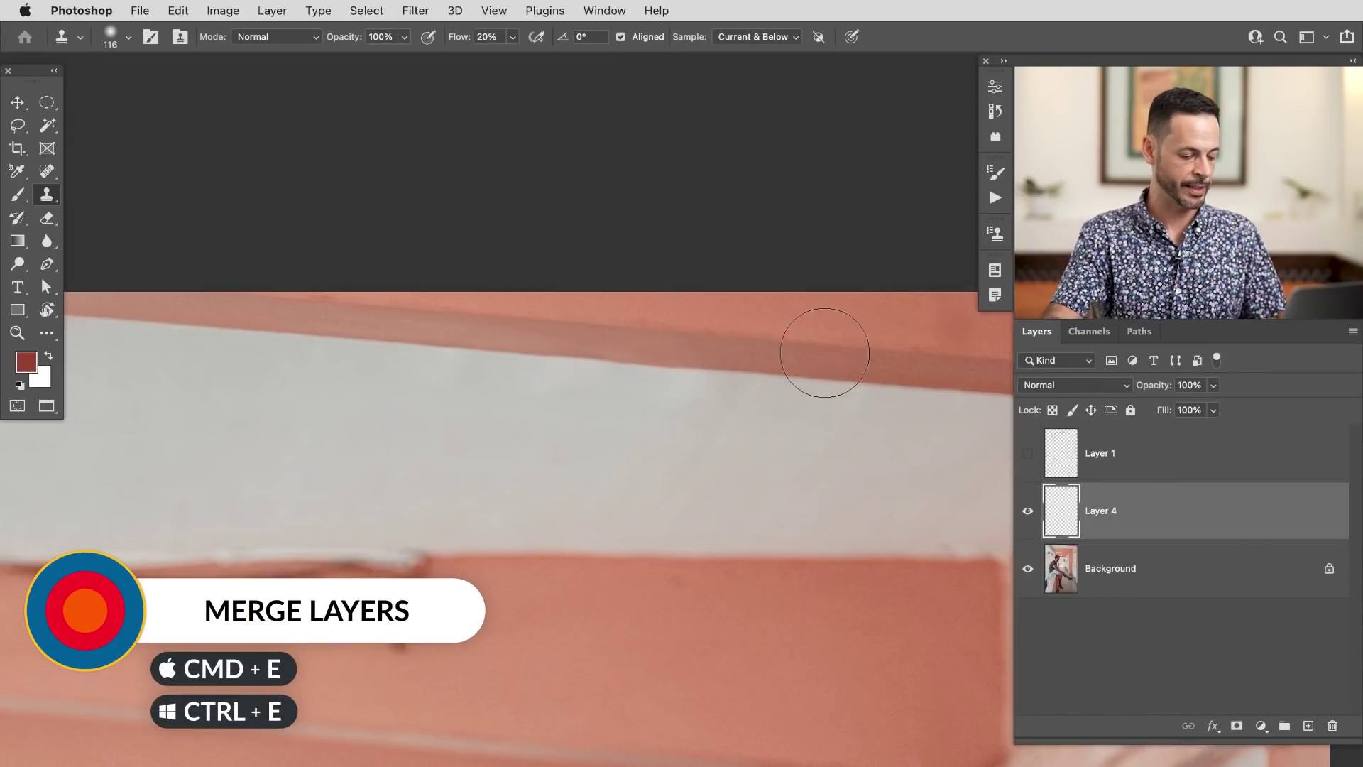
# On a new layer, clone the clean beam edge over the dark cable and its hanging end, using a 190 px brush and 70% flow
pyautogui.press('super+shift+alt+n')
pyautogui.press(']')
pyautogui.press(']')
pyautogui.press(']')
pyautogui.keyDown('alt'); pyautogui.click(779, 555); pyautogui.keyUp('alt')
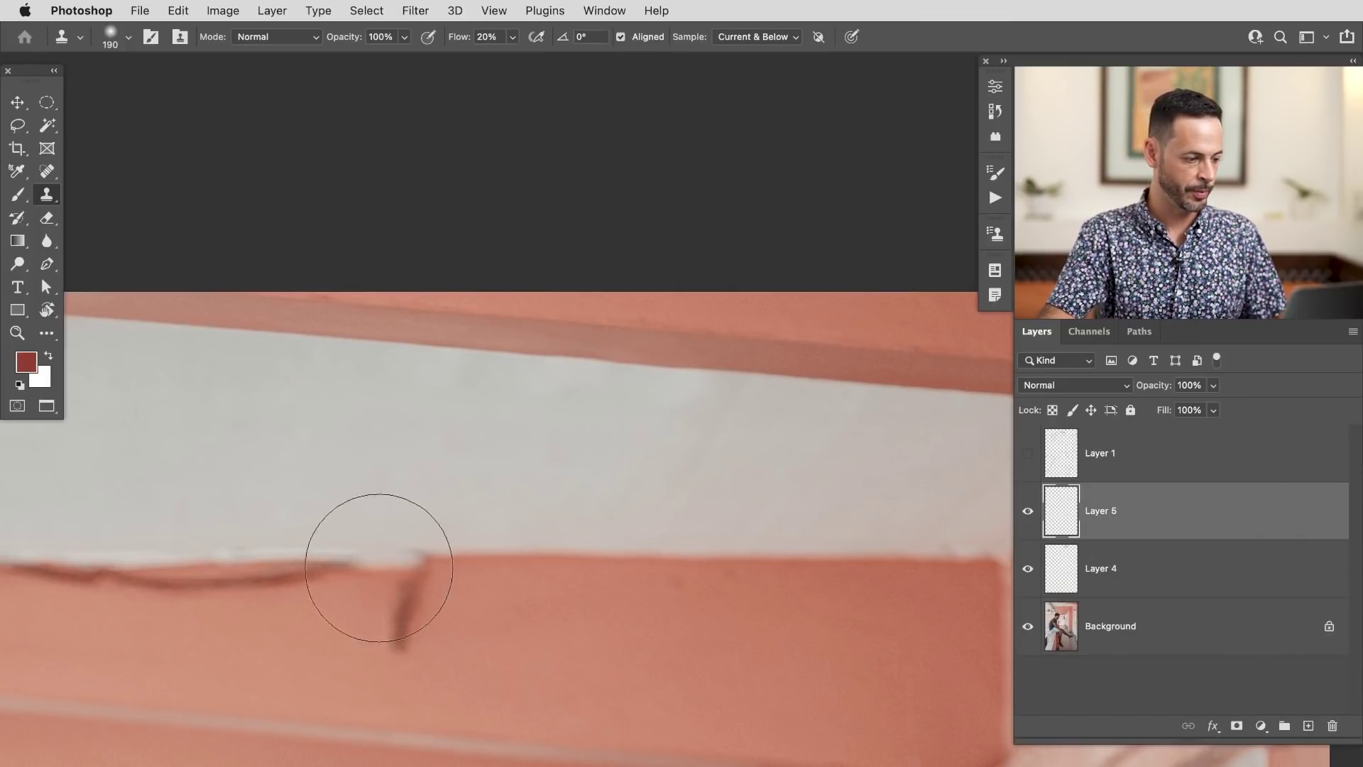
pyautogui.moveTo(381, 563)
pyautogui.mouseDown()
pyautogui.moveTo(423, 551)
pyautogui.moveTo(333, 556)
pyautogui.moveTo(423, 593)
pyautogui.moveTo(393, 611)
pyautogui.moveTo(390, 596)
pyautogui.moveTo(376, 622)
pyautogui.moveTo(402, 638)
pyautogui.moveTo(404, 613)
pyautogui.moveTo(384, 646)
pyautogui.moveTo(409, 612)
pyautogui.moveTo(392, 627)
pyautogui.moveTo(392, 585)
pyautogui.moveTo(289, 567)
pyautogui.moveTo(201, 602)
pyautogui.mouseUp()
pyautogui.hotkey('shift', '7')
pyautogui.moveTo(288, 672); pyautogui.dragTo(444, 658)
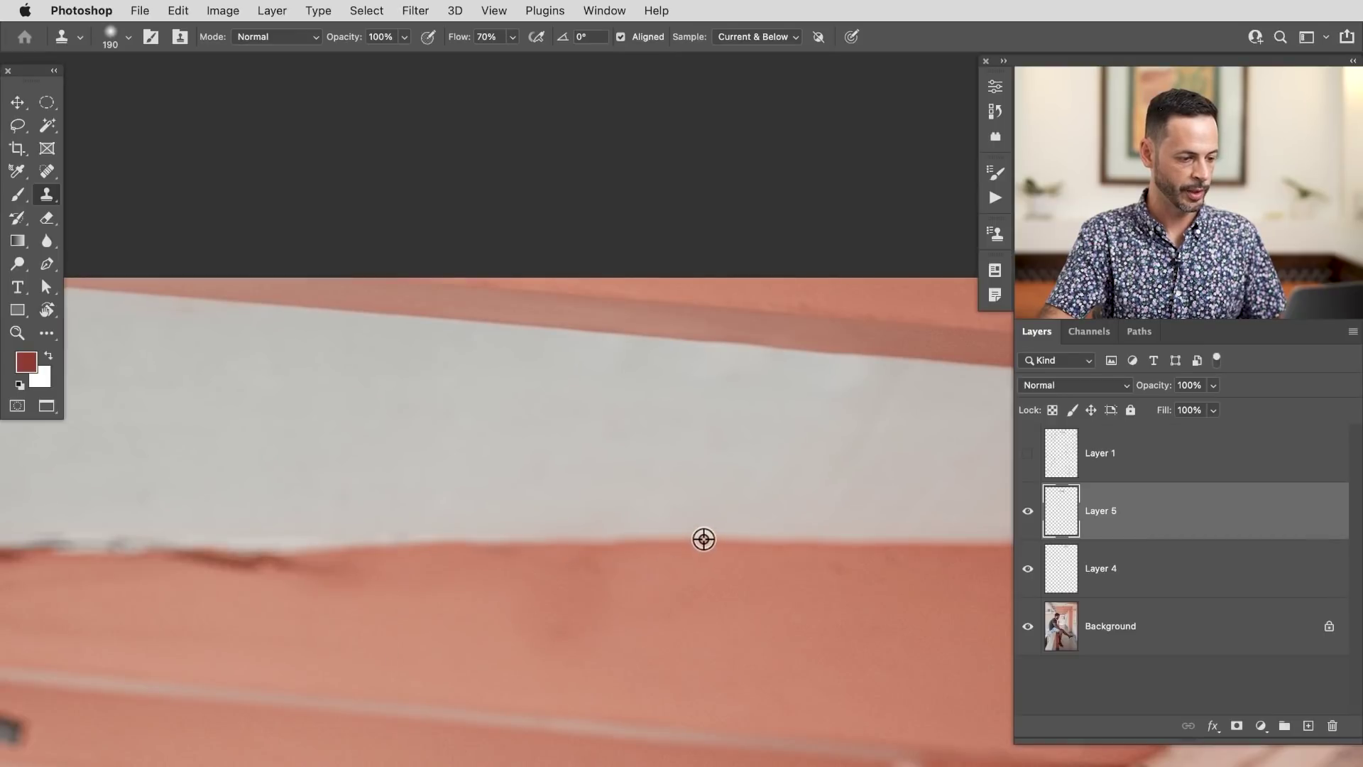
# Clone out the next stretch of cable along the beam edge and even out the blotchy orange surface below it
pyautogui.keyDown('alt'); pyautogui.click(643, 537); pyautogui.keyUp('alt')
pyautogui.moveTo(262, 542)
pyautogui.mouseDown()
pyautogui.moveTo(384, 551)
pyautogui.moveTo(249, 551)
pyautogui.moveTo(210, 569)
pyautogui.moveTo(292, 557)
pyautogui.moveTo(323, 596)
pyautogui.moveTo(381, 569)
pyautogui.mouseUp()
pyautogui.keyDown('alt'); pyautogui.click(222, 631); pyautogui.keyUp('alt')
pyautogui.keyDown('alt'); pyautogui.click(679, 619); pyautogui.keyUp('alt')
pyautogui.moveTo(590, 610)
pyautogui.mouseDown()
pyautogui.moveTo(566, 617)
pyautogui.moveTo(627, 578)
pyautogui.moveTo(558, 575)
pyautogui.moveTo(531, 626)
pyautogui.mouseUp()
pyautogui.keyDown('alt'); pyautogui.click(478, 642); pyautogui.keyUp('alt')
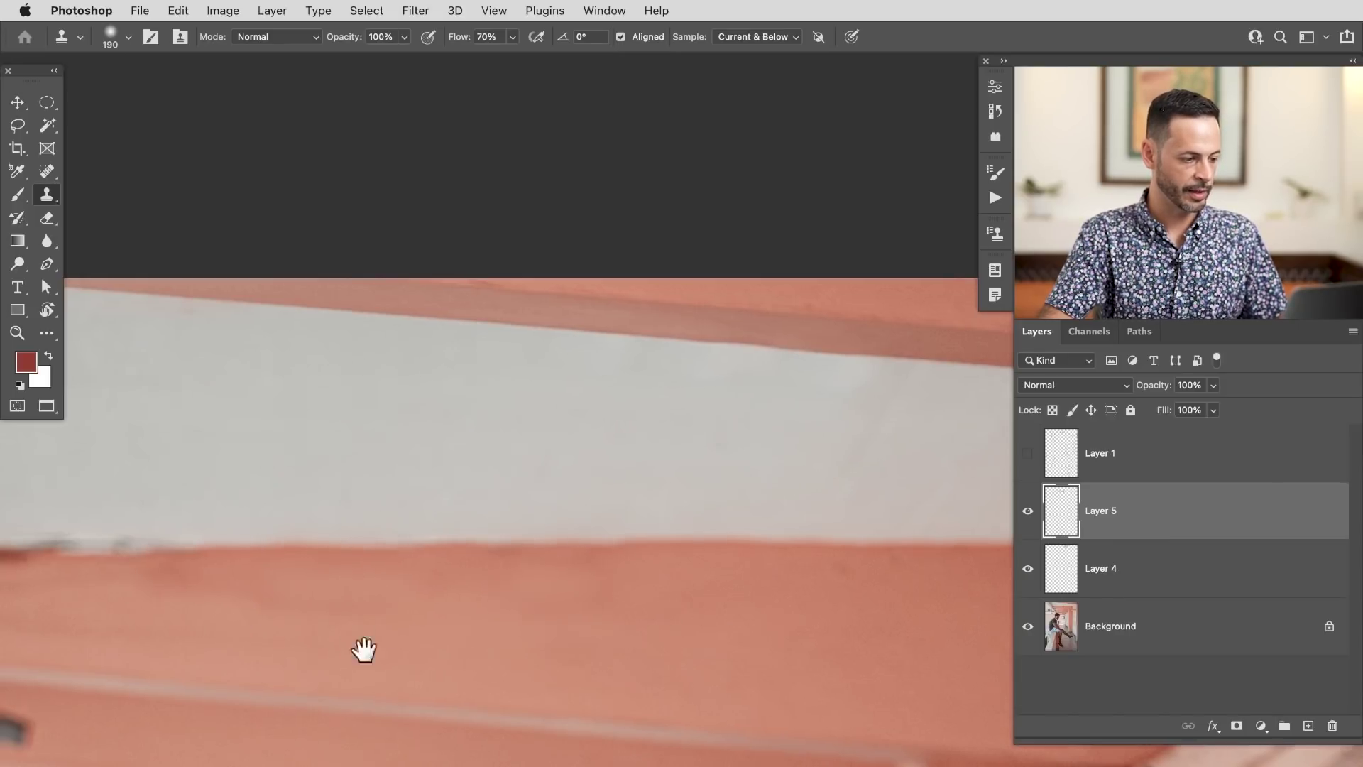
# Clone the beam edge over the last of the cable up to the corner, refining it with a 119 px brush
pyautogui.moveTo(359, 648); pyautogui.dragTo(533, 659)
pyautogui.keyDown('alt'); pyautogui.click(586, 556); pyautogui.keyUp('alt')
pyautogui.moveTo(337, 551)
pyautogui.mouseDown()
pyautogui.moveTo(426, 542)
pyautogui.moveTo(189, 551)
pyautogui.moveTo(191, 517)
pyautogui.moveTo(383, 568)
pyautogui.moveTo(350, 563)
pyautogui.mouseUp()
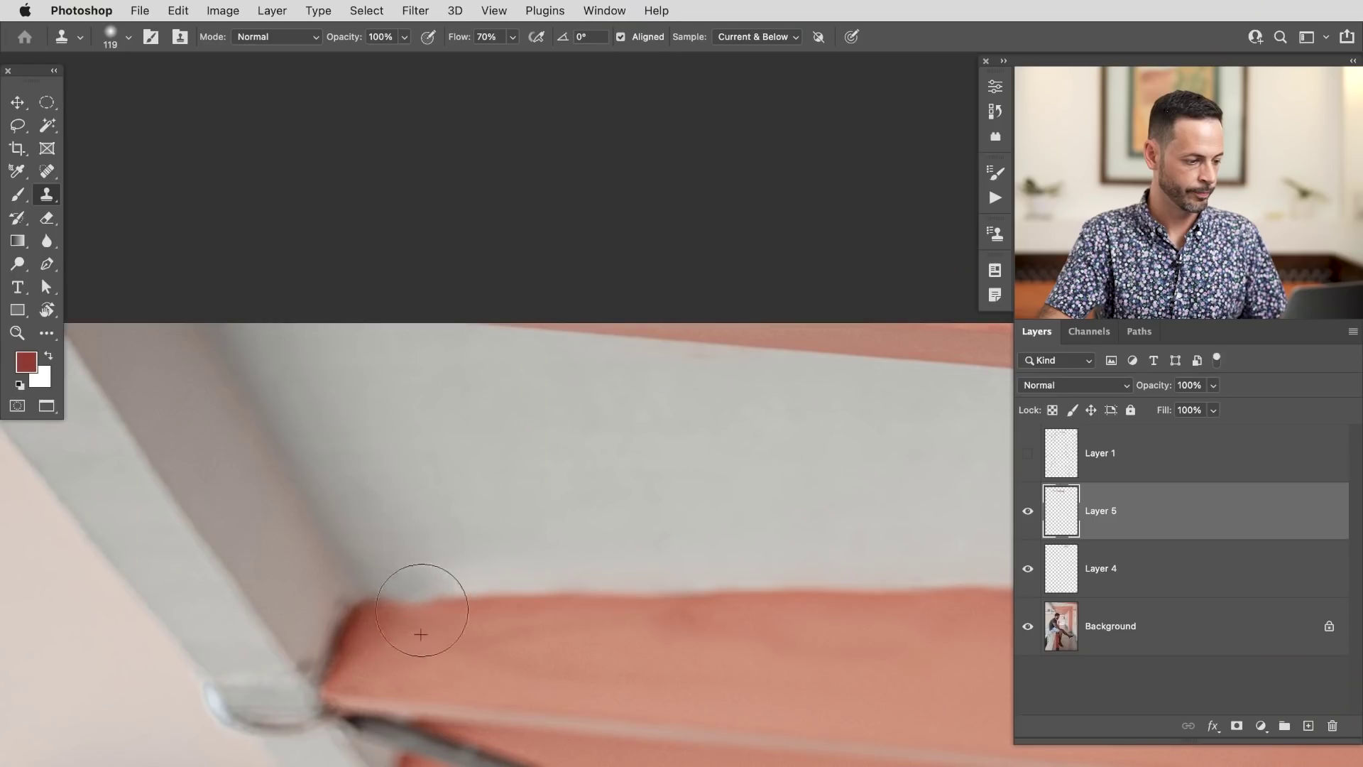
pyautogui.moveTo(421, 609); pyautogui.dragTo(415, 605)
pyautogui.click(467, 608)
# Sample the edges of the diagonal grey beam and clone them over the silver fixture attached to it
pyautogui.press('space')
pyautogui.moveTo(309, 724); pyautogui.dragTo(565, 496)
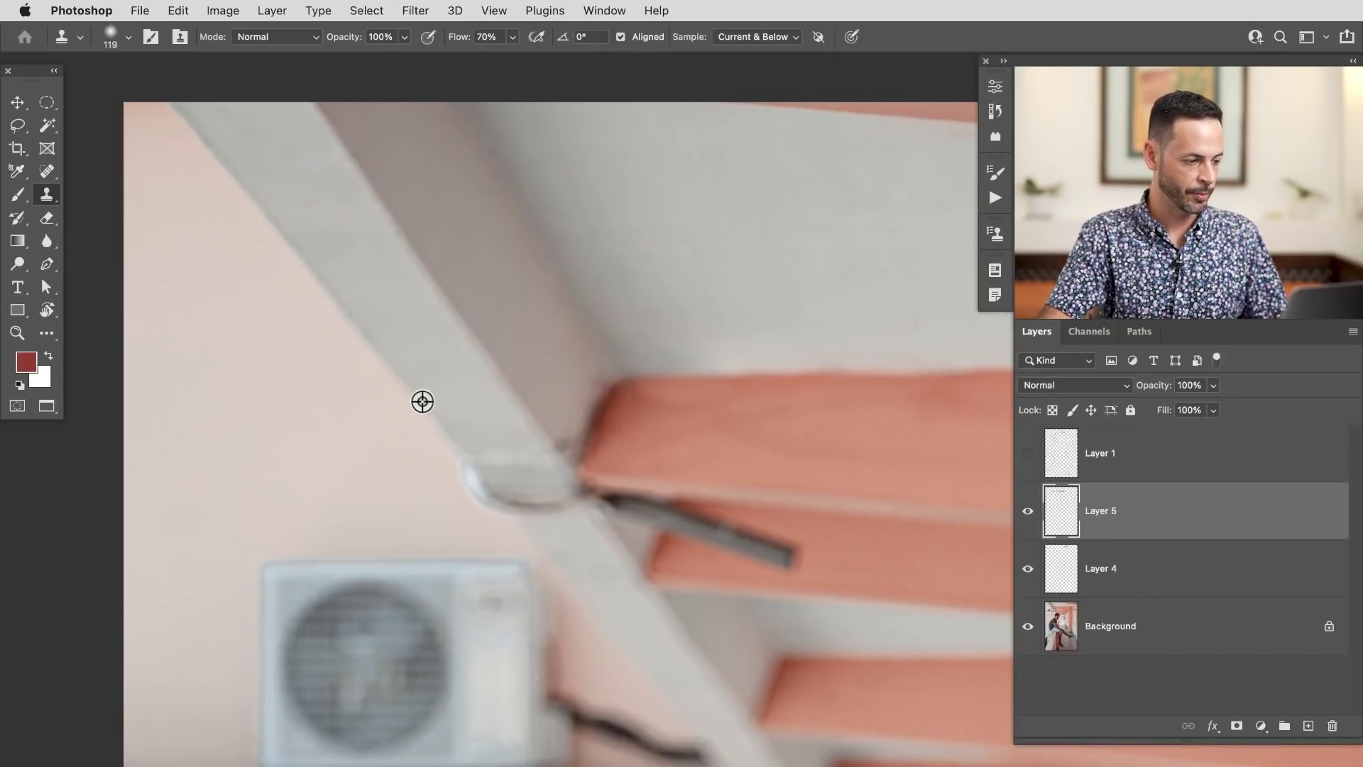
pyautogui.keyDown('alt'); pyautogui.click(419, 405); pyautogui.keyUp('alt')
pyautogui.moveTo(487, 478)
pyautogui.mouseDown()
pyautogui.moveTo(496, 525)
pyautogui.moveTo(524, 517)
pyautogui.moveTo(528, 496)
pyautogui.moveTo(547, 496)
pyautogui.moveTo(526, 451)
pyautogui.moveTo(551, 488)
pyautogui.mouseUp()
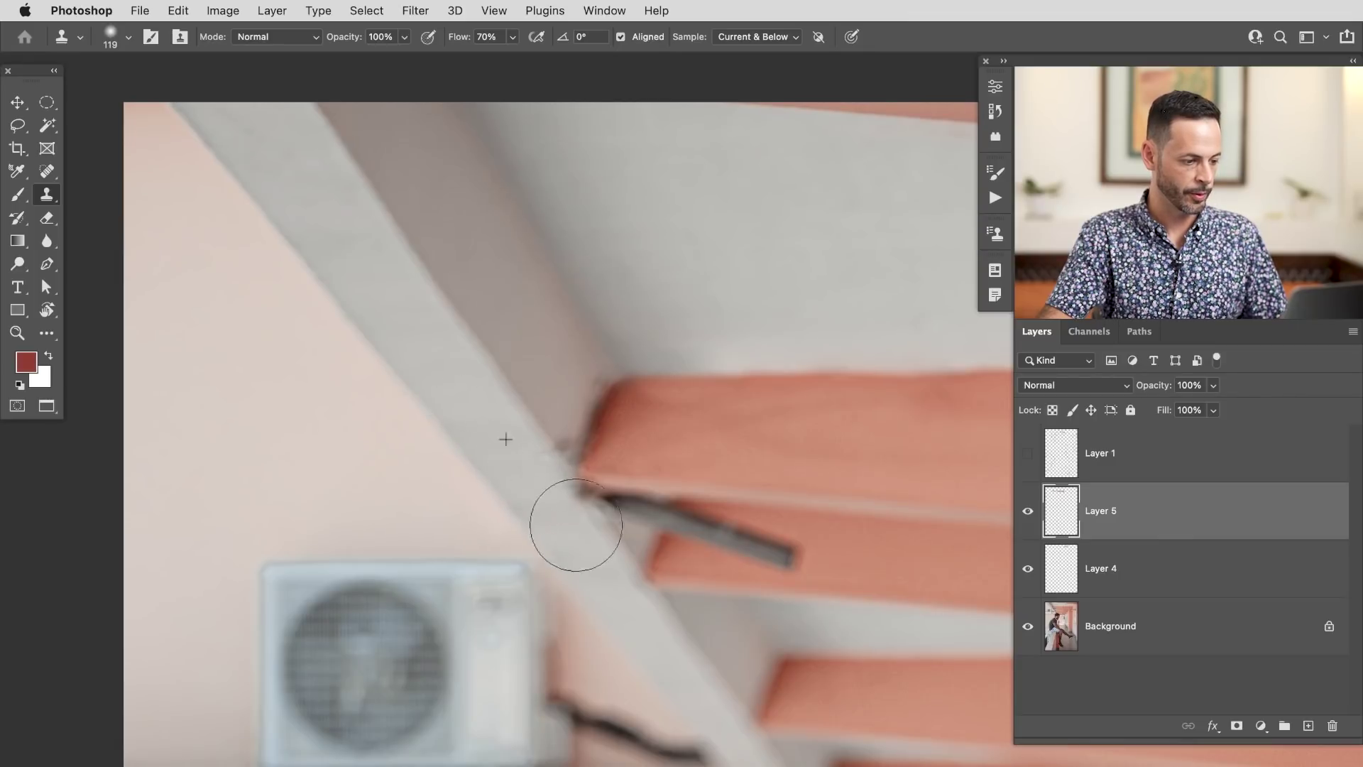
pyautogui.keyDown('alt'); pyautogui.click(626, 552); pyautogui.keyUp('alt')
pyautogui.moveTo(602, 521)
pyautogui.mouseDown()
pyautogui.moveTo(565, 481)
pyautogui.moveTo(572, 446)
pyautogui.moveTo(554, 457)
pyautogui.moveTo(549, 434)
pyautogui.mouseUp()
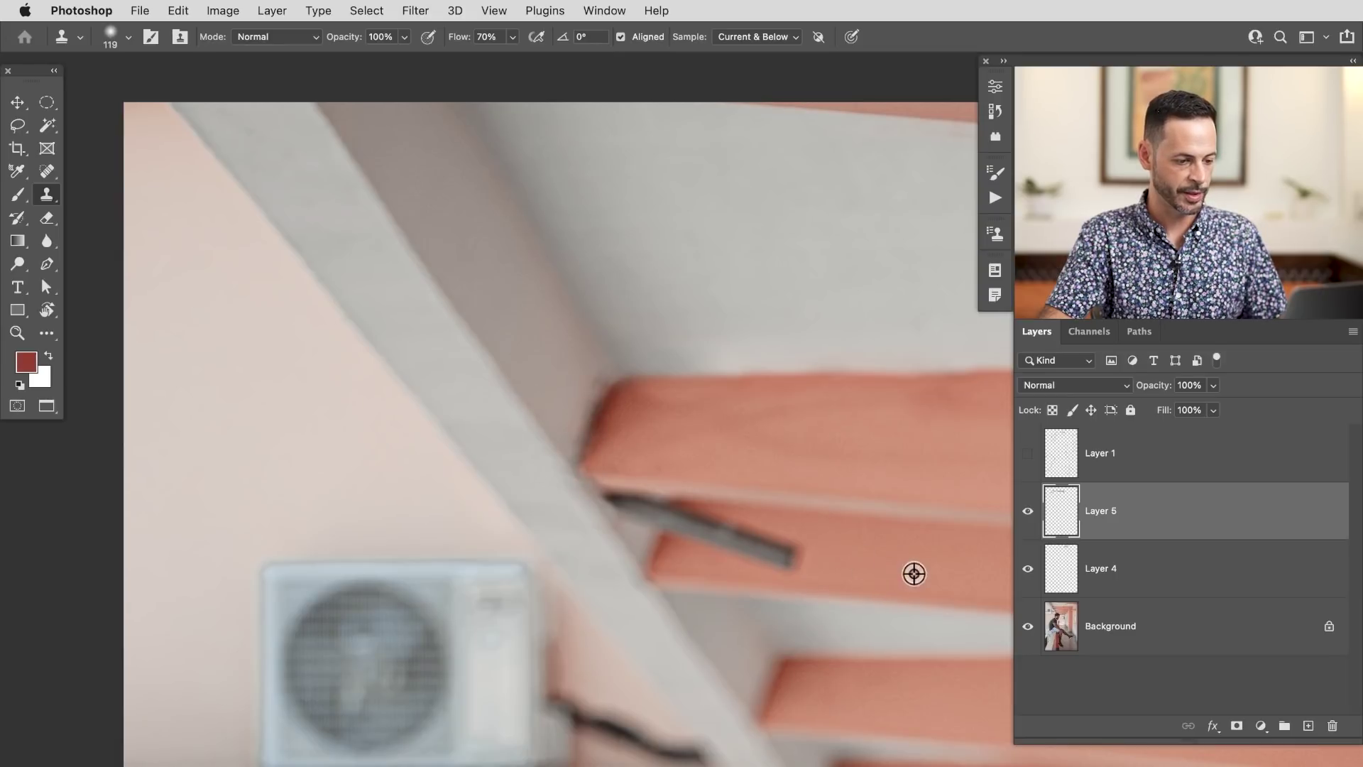
# Clone the orange beam and its shaded end over the dark rod beside the diagonal beam
pyautogui.moveTo(771, 552)
pyautogui.mouseDown()
pyautogui.moveTo(741, 548)
pyautogui.moveTo(787, 565)
pyautogui.moveTo(748, 556)
pyautogui.moveTo(735, 538)
pyautogui.moveTo(750, 534)
pyautogui.moveTo(726, 526)
pyautogui.moveTo(737, 553)
pyautogui.mouseUp()
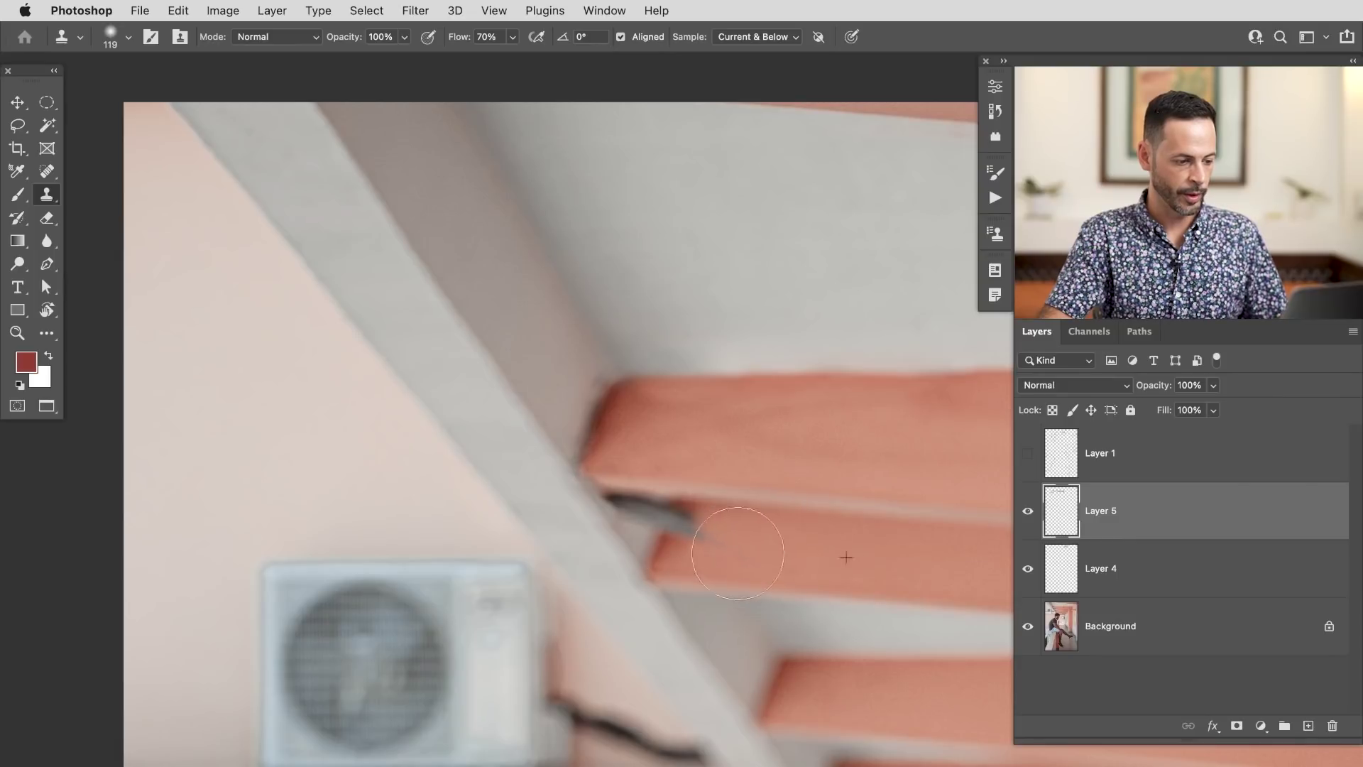
pyautogui.keyDown('alt'); pyautogui.click(653, 559); pyautogui.keyUp('alt')
pyautogui.moveTo(657, 518); pyautogui.dragTo(681, 532)
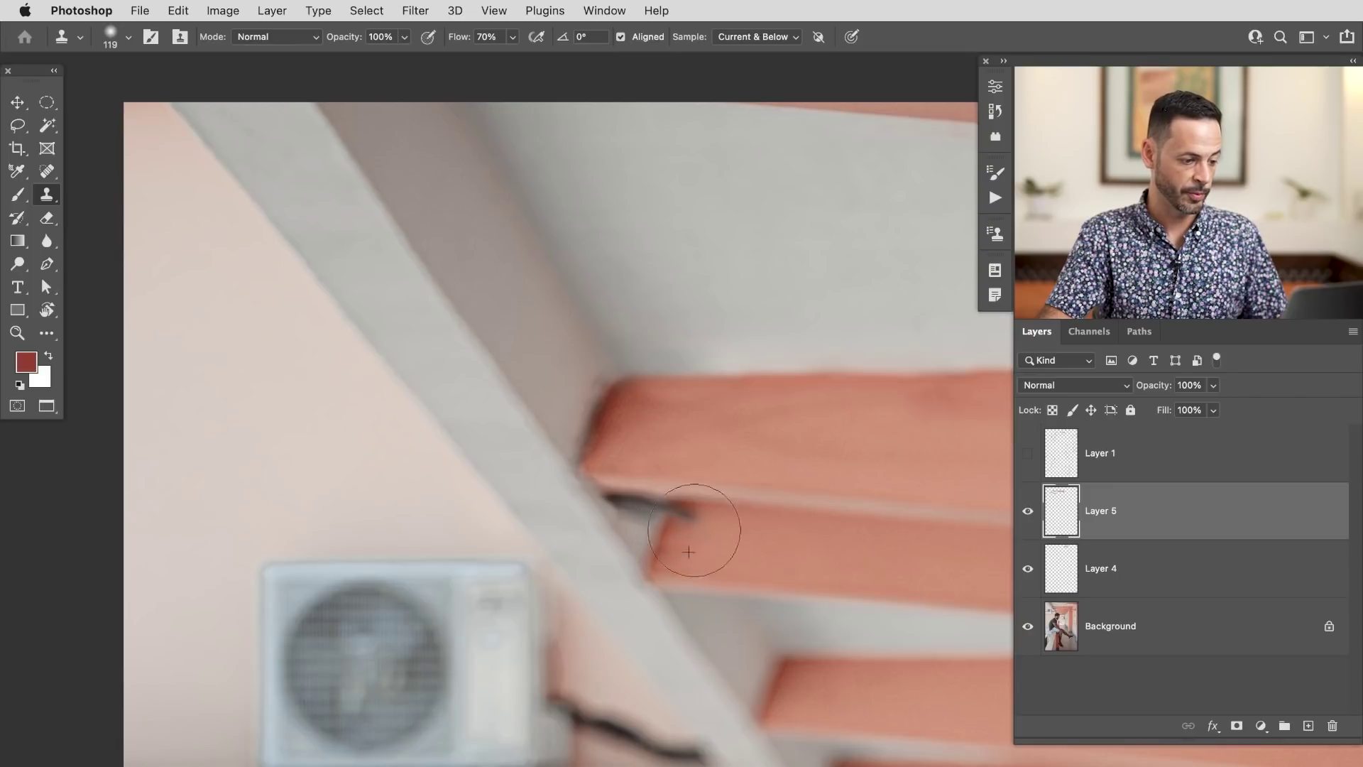
pyautogui.moveTo(667, 522); pyautogui.dragTo(665, 520)
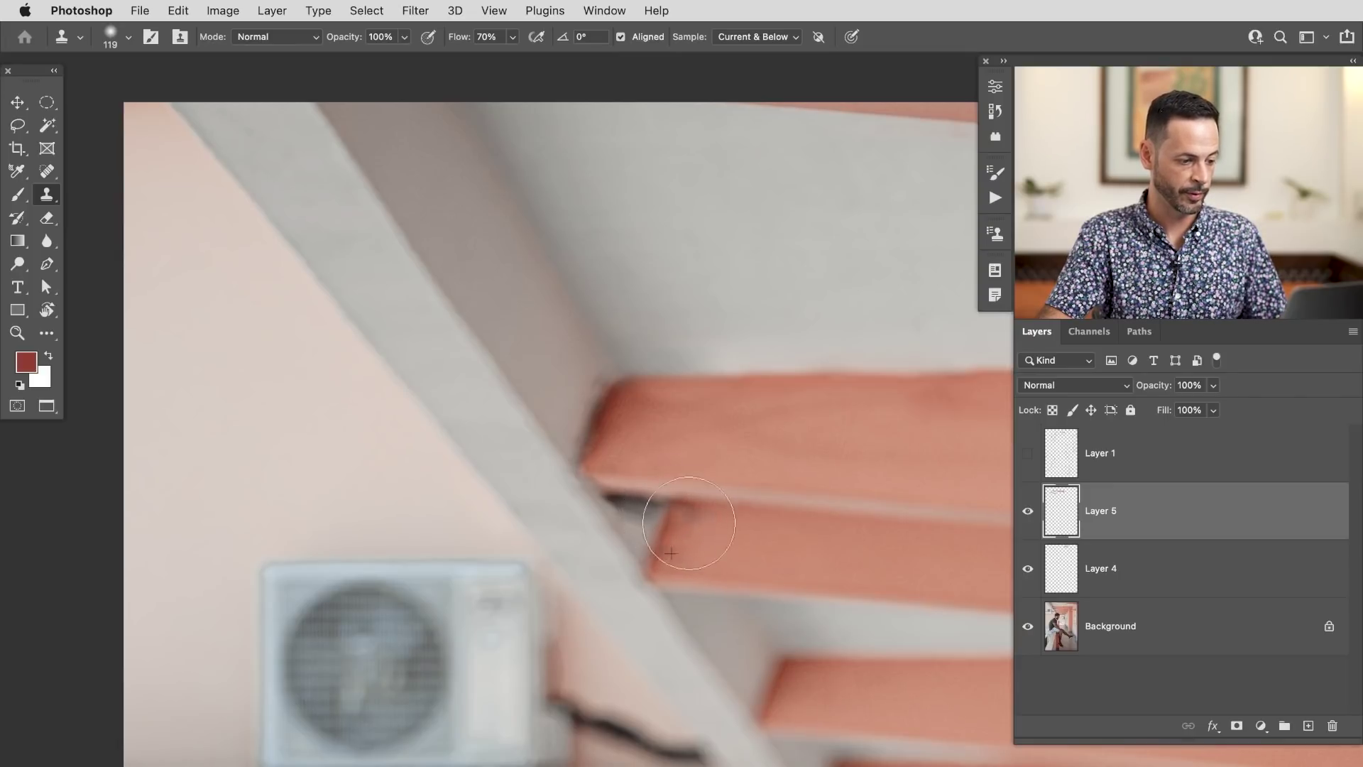
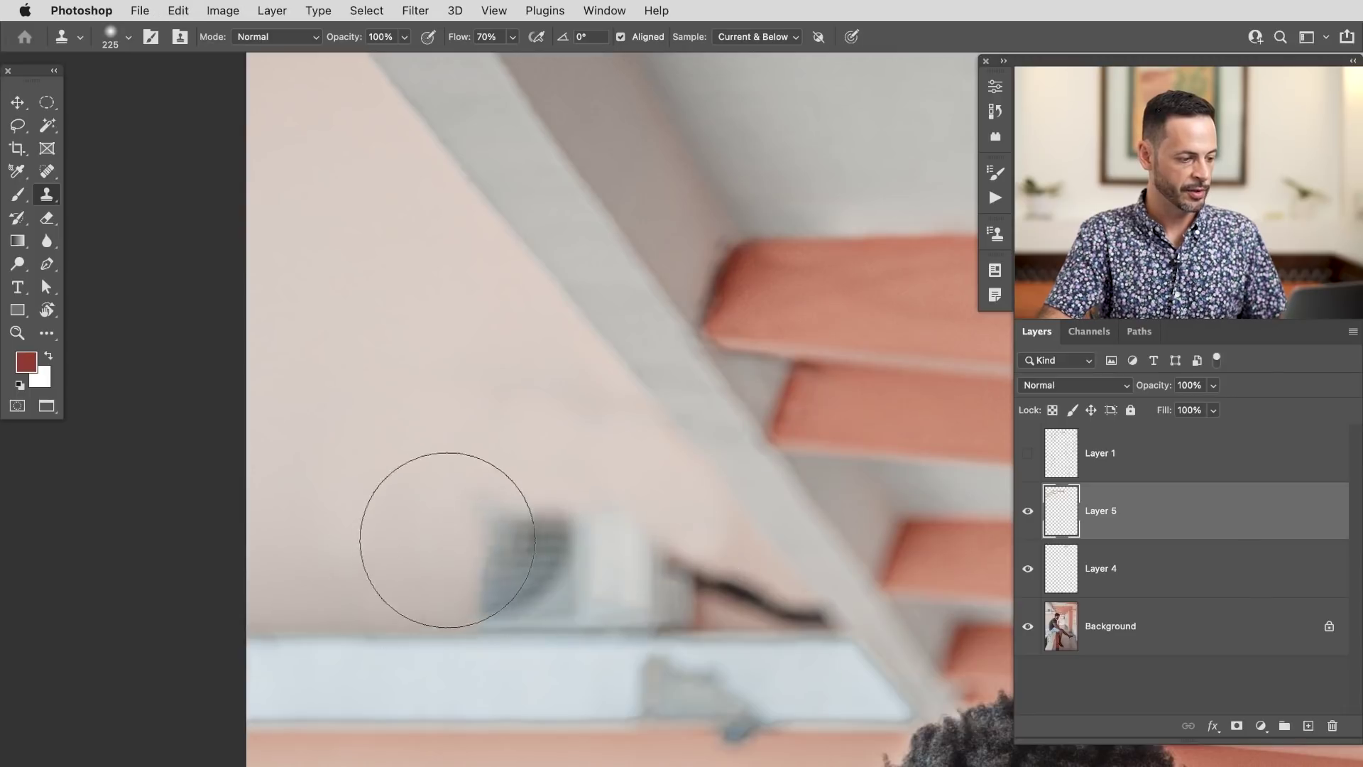
# Clone the pink wall and ledge edge over the rest of the air conditioner with a 225 px brush
pyautogui.keyDown('alt'); pyautogui.click(380, 639); pyautogui.keyUp('alt')
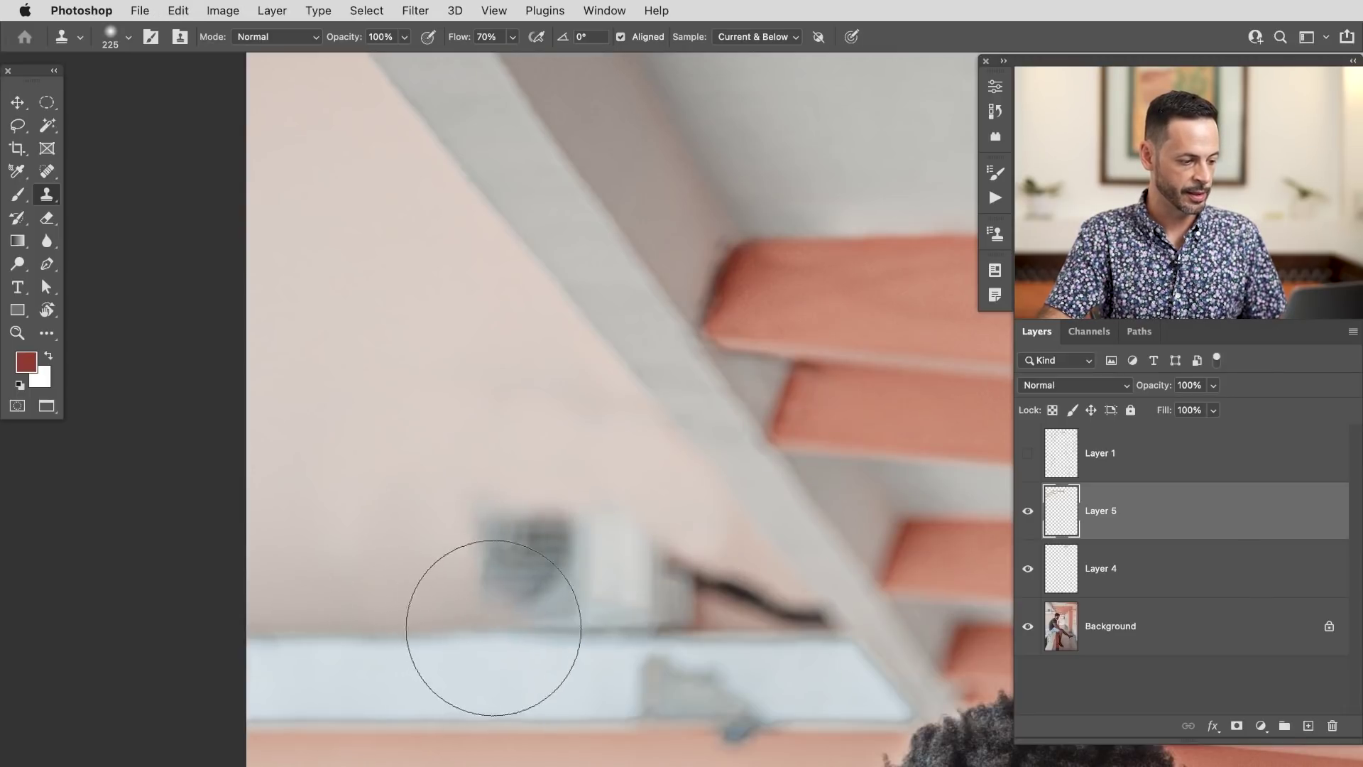
pyautogui.moveTo(508, 635)
pyautogui.mouseDown()
pyautogui.moveTo(478, 584)
pyautogui.moveTo(453, 447)
pyautogui.moveTo(553, 532)
pyautogui.moveTo(545, 625)
pyautogui.moveTo(545, 501)
pyautogui.moveTo(542, 593)
pyautogui.moveTo(547, 554)
pyautogui.mouseUp()
pyautogui.keyDown('alt'); pyautogui.click(728, 663); pyautogui.keyUp('alt')
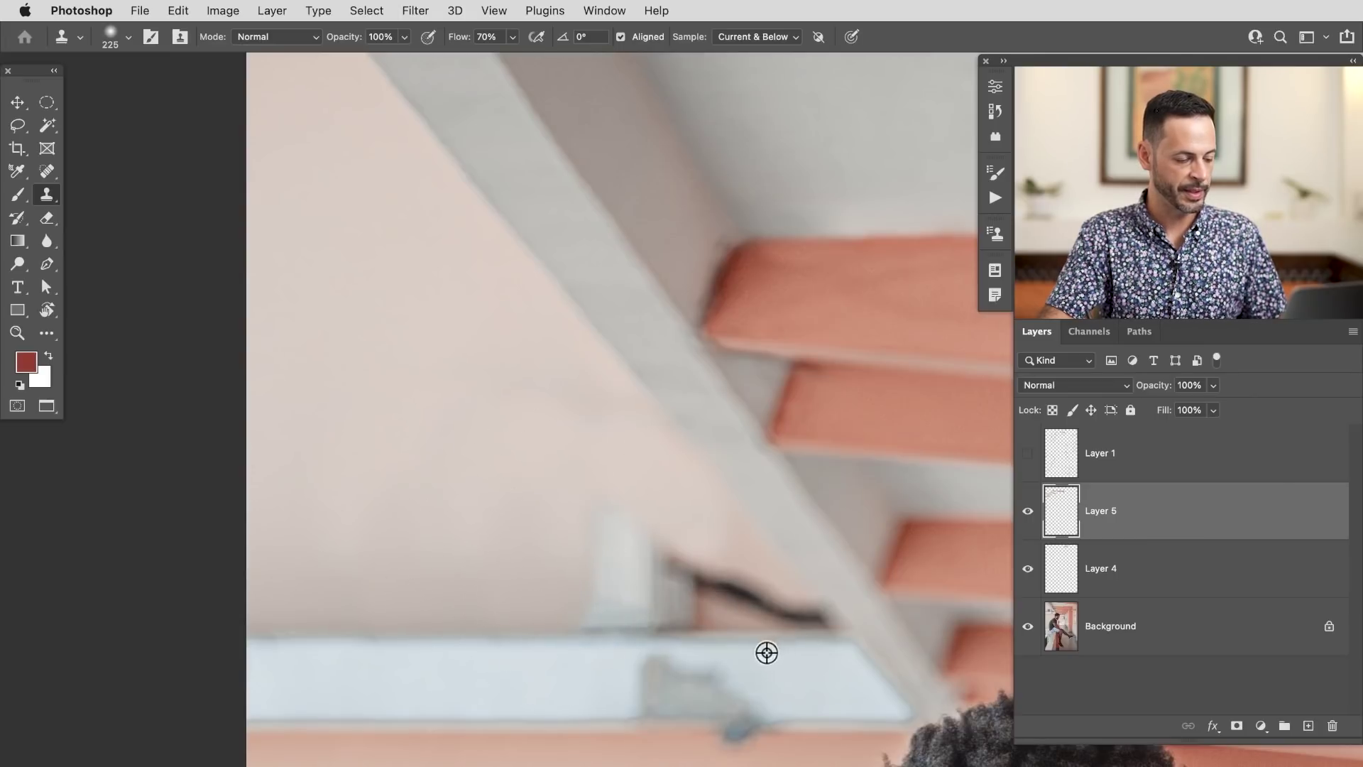
pyautogui.keyDown('alt'); pyautogui.click(427, 639); pyautogui.keyUp('alt')
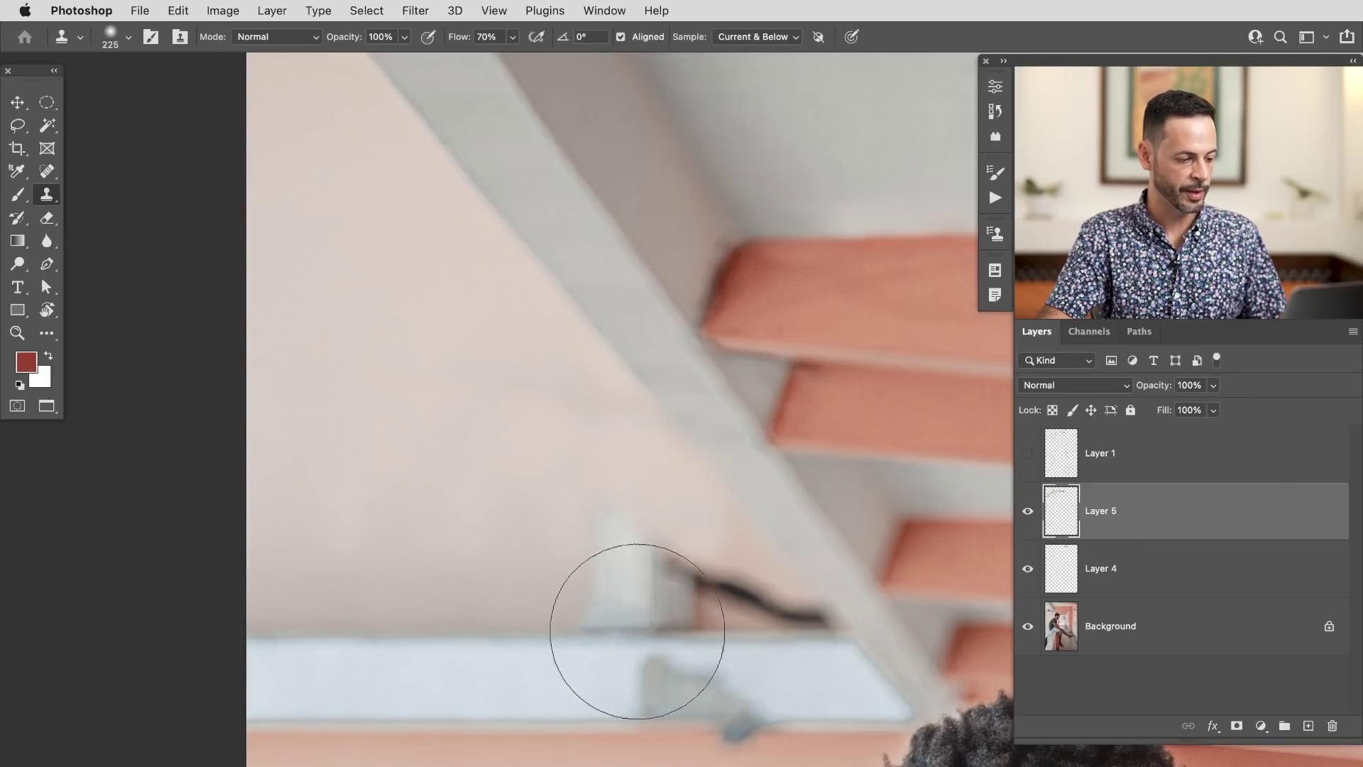
pyautogui.moveTo(635, 637)
pyautogui.mouseDown()
pyautogui.moveTo(604, 632)
pyautogui.moveTo(617, 622)
pyautogui.moveTo(608, 611)
pyautogui.moveTo(647, 588)
pyautogui.moveTo(590, 604)
pyautogui.moveTo(635, 532)
pyautogui.moveTo(593, 509)
pyautogui.moveTo(587, 570)
pyautogui.moveTo(649, 544)
pyautogui.moveTo(680, 614)
pyautogui.mouseUp()
pyautogui.press('alt')
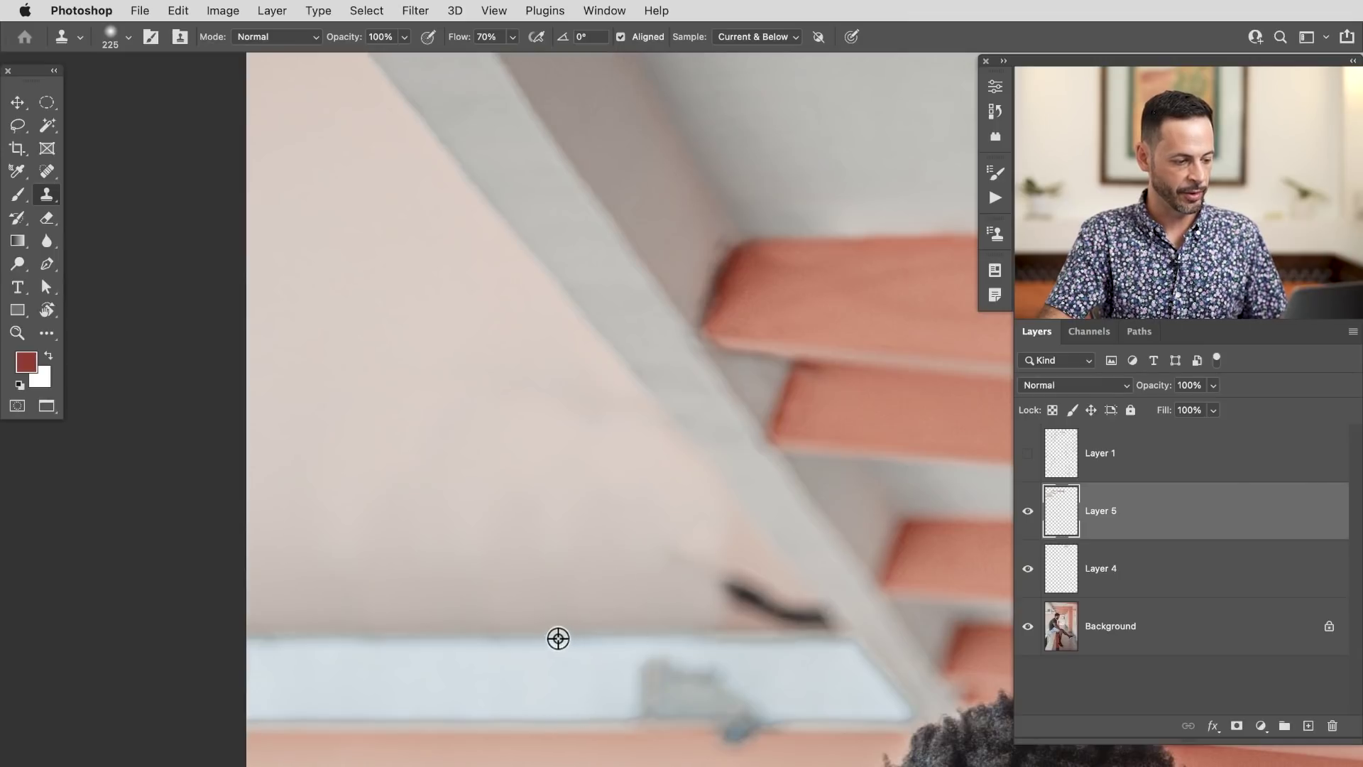
# Clone the wall above the ledge over the remaining black cable and tidy the ledge's upper edge
pyautogui.keyDown('alt'); pyautogui.click(566, 634); pyautogui.keyUp('alt')
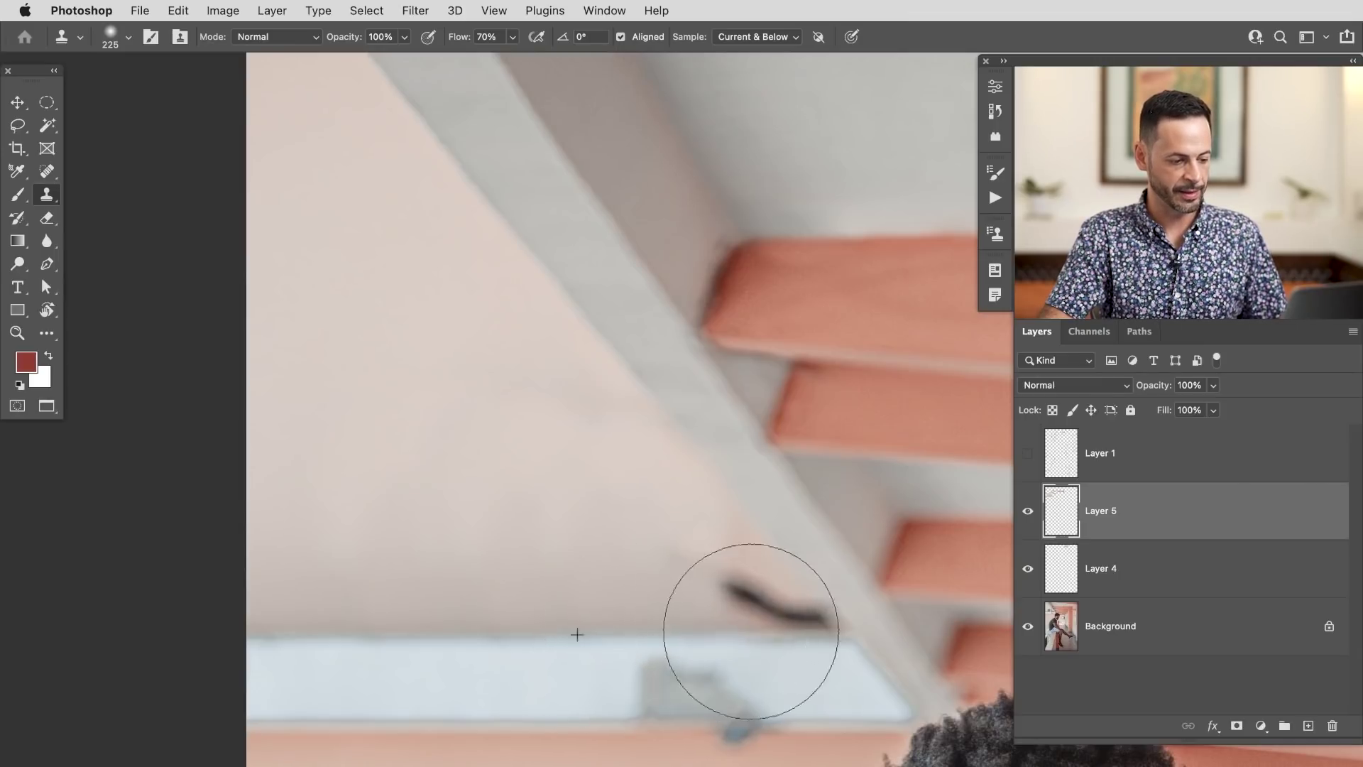
pyautogui.moveTo(725, 621)
pyautogui.mouseDown()
pyautogui.moveTo(752, 599)
pyautogui.moveTo(716, 595)
pyautogui.moveTo(631, 546)
pyautogui.moveTo(775, 613)
pyautogui.moveTo(766, 605)
pyautogui.moveTo(800, 617)
pyautogui.mouseUp()
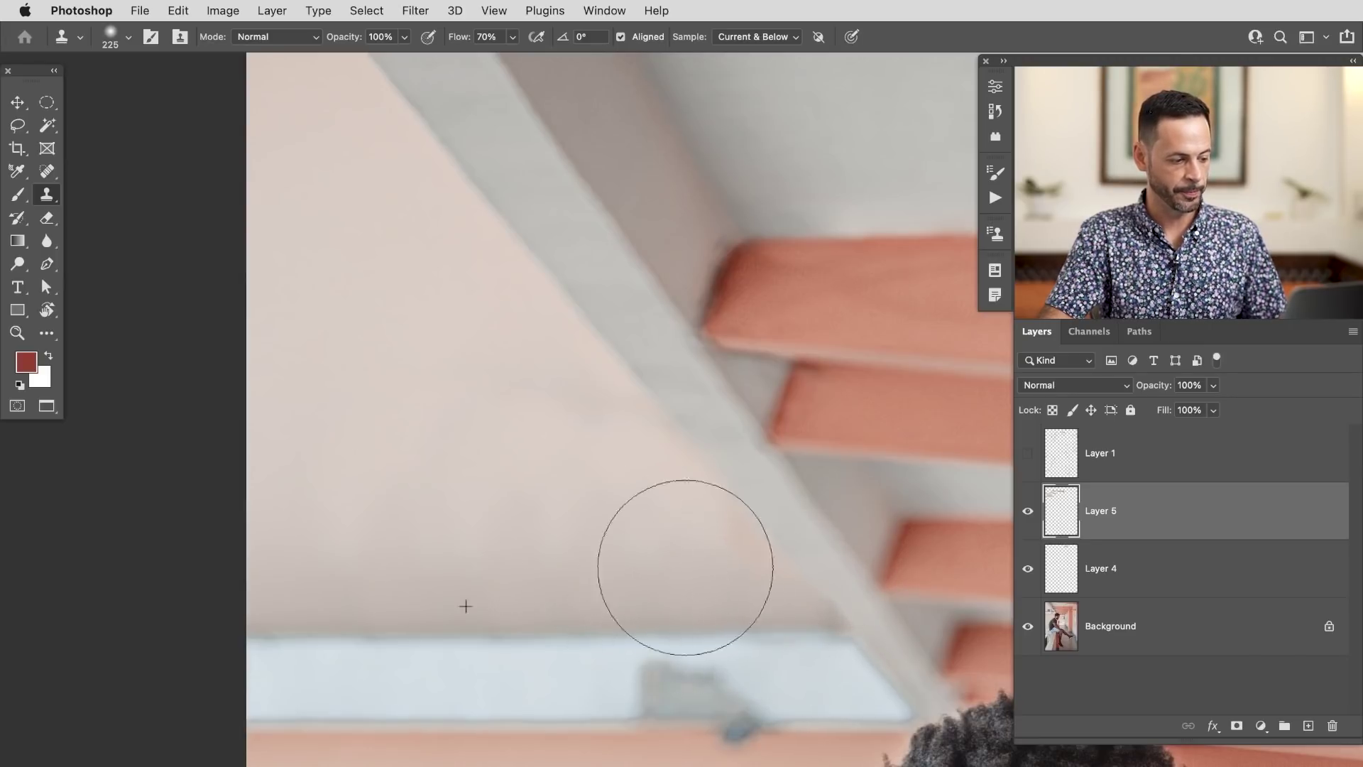
pyautogui.keyDown('alt'); pyautogui.click(533, 638); pyautogui.keyUp('alt')
pyautogui.moveTo(484, 639)
pyautogui.mouseDown()
pyautogui.moveTo(464, 639)
pyautogui.moveTo(511, 622)
pyautogui.mouseUp()
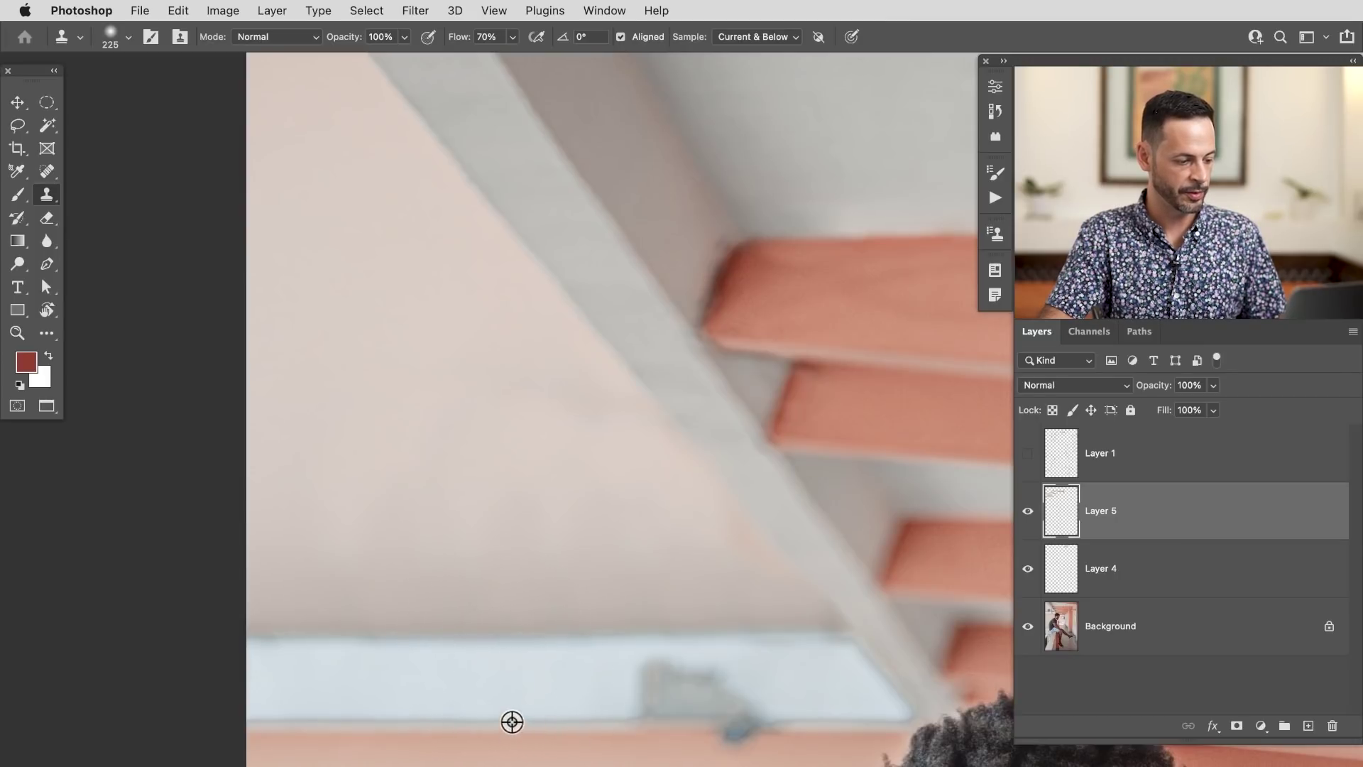
# Clone the clean part of the light blue ledge over the grey object on its lower edge
pyautogui.moveTo(682, 719)
pyautogui.mouseDown()
pyautogui.moveTo(663, 700)
pyautogui.moveTo(712, 694)
pyautogui.moveTo(658, 675)
pyautogui.moveTo(739, 663)
pyautogui.moveTo(663, 700)
pyautogui.moveTo(776, 700)
pyautogui.moveTo(816, 724)
pyautogui.moveTo(731, 747)
pyautogui.mouseUp()
pyautogui.moveTo(727, 759); pyautogui.dragTo(560, 667)
pyautogui.moveTo(491, 574); pyautogui.dragTo(583, 562)
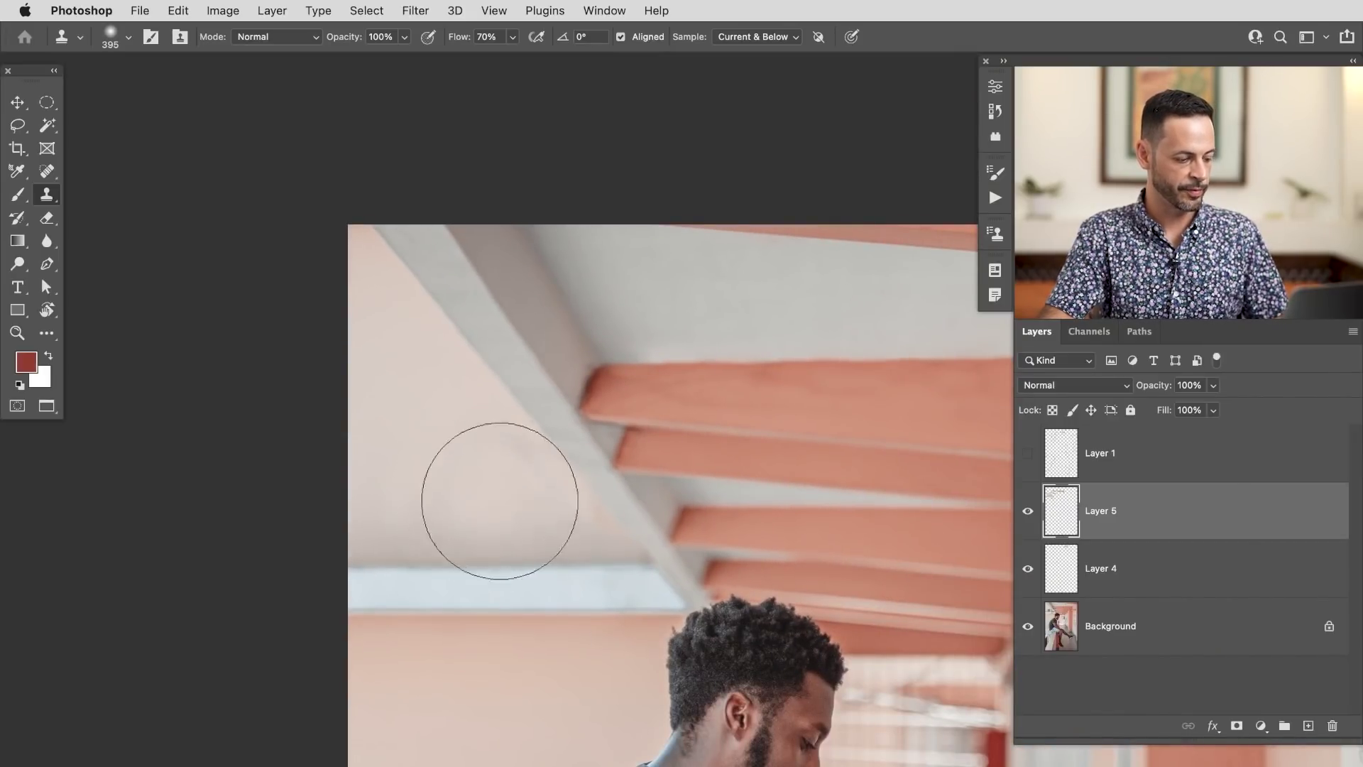
# Blend the uneven tones of the retouched pink wall with a 395 px Clone Stamp brush at 20% flow
pyautogui.press('e')
pyautogui.press('s')
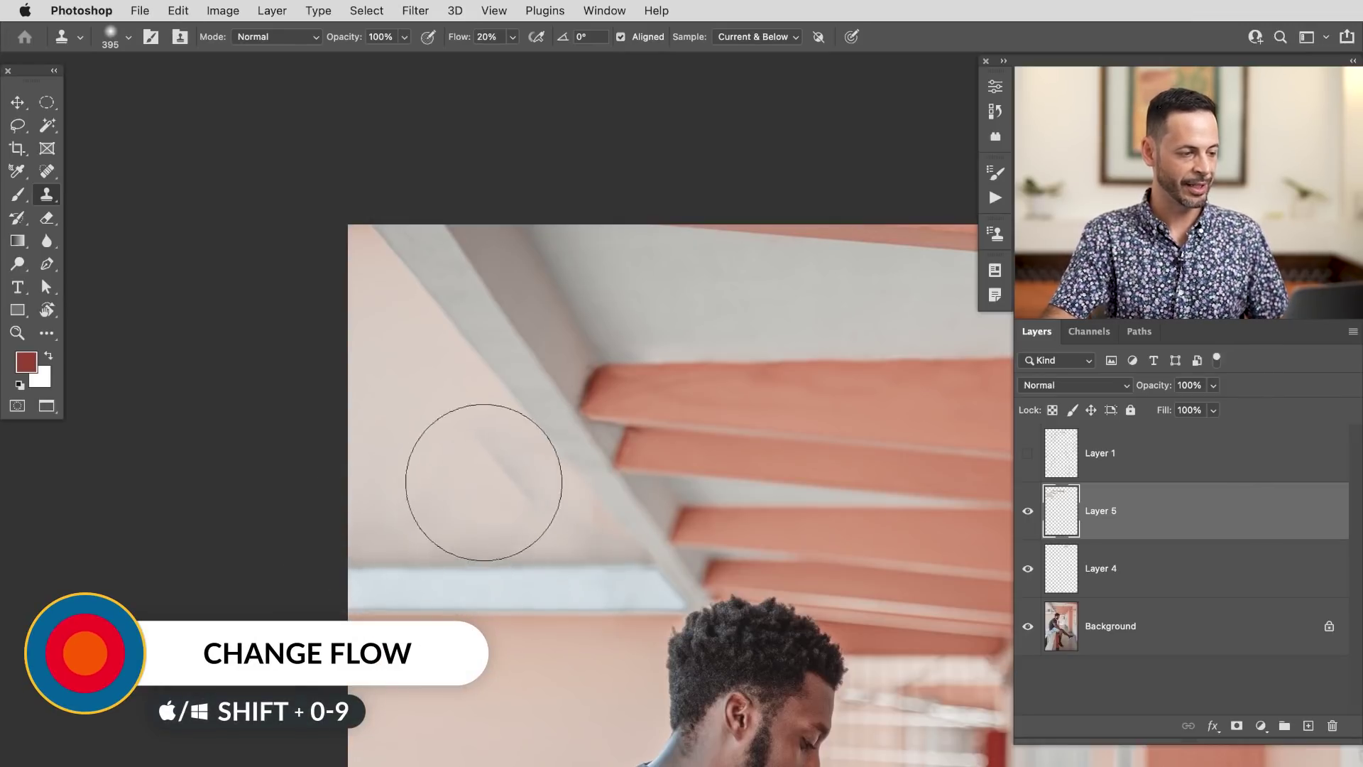
pyautogui.hotkey('shift', '2')
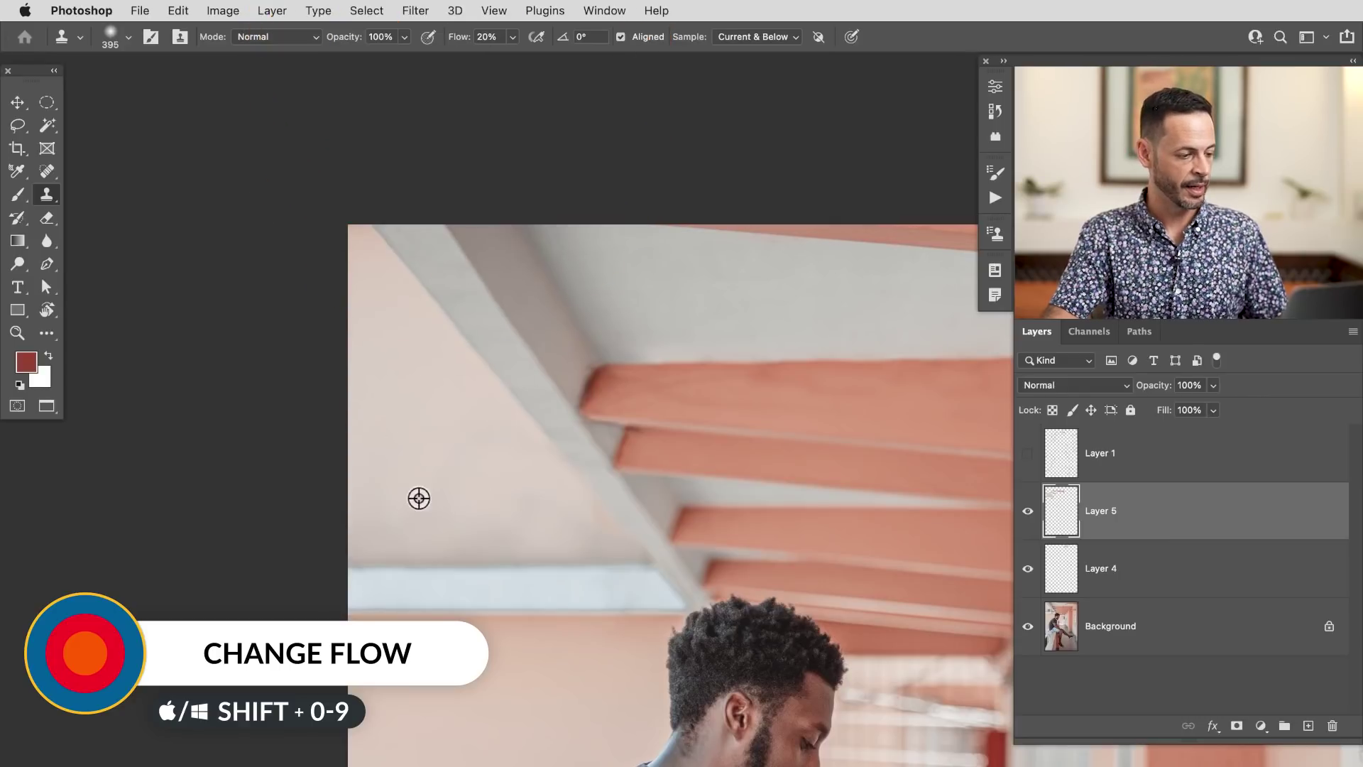
pyautogui.keyDown('alt'); pyautogui.click(436, 463); pyautogui.keyUp('alt')
pyautogui.moveTo(411, 554)
pyautogui.mouseDown()
pyautogui.moveTo(435, 543)
pyautogui.moveTo(388, 552)
pyautogui.moveTo(447, 532)
pyautogui.moveTo(424, 536)
pyautogui.mouseUp()
pyautogui.keyDown('alt'); pyautogui.click(458, 491); pyautogui.keyUp('alt')
pyautogui.moveTo(553, 532)
pyautogui.mouseDown()
pyautogui.moveTo(497, 509)
pyautogui.moveTo(584, 539)
pyautogui.moveTo(560, 495)
pyautogui.moveTo(575, 517)
pyautogui.moveTo(553, 529)
pyautogui.moveTo(580, 529)
pyautogui.mouseUp()
# Clone the slanted trim over the door closer's metal arm with a 139 px brush at 100% flow
pyautogui.moveTo(677, 737)
pyautogui.mouseDown()
pyautogui.moveTo(574, 648)
pyautogui.moveTo(478, 624)
pyautogui.mouseUp()
pyautogui.moveTo(713, 749); pyautogui.dragTo(350, 569)
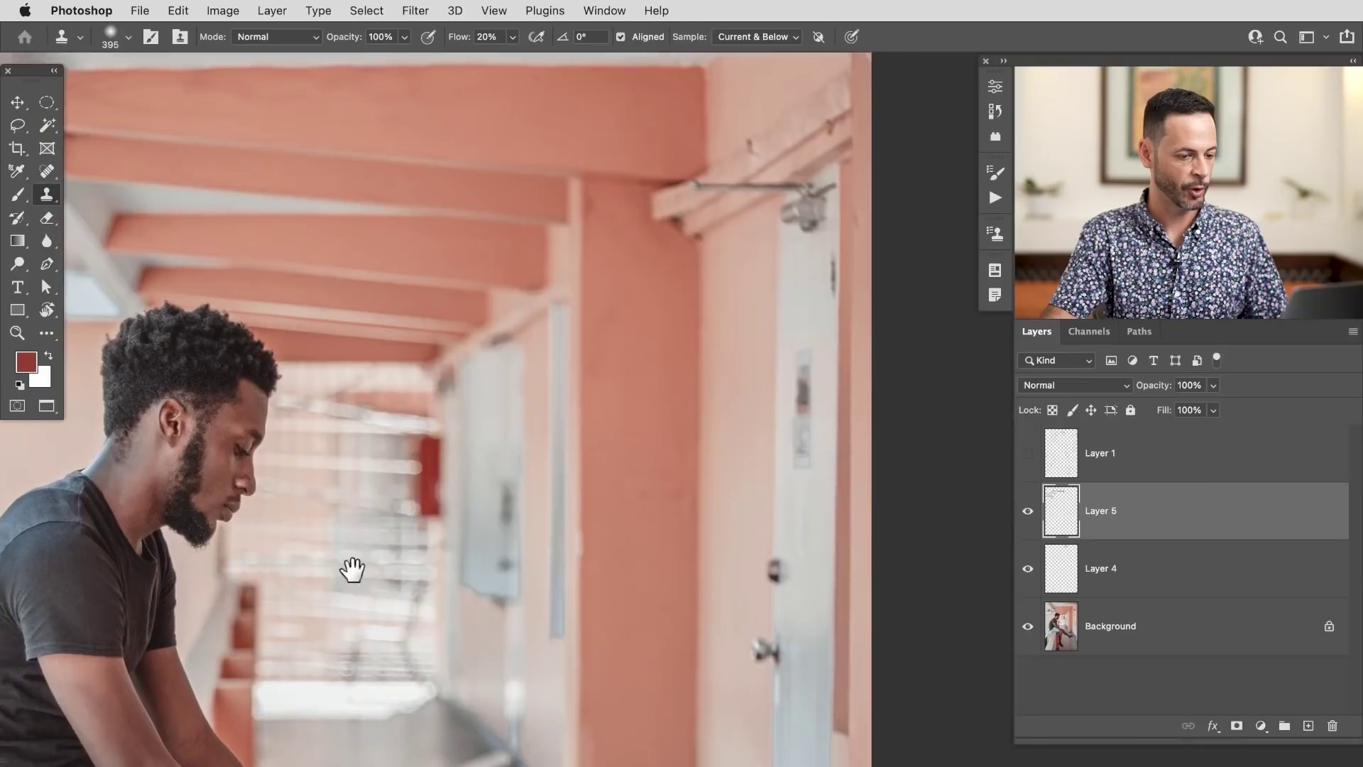
pyautogui.moveTo(775, 305); pyautogui.dragTo(637, 481)
pyautogui.moveTo(620, 350)
pyautogui.mouseDown()
pyautogui.moveTo(666, 338)
pyautogui.moveTo(673, 319)
pyautogui.mouseUp()
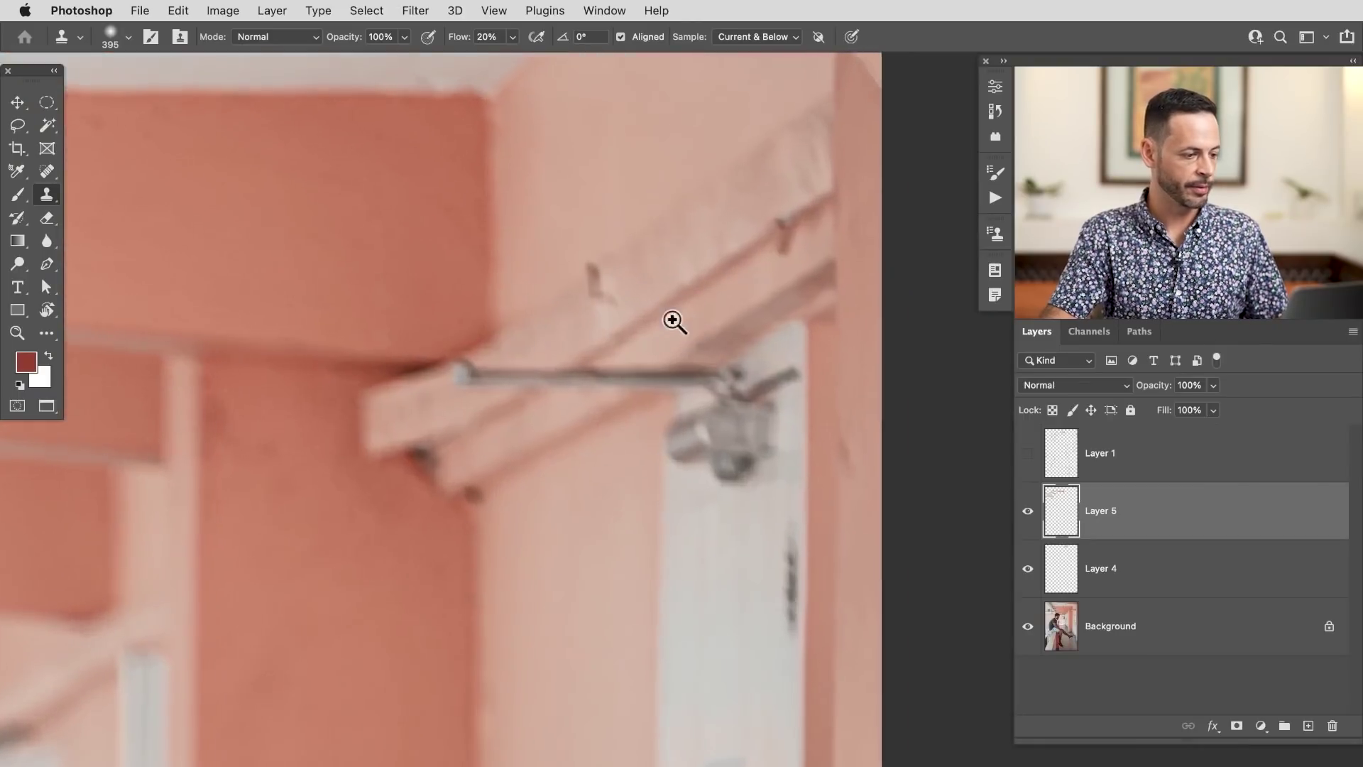
pyautogui.moveTo(594, 386); pyautogui.dragTo(607, 373)
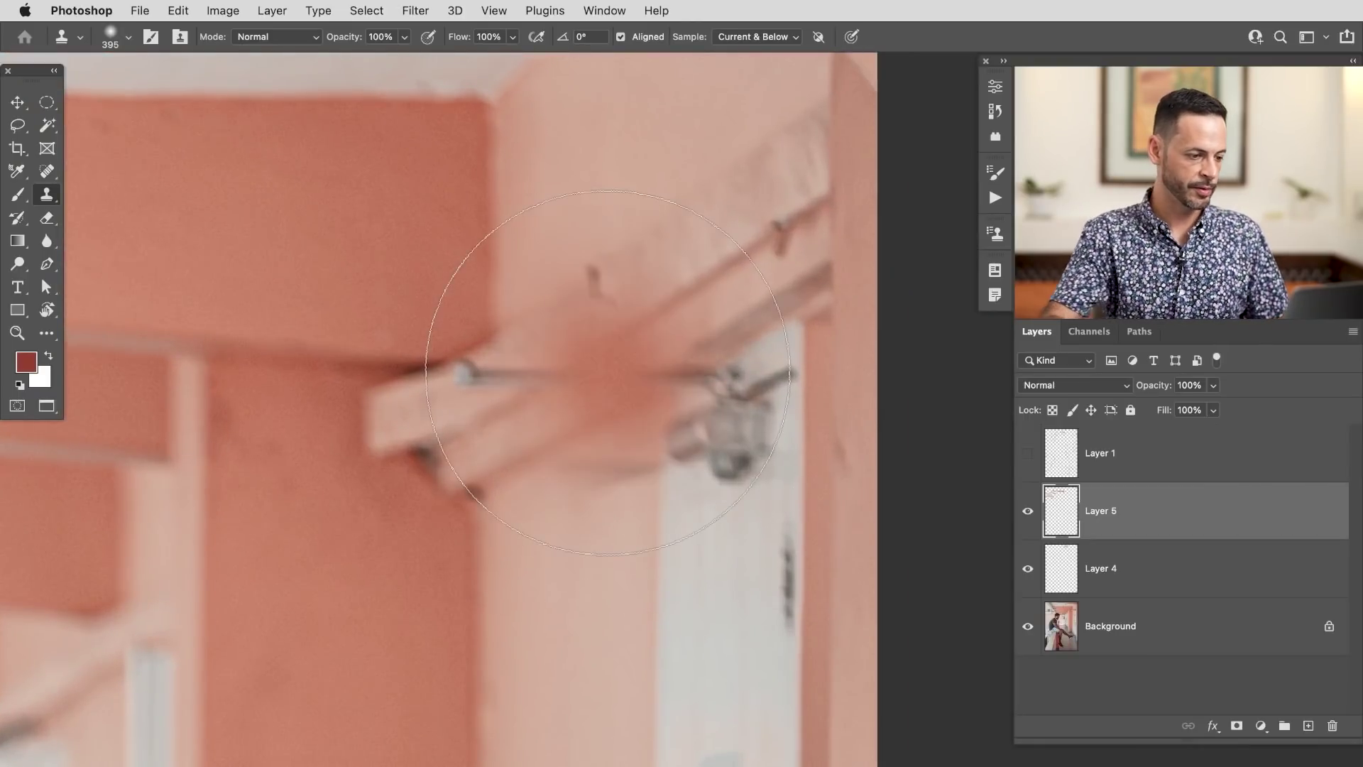
pyautogui.press('super+z')
pyautogui.moveTo(624, 320); pyautogui.dragTo(483, 355)
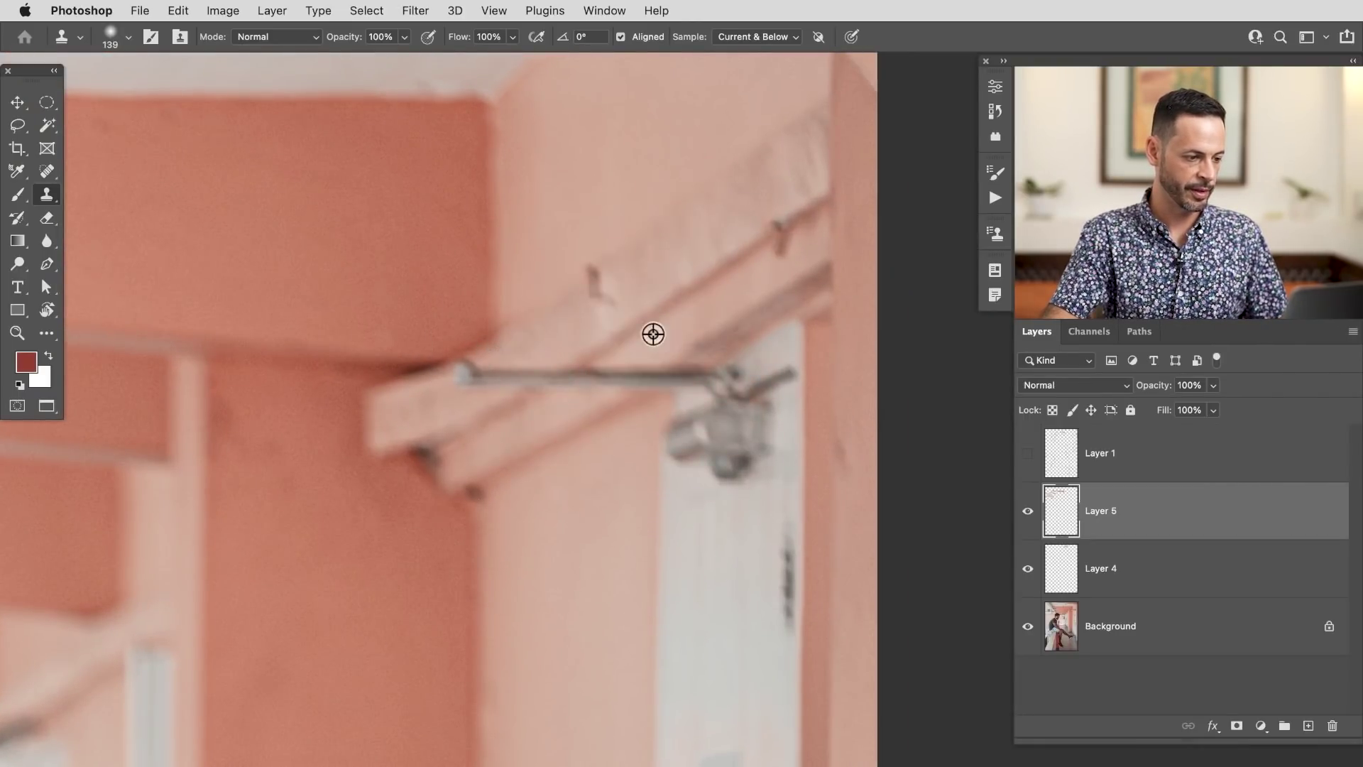
pyautogui.keyDown('alt'); pyautogui.click(642, 326); pyautogui.keyUp('alt')
pyautogui.click(553, 382)
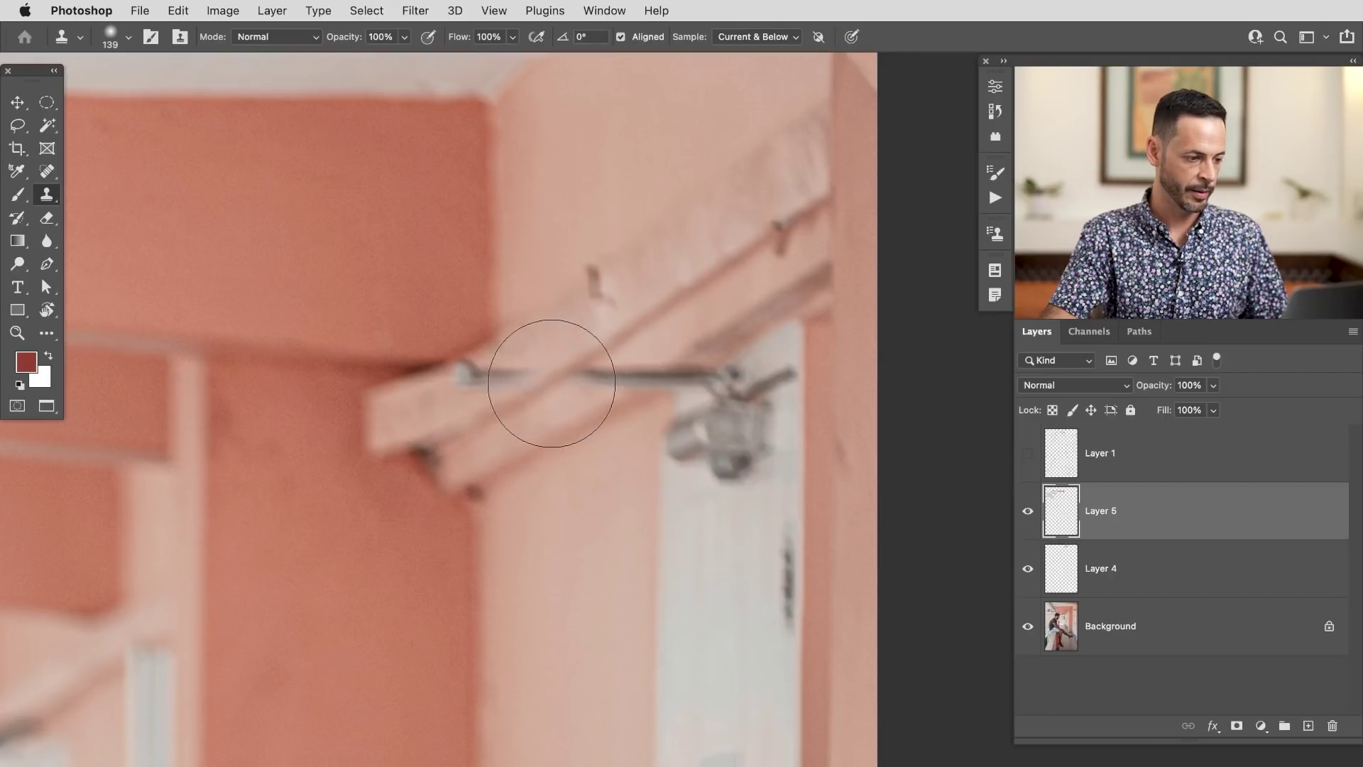
pyautogui.moveTo(553, 381)
pyautogui.mouseDown()
pyautogui.moveTo(654, 365)
pyautogui.moveTo(532, 395)
pyautogui.mouseUp()
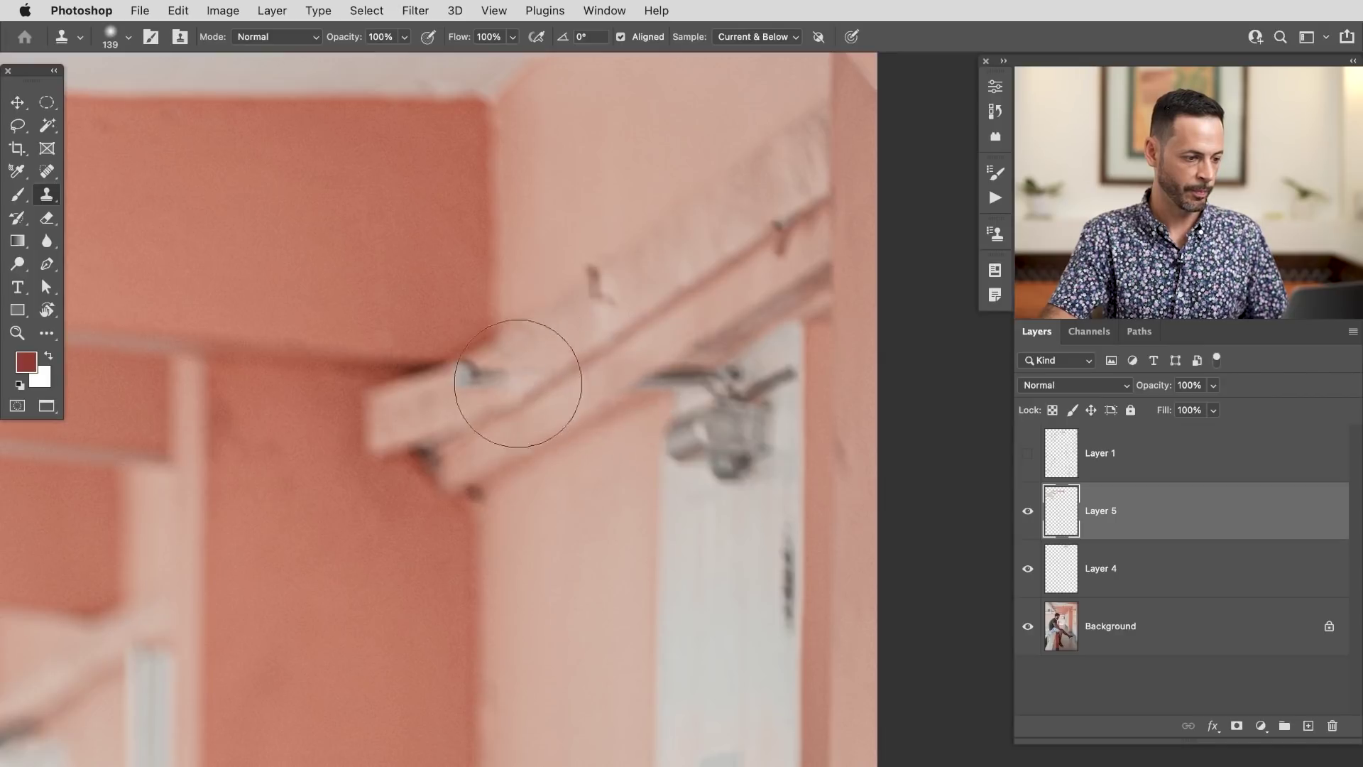
pyautogui.keyDown('alt'); pyautogui.click(550, 349); pyautogui.keyUp('alt')
pyautogui.moveTo(490, 389)
pyautogui.mouseDown()
pyautogui.moveTo(523, 378)
pyautogui.moveTo(520, 367)
pyautogui.moveTo(447, 385)
pyautogui.moveTo(578, 352)
pyautogui.mouseUp()
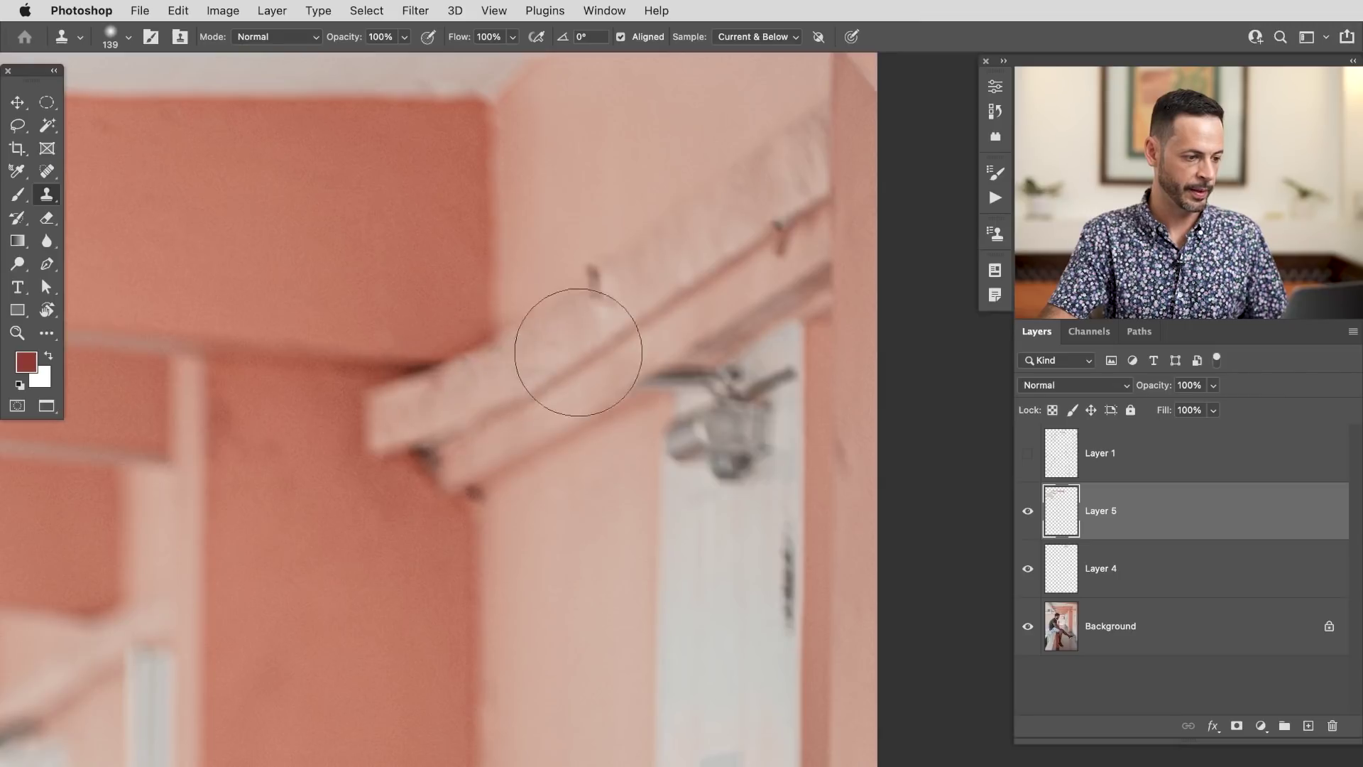
# Clone clean parts of the slanted trim over the two nails sticking out of it
pyautogui.keyDown('alt'); pyautogui.click(637, 245); pyautogui.keyUp('alt')
pyautogui.moveTo(586, 285)
pyautogui.mouseDown()
pyautogui.moveTo(573, 324)
pyautogui.moveTo(604, 300)
pyautogui.mouseUp()
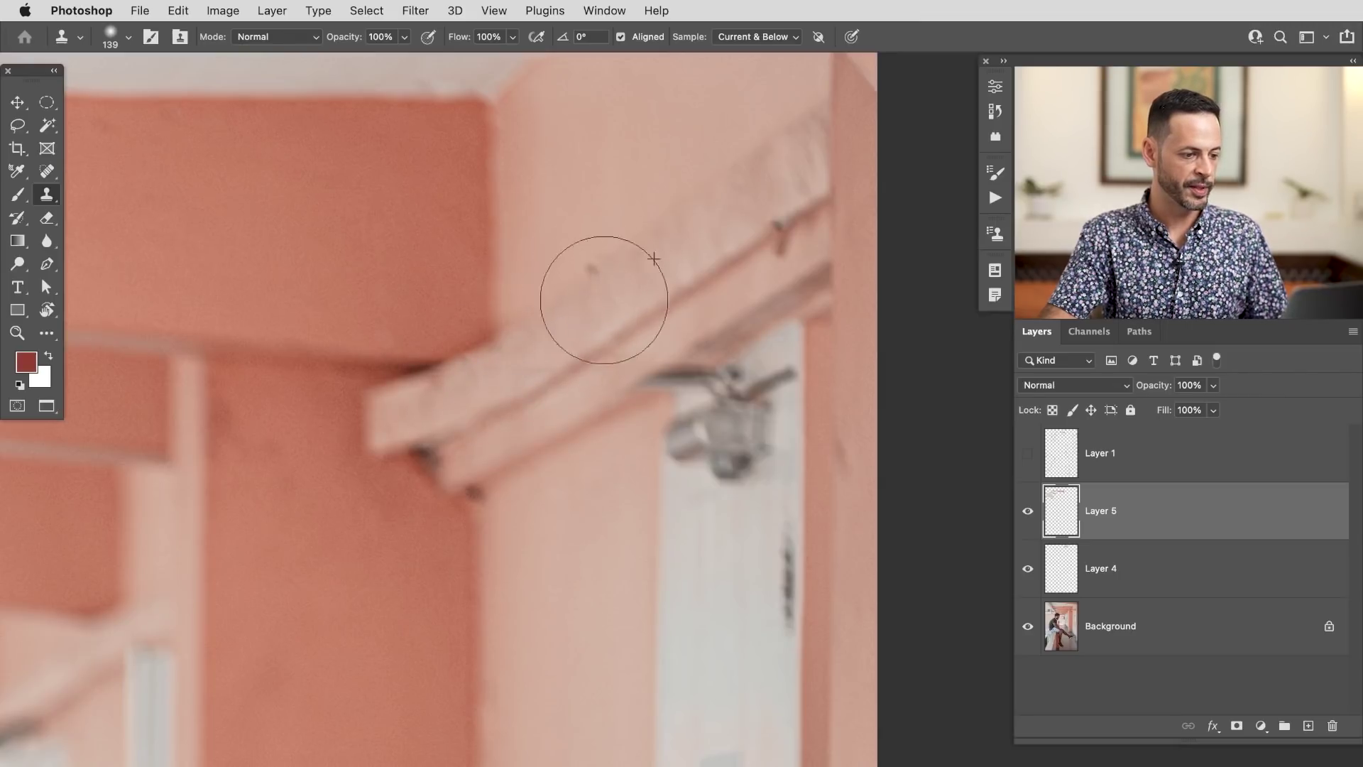
pyautogui.keyDown('alt'); pyautogui.click(715, 272); pyautogui.keyUp('alt')
pyautogui.click(771, 236)
pyautogui.moveTo(773, 234); pyautogui.dragTo(774, 248)
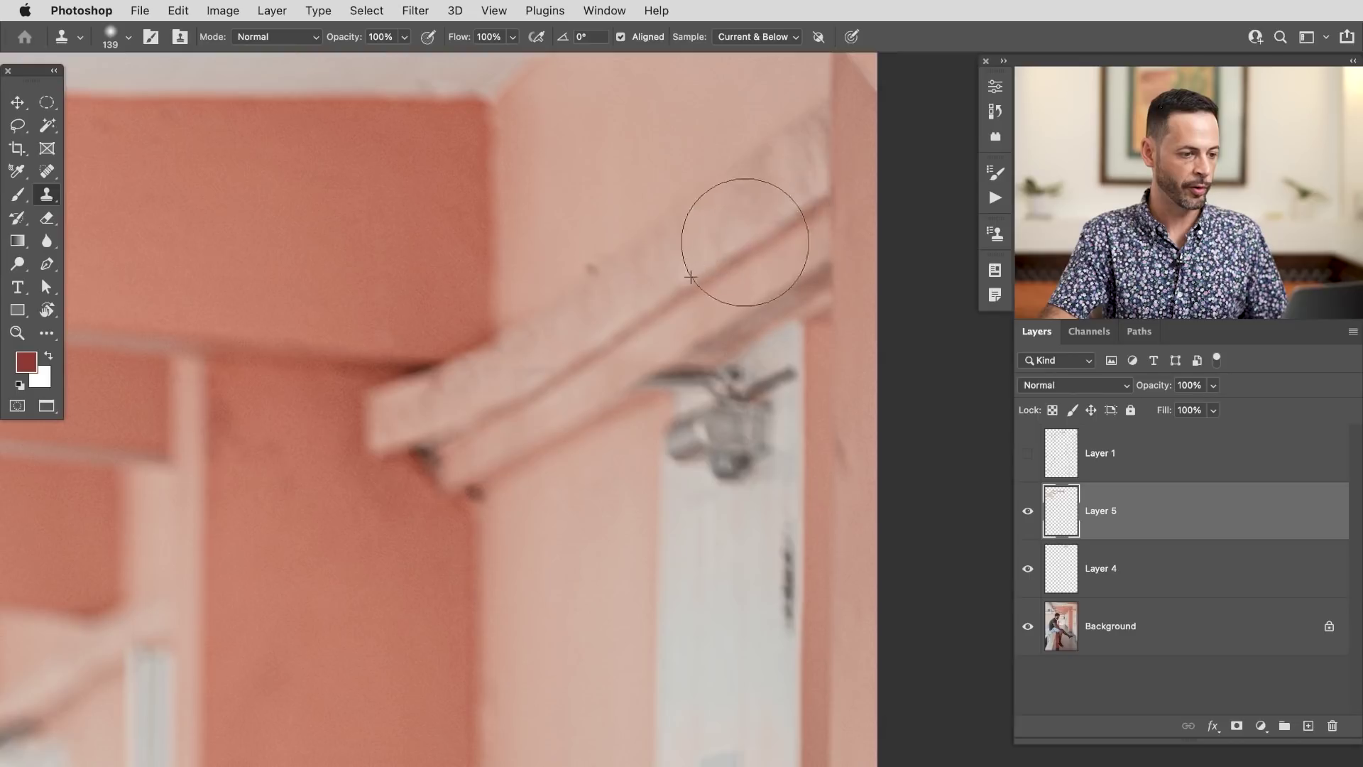
pyautogui.keyDown('alt'); pyautogui.click(638, 234); pyautogui.keyUp('alt')
pyautogui.click(588, 268)
pyautogui.moveTo(585, 270); pyautogui.dragTo(586, 260)
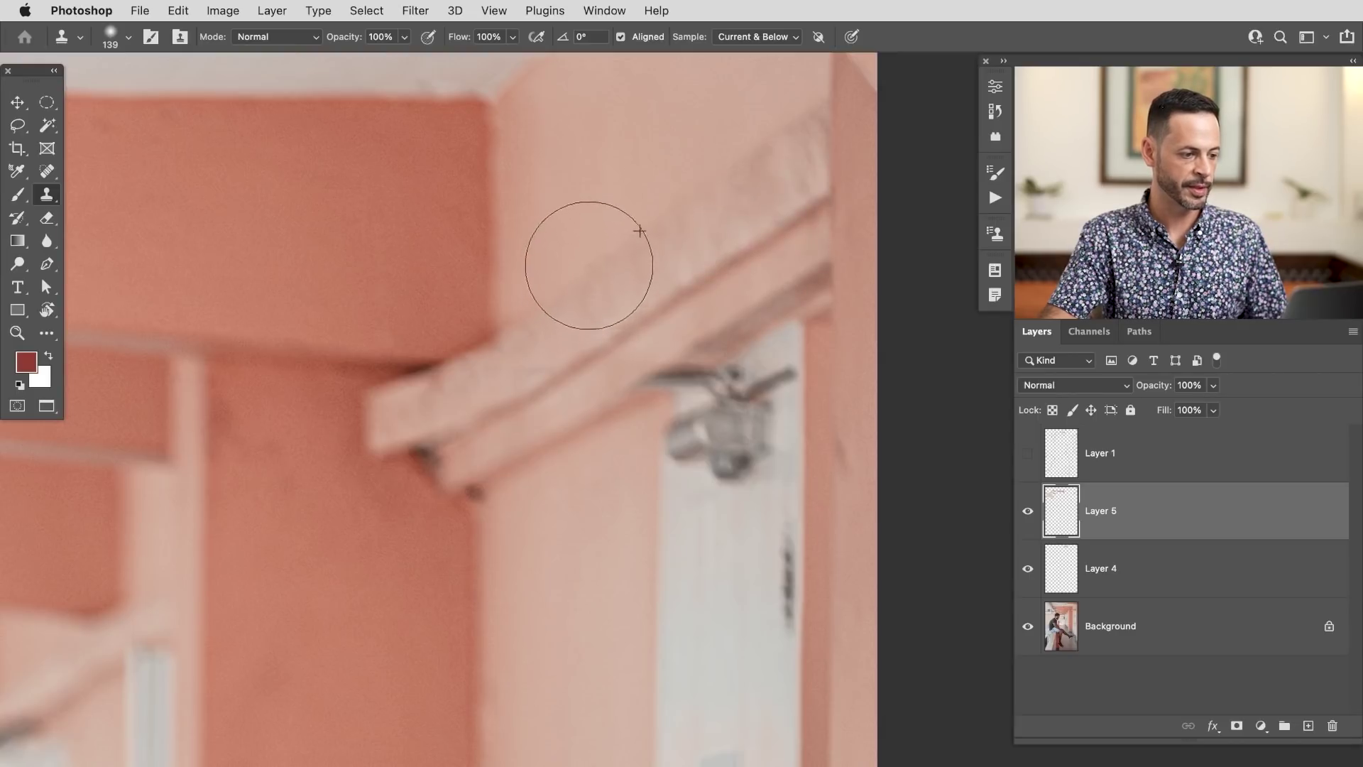
# Clone out the dark spot beneath the trim's end and the arm remnant along the trim's lower edge
pyautogui.keyDown('alt'); pyautogui.click(475, 573); pyautogui.keyUp('alt')
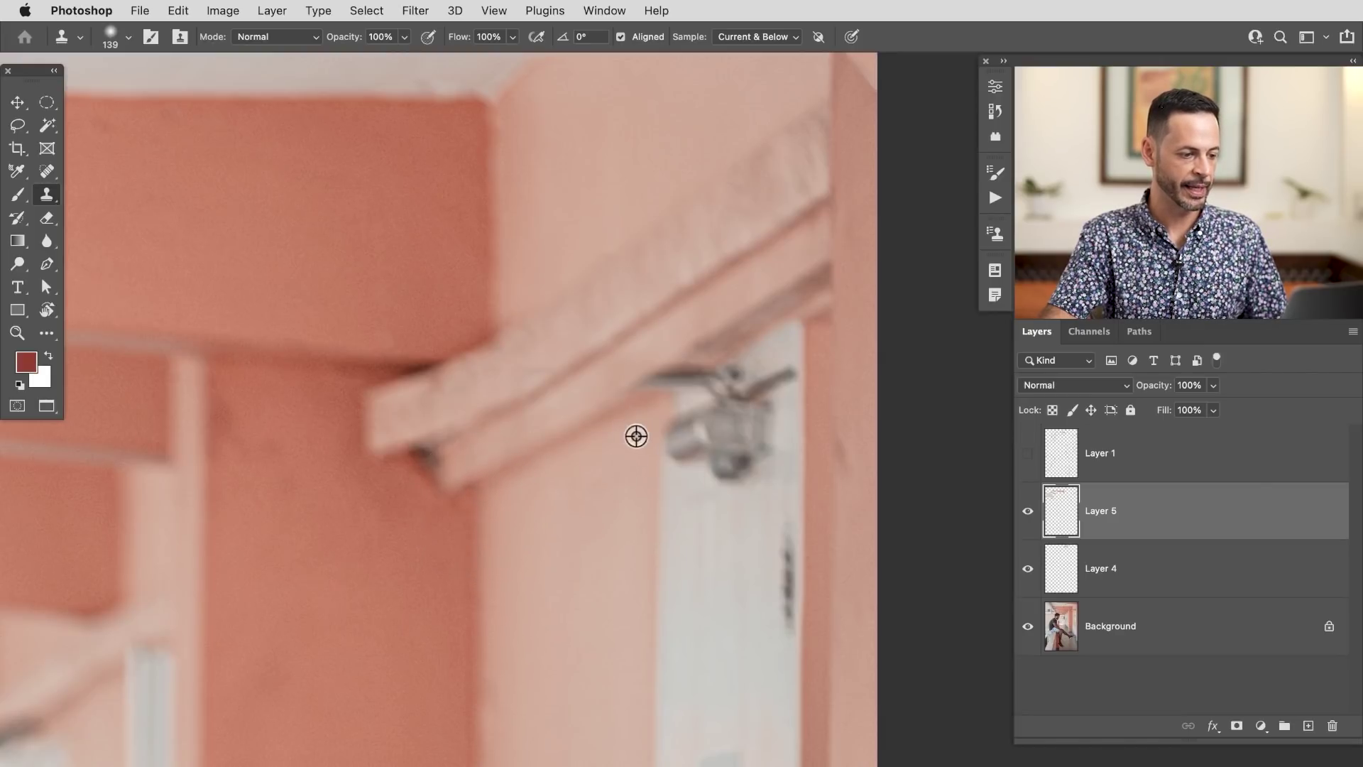
pyautogui.moveTo(645, 387)
pyautogui.mouseDown()
pyautogui.moveTo(609, 402)
pyautogui.moveTo(672, 378)
pyautogui.mouseUp()
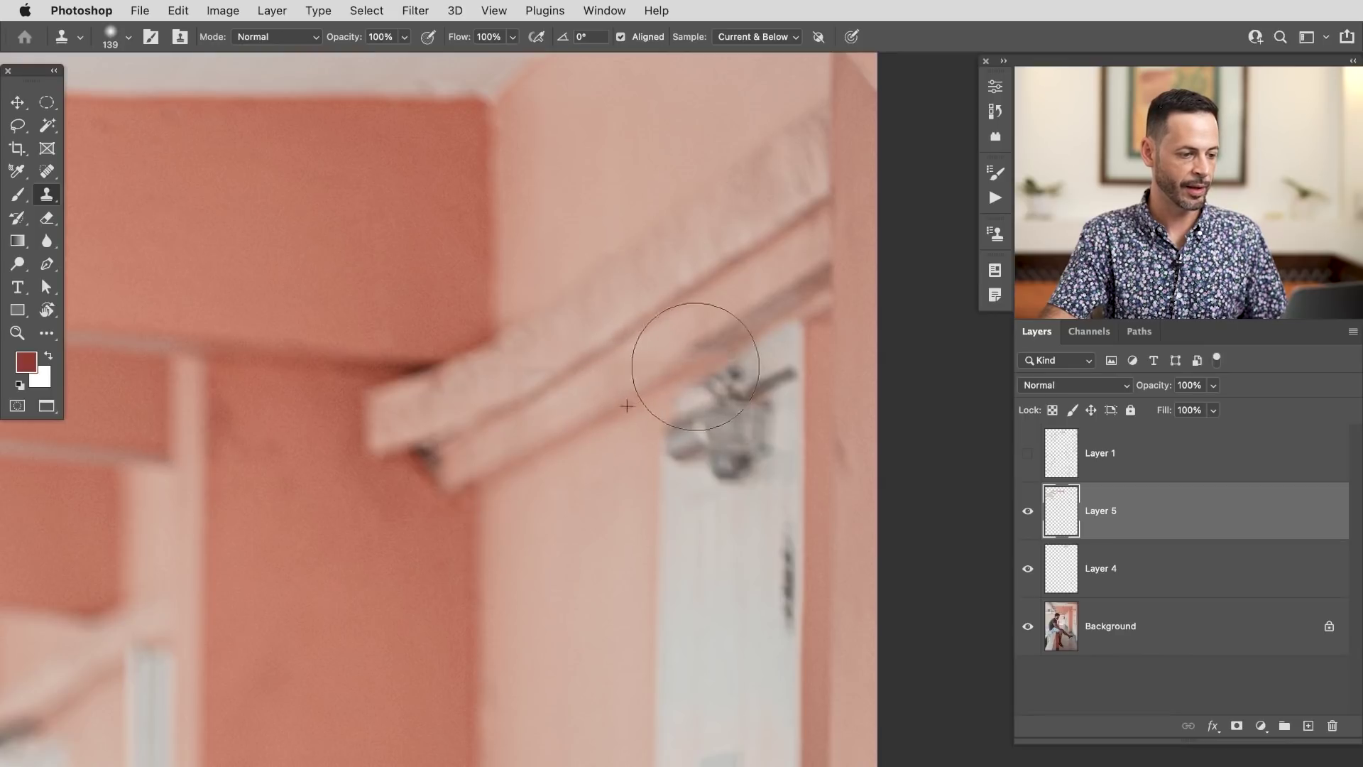
# Clone clean parts of the white door over the door closer's metal body, starting with a 76 px Clone Stamp brush
pyautogui.moveTo(770, 571)
pyautogui.mouseDown()
pyautogui.moveTo(747, 582)
pyautogui.moveTo(781, 523)
pyautogui.mouseUp()
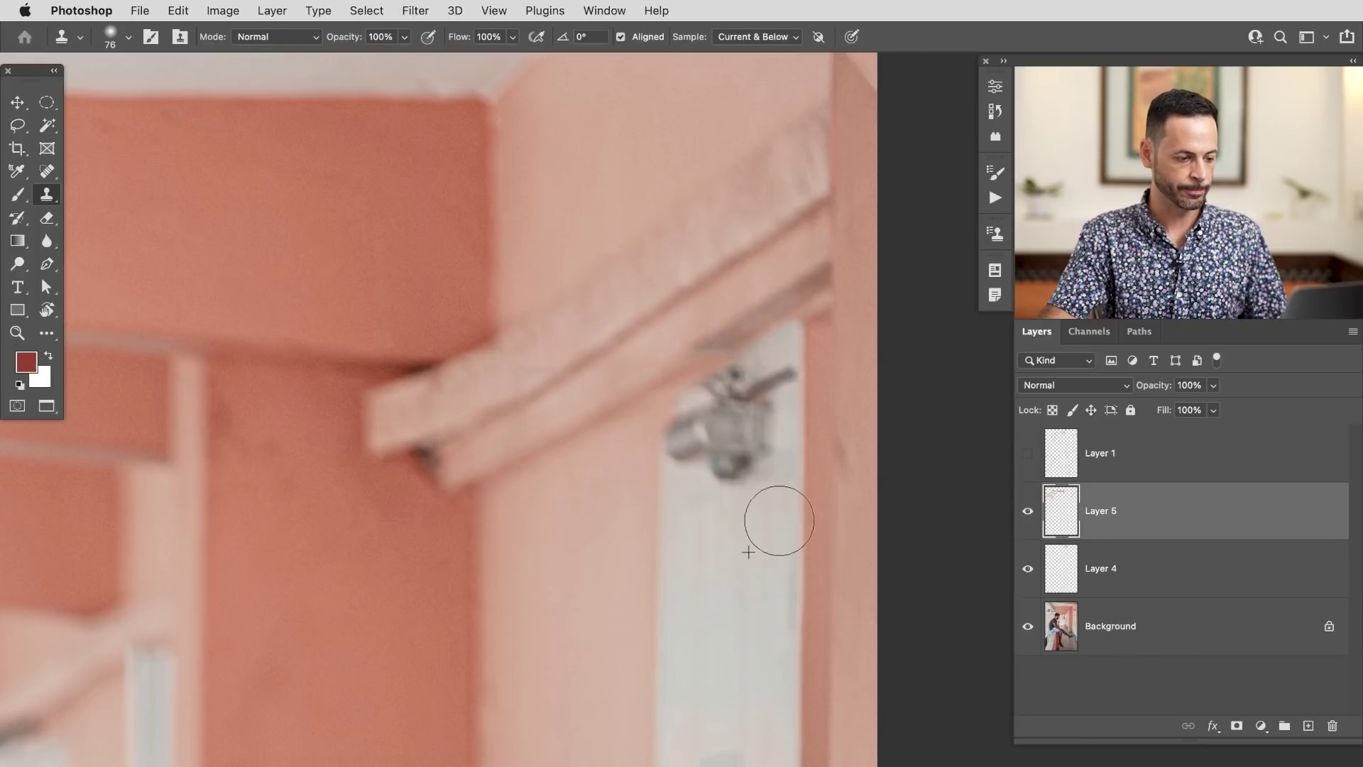
pyautogui.keyDown('alt'); pyautogui.click(766, 607); pyautogui.keyUp('alt')
pyautogui.moveTo(747, 433)
pyautogui.mouseDown()
pyautogui.moveTo(750, 390)
pyautogui.moveTo(766, 407)
pyautogui.moveTo(796, 365)
pyautogui.moveTo(769, 398)
pyautogui.mouseUp()
pyautogui.keyDown('alt'); pyautogui.click(791, 556); pyautogui.keyUp('alt')
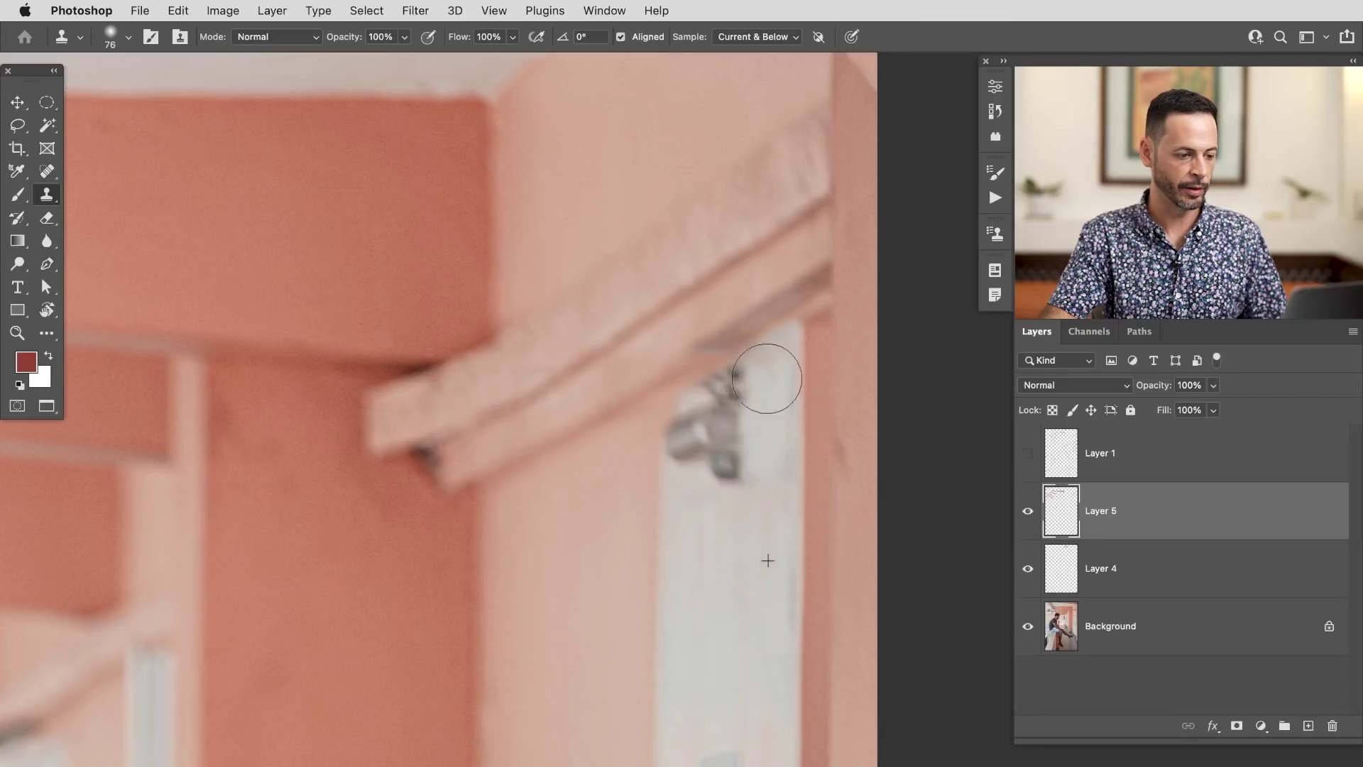
pyautogui.moveTo(717, 540); pyautogui.dragTo(746, 539)
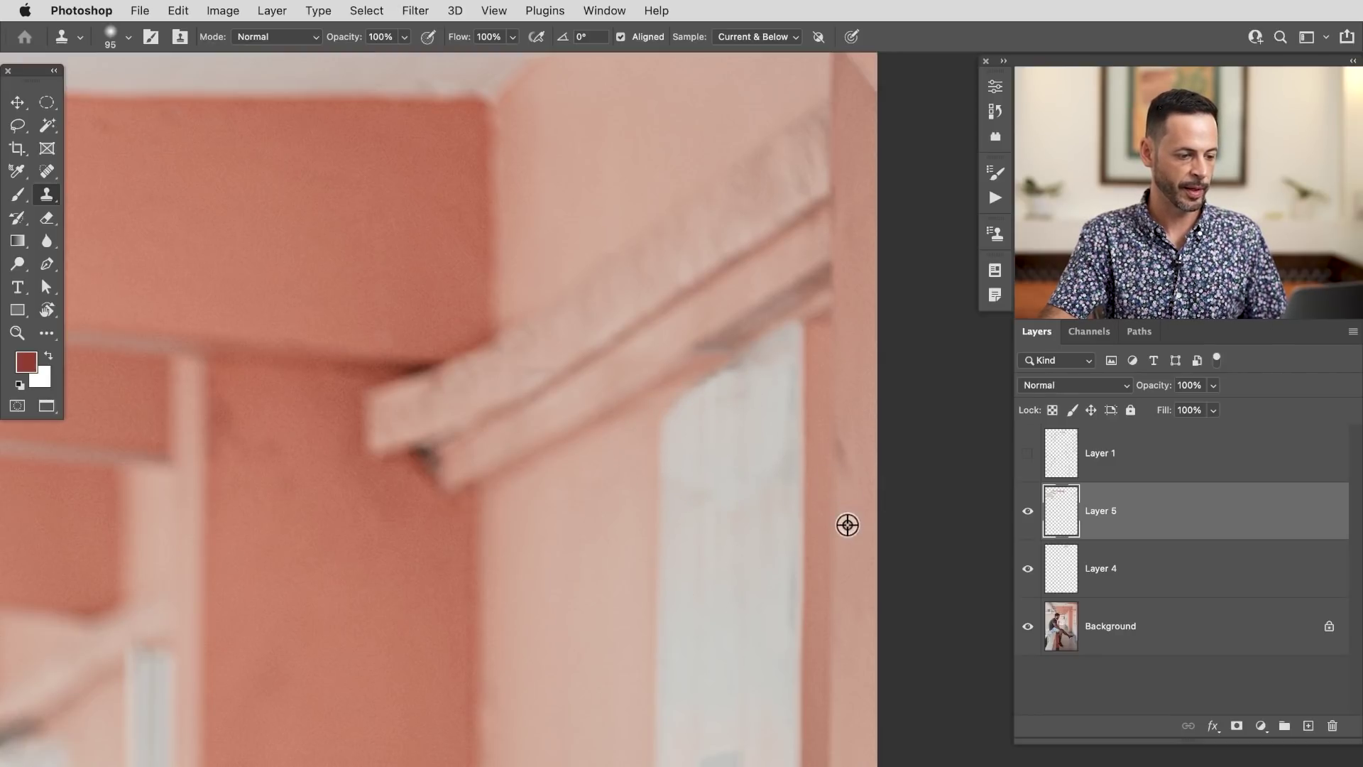
# Remove the stickers from the white door with the Spot Healing Brush at 145 px
pyautogui.moveTo(852, 493)
pyautogui.mouseDown()
pyautogui.moveTo(761, 578)
pyautogui.moveTo(685, 170)
pyautogui.mouseUp()
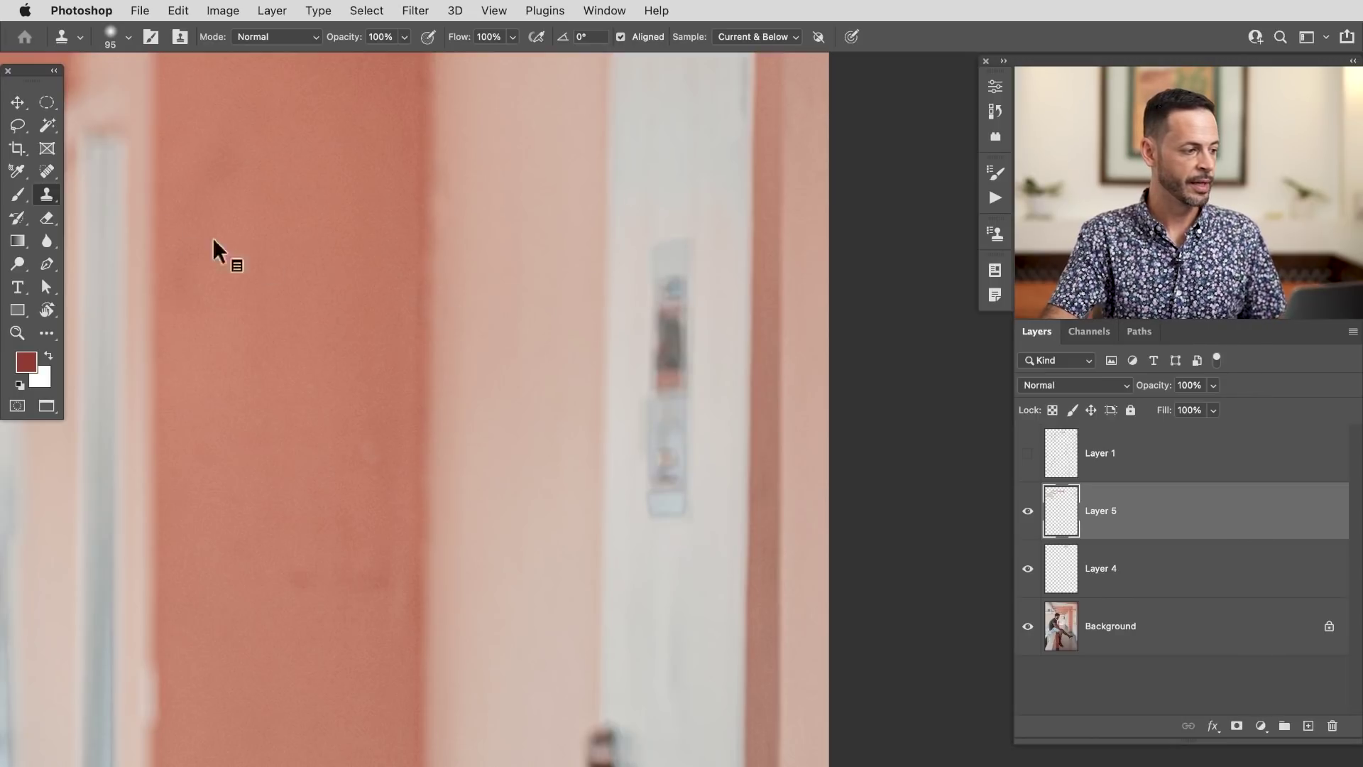
pyautogui.rightClick(47, 170)
pyautogui.click(121, 170)
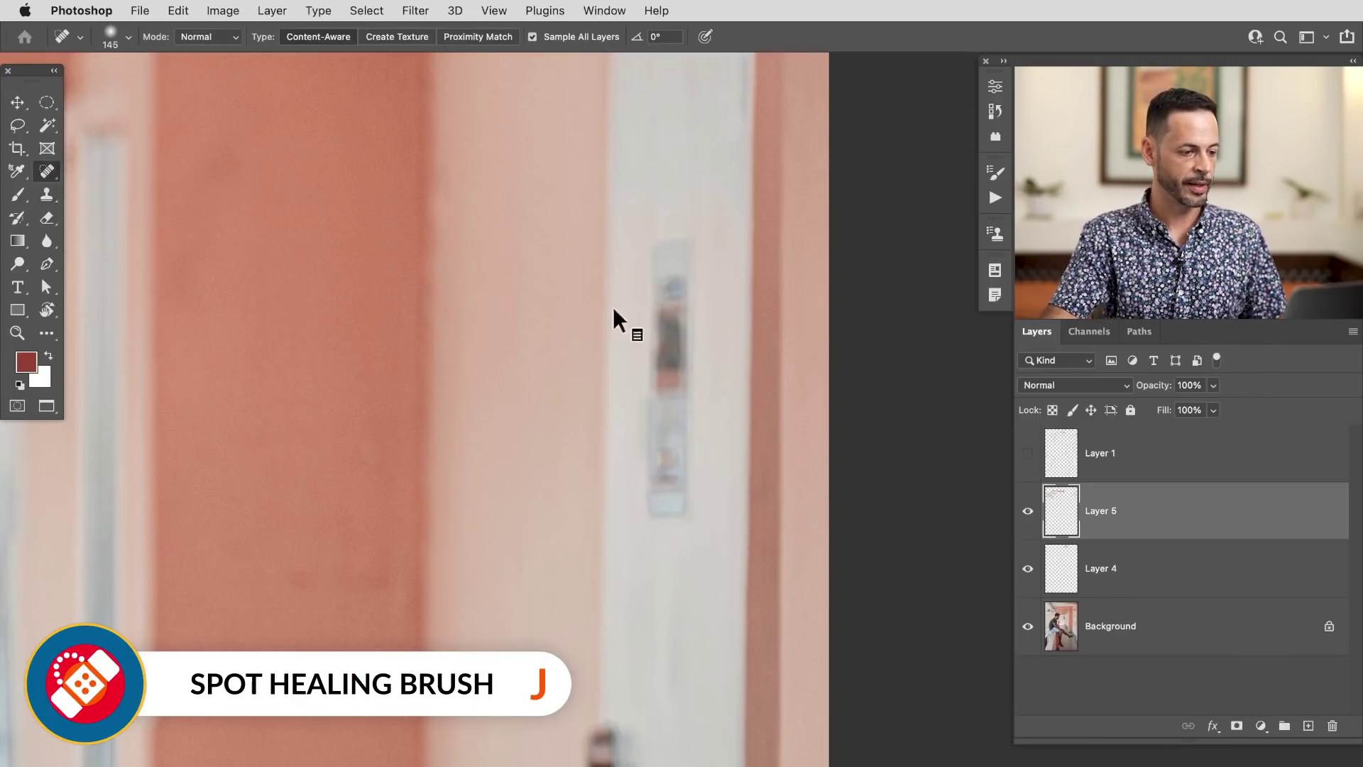
pyautogui.rightClick(658, 332)
pyautogui.click(650, 349)
pyautogui.moveTo(653, 341)
pyautogui.mouseDown()
pyautogui.moveTo(654, 212)
pyautogui.moveTo(668, 351)
pyautogui.moveTo(660, 523)
pyautogui.moveTo(693, 497)
pyautogui.mouseUp()
pyautogui.moveTo(681, 398); pyautogui.dragTo(683, 516)
# Heal away the door handle and the marks around it on the white door and the adjoining pink frame
pyautogui.moveTo(656, 688)
pyautogui.mouseDown()
pyautogui.moveTo(667, 403)
pyautogui.moveTo(649, 417)
pyautogui.mouseUp()
pyautogui.click(614, 514)
pyautogui.moveTo(682, 633); pyautogui.dragTo(709, 429)
pyautogui.moveTo(567, 454)
pyautogui.mouseDown()
pyautogui.moveTo(572, 471)
pyautogui.moveTo(632, 394)
pyautogui.moveTo(624, 447)
pyautogui.mouseUp()
pyautogui.moveTo(591, 389); pyautogui.dragTo(572, 430)
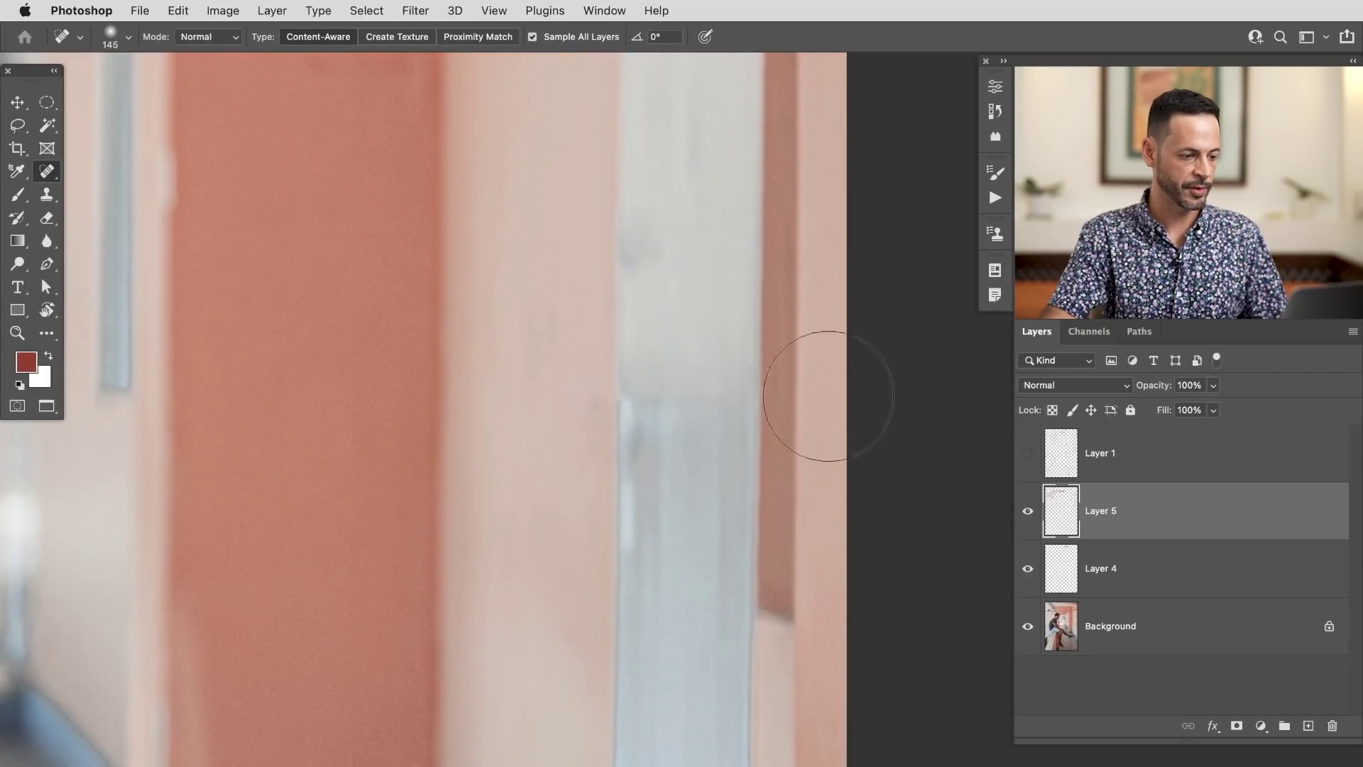
# Rebuild the smudged door edge where the handle was with a 95 px Clone Stamp brush
pyautogui.press('s')
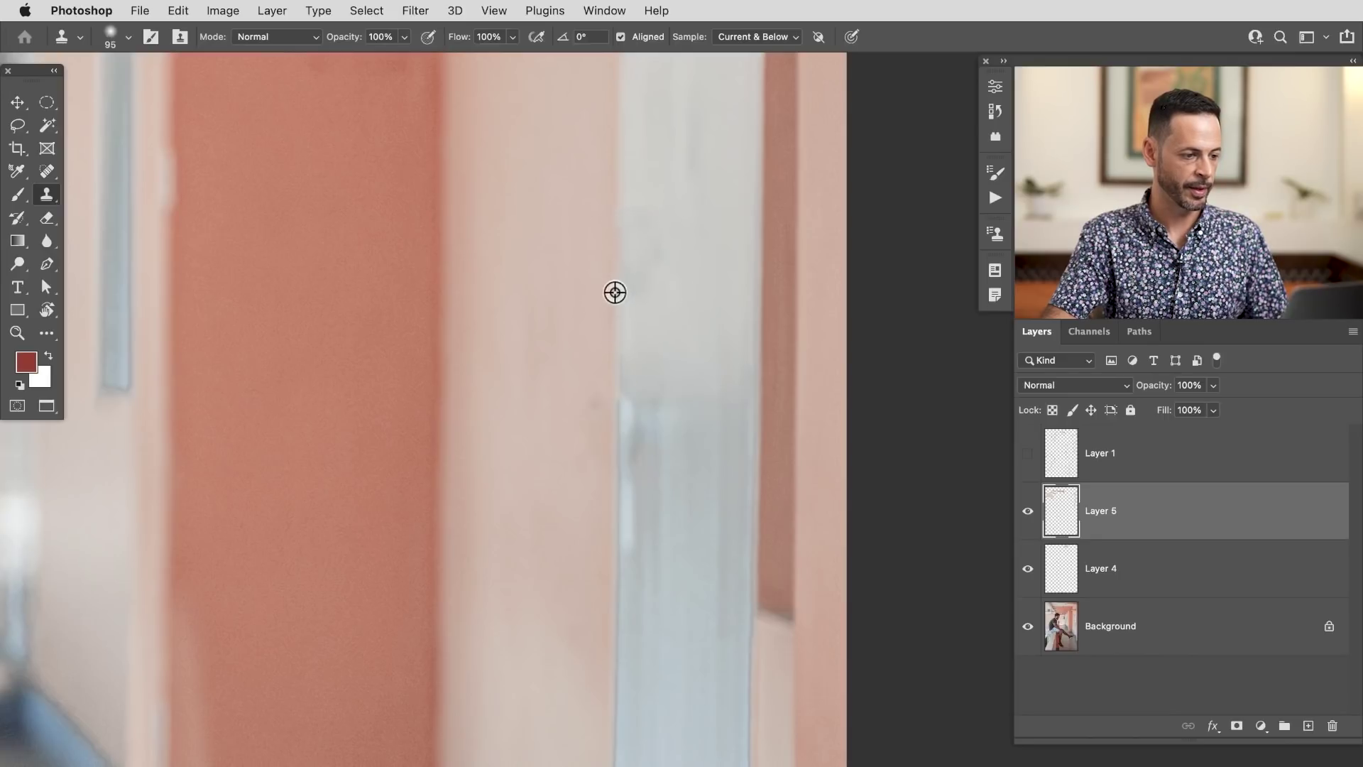
pyautogui.click(627, 432)
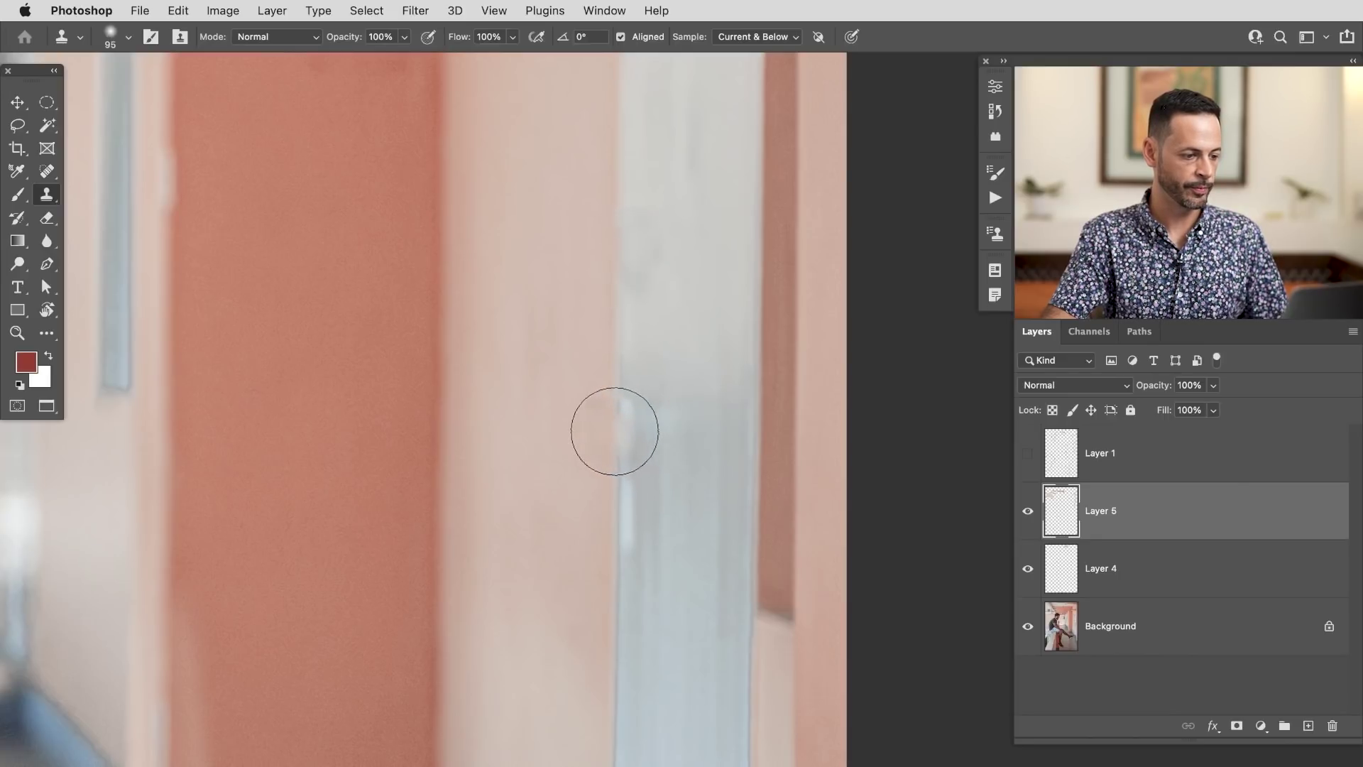
pyautogui.moveTo(615, 430); pyautogui.dragTo(629, 471)
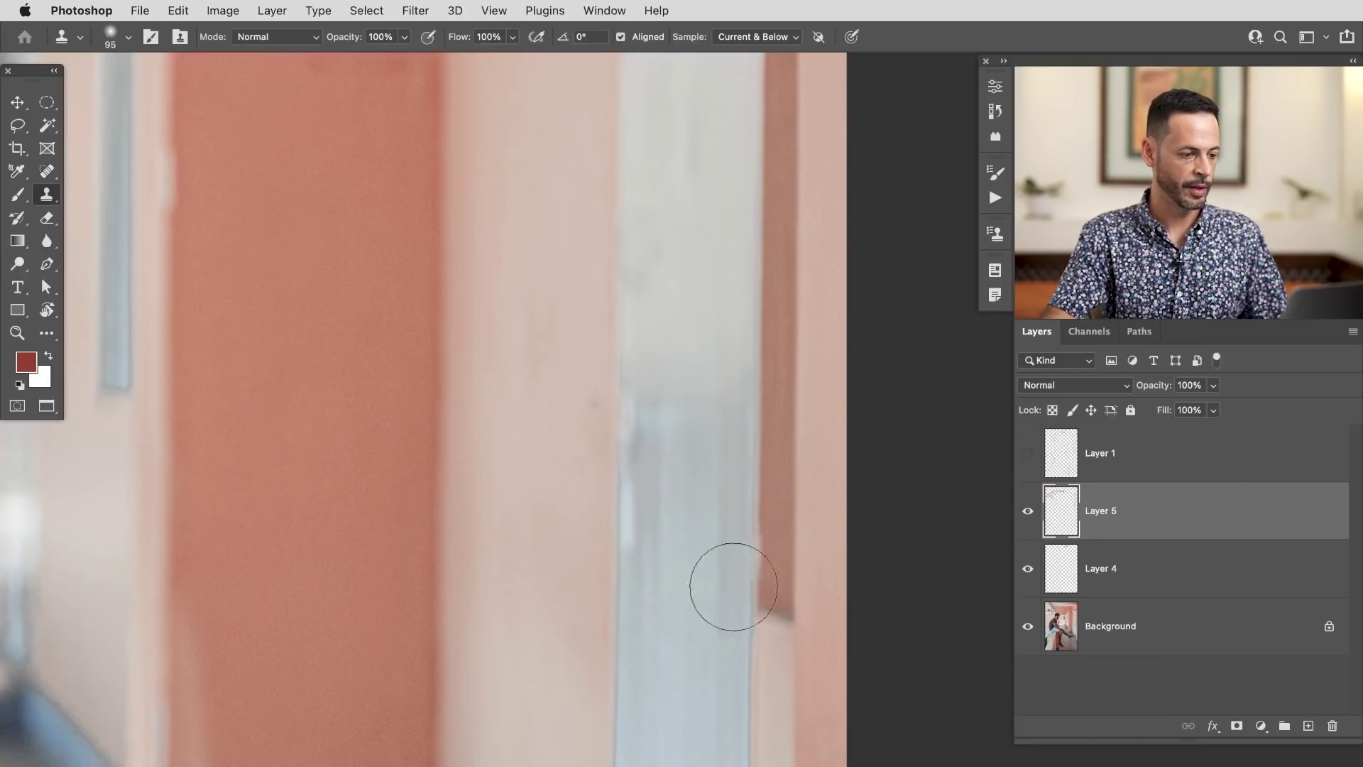
pyautogui.moveTo(732, 665); pyautogui.dragTo(855, 367)
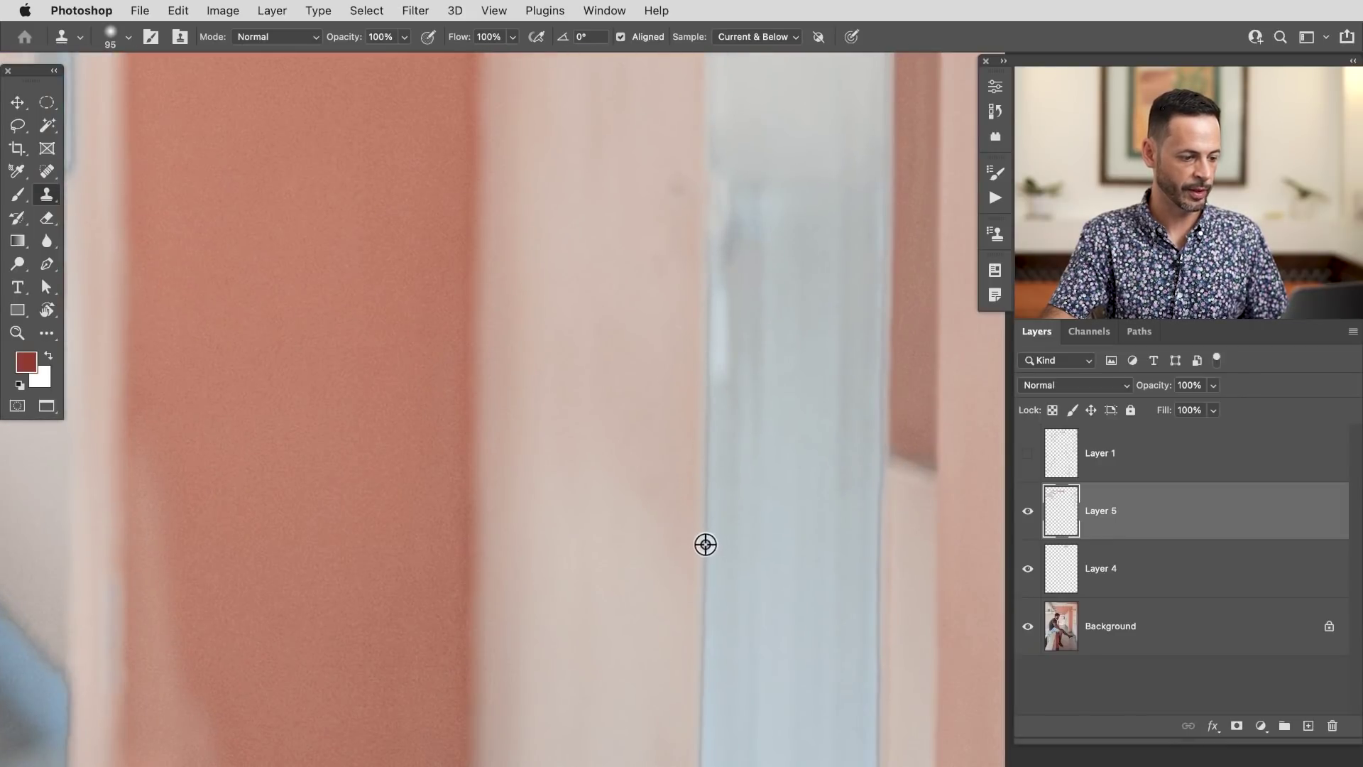
pyautogui.moveTo(711, 339)
pyautogui.mouseDown()
pyautogui.moveTo(703, 395)
pyautogui.moveTo(703, 249)
pyautogui.moveTo(731, 262)
pyautogui.moveTo(734, 319)
pyautogui.mouseUp()
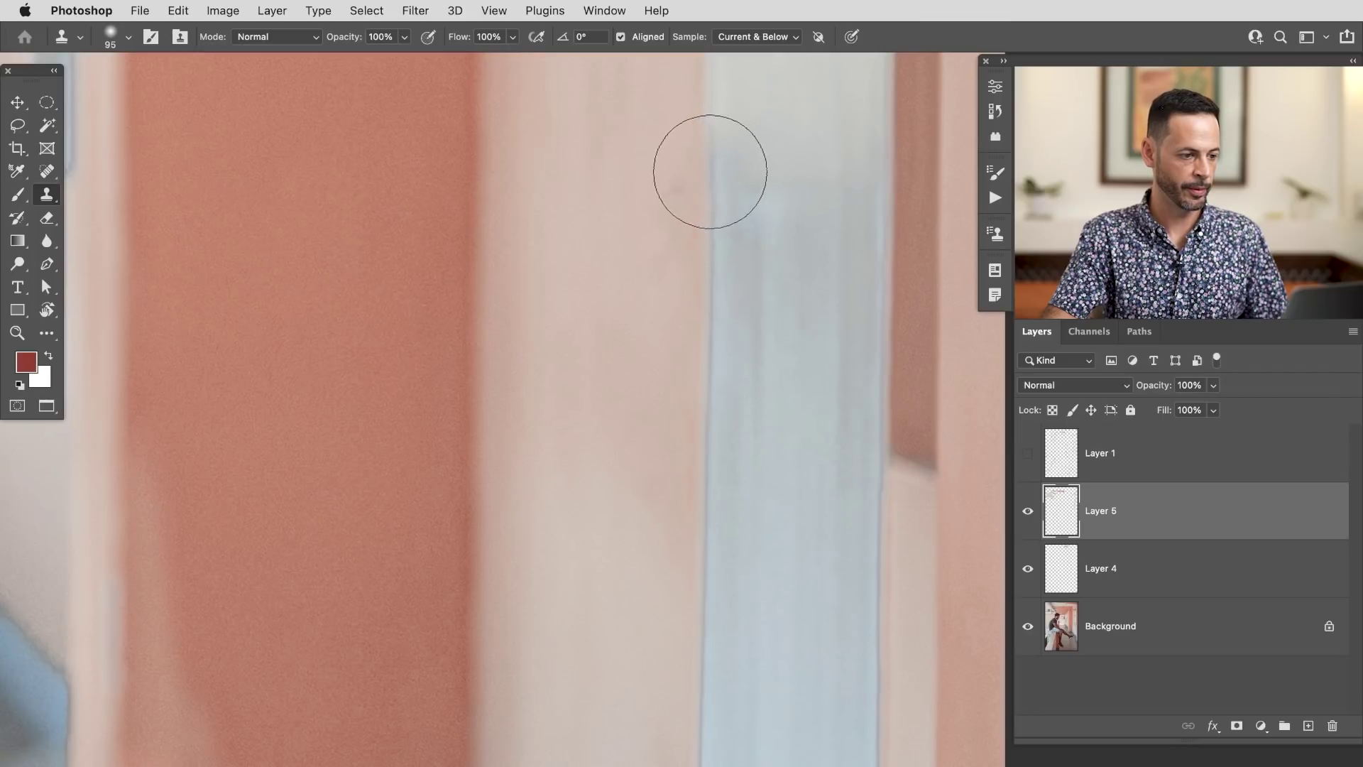
pyautogui.moveTo(711, 178); pyautogui.dragTo(714, 211)
# Clone the blue baseboard and adjacent floor over the end of the pale object lying against the far corridor wall
pyautogui.moveTo(668, 519); pyautogui.dragTo(598, 525)
pyautogui.moveTo(671, 552); pyautogui.dragTo(698, 495)
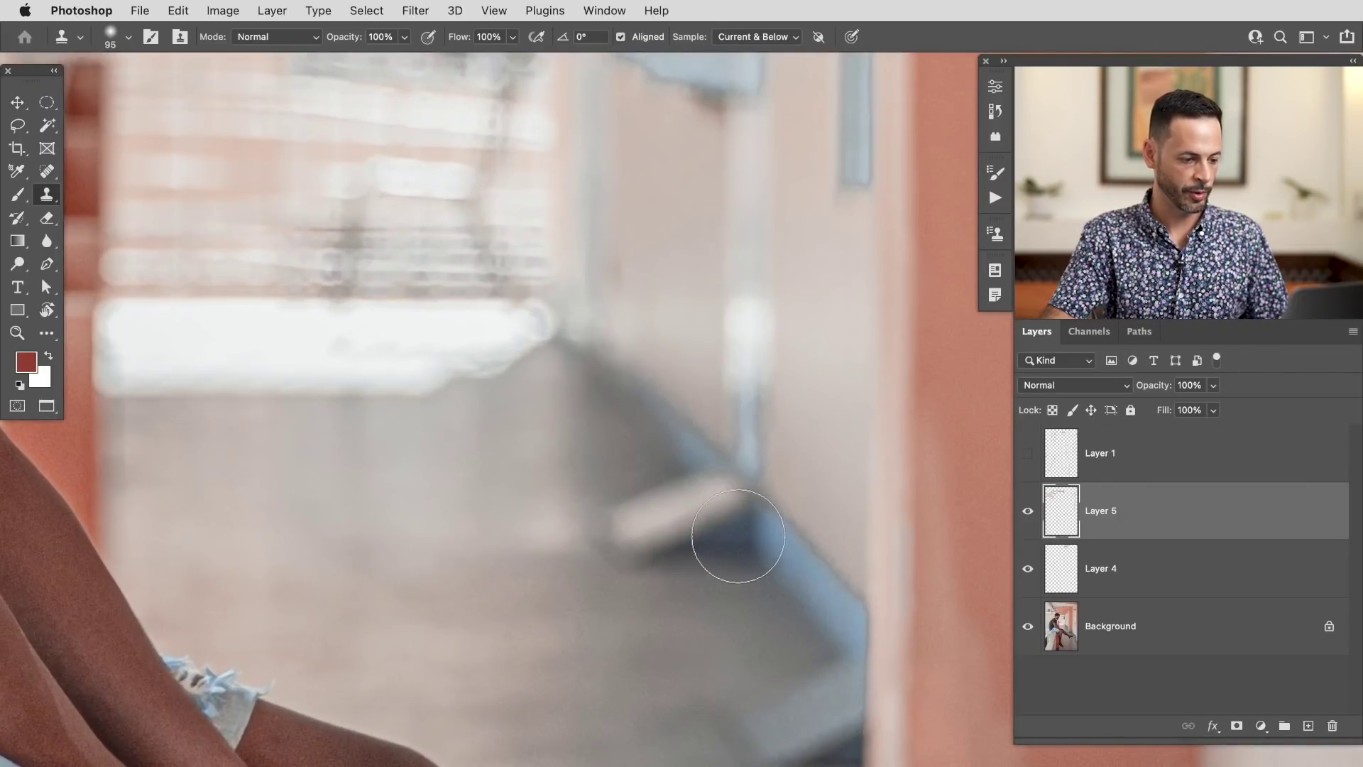
pyautogui.moveTo(752, 550); pyautogui.dragTo(762, 516)
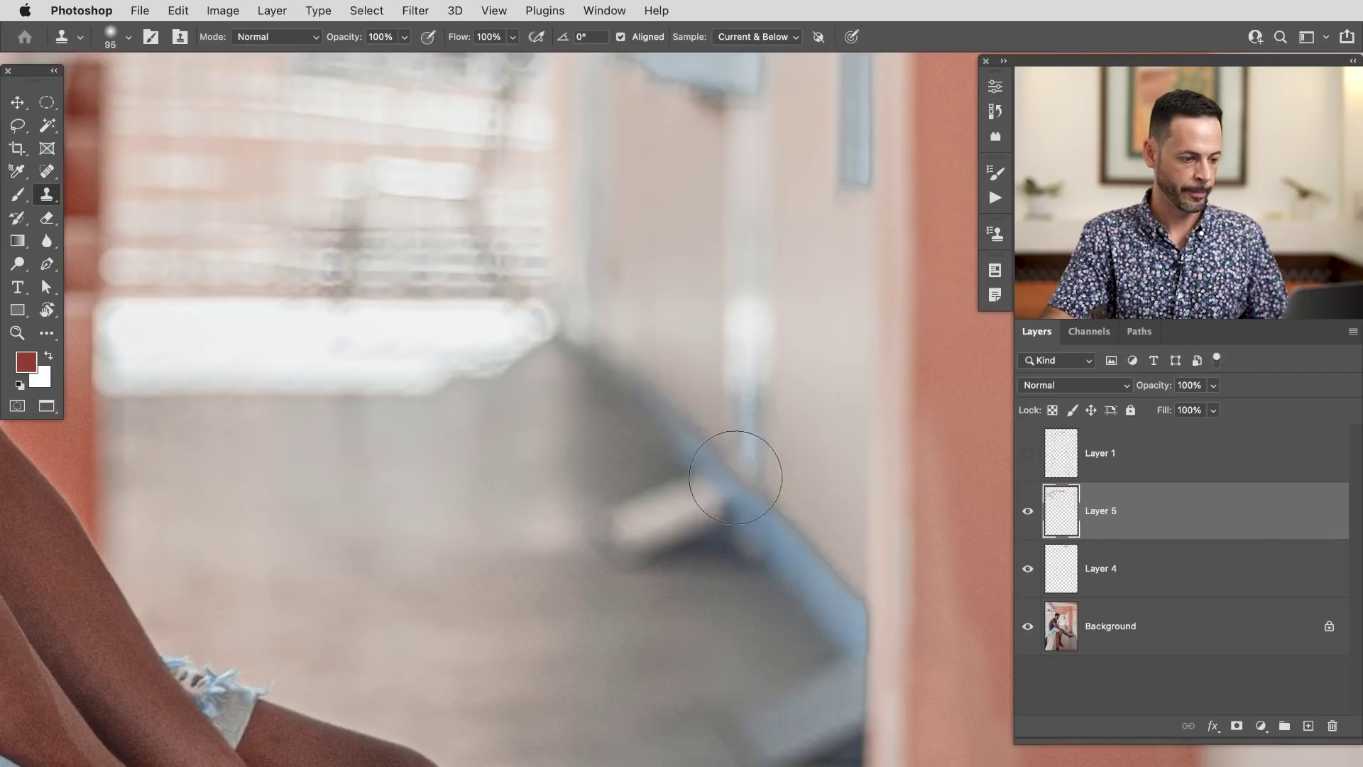
pyautogui.moveTo(743, 509)
pyautogui.mouseDown()
pyautogui.moveTo(743, 532)
pyautogui.moveTo(680, 575)
pyautogui.mouseUp()
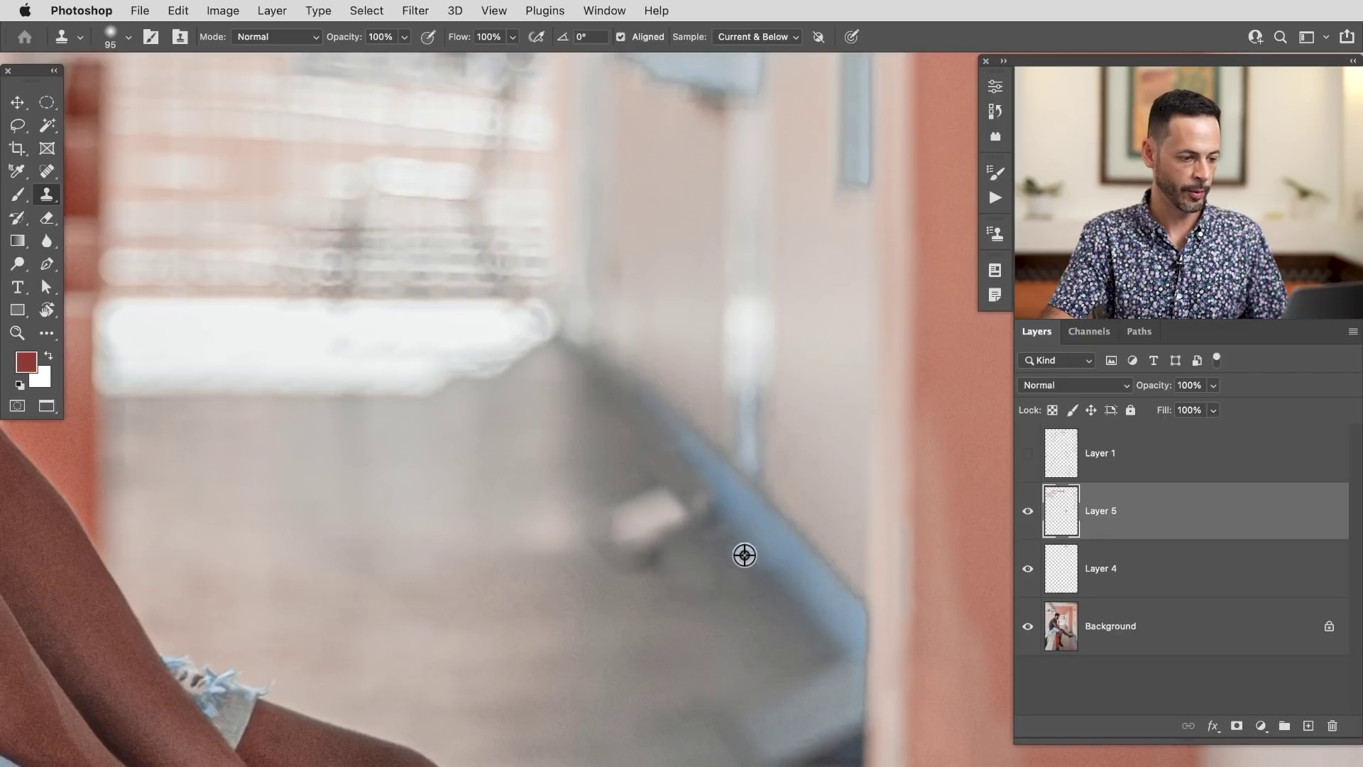
pyautogui.moveTo(678, 568); pyautogui.dragTo(699, 568)
# Clone clean floor over the rest of the pale object beside the baseboard with a 138 px brush
pyautogui.keyDown('alt'); pyautogui.click(671, 615); pyautogui.keyUp('alt')
pyautogui.moveTo(650, 496); pyautogui.dragTo(612, 551)
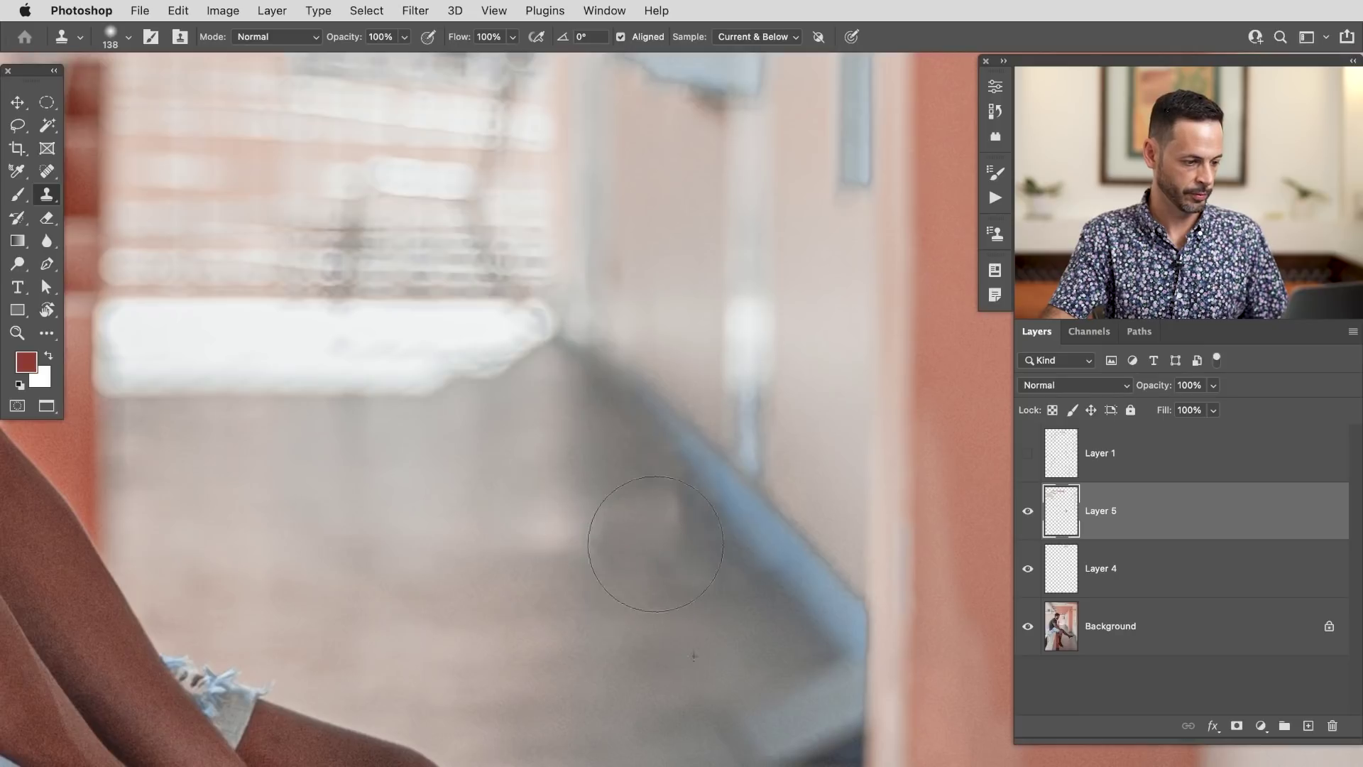
pyautogui.moveTo(668, 507)
pyautogui.mouseDown()
pyautogui.moveTo(689, 511)
pyautogui.moveTo(675, 530)
pyautogui.mouseUp()
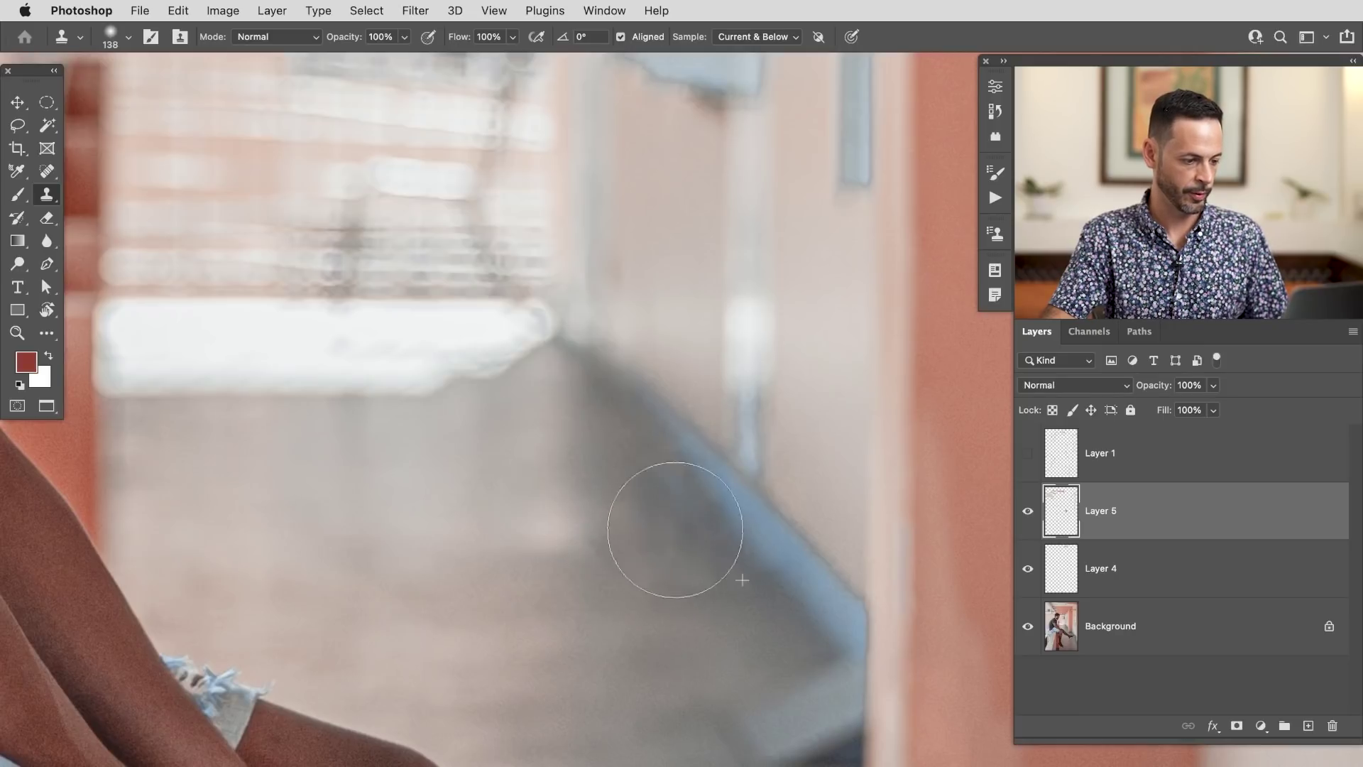
pyautogui.moveTo(654, 476); pyautogui.dragTo(686, 476)
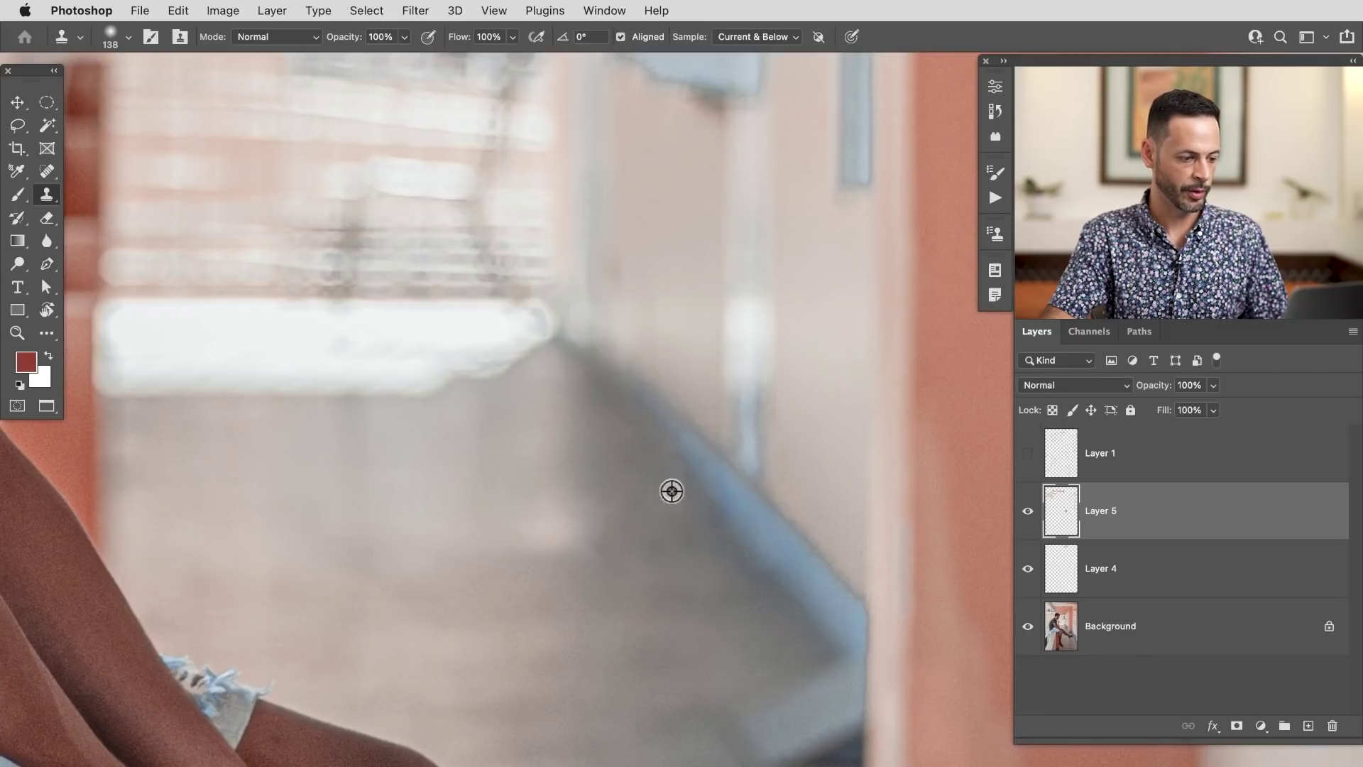
# Clone floor and baseboard over the blue corner piece at the baseboard's near end, undoing the strokes that miss
pyautogui.keyDown('alt'); pyautogui.click(782, 586); pyautogui.keyUp('alt')
pyautogui.click(829, 672)
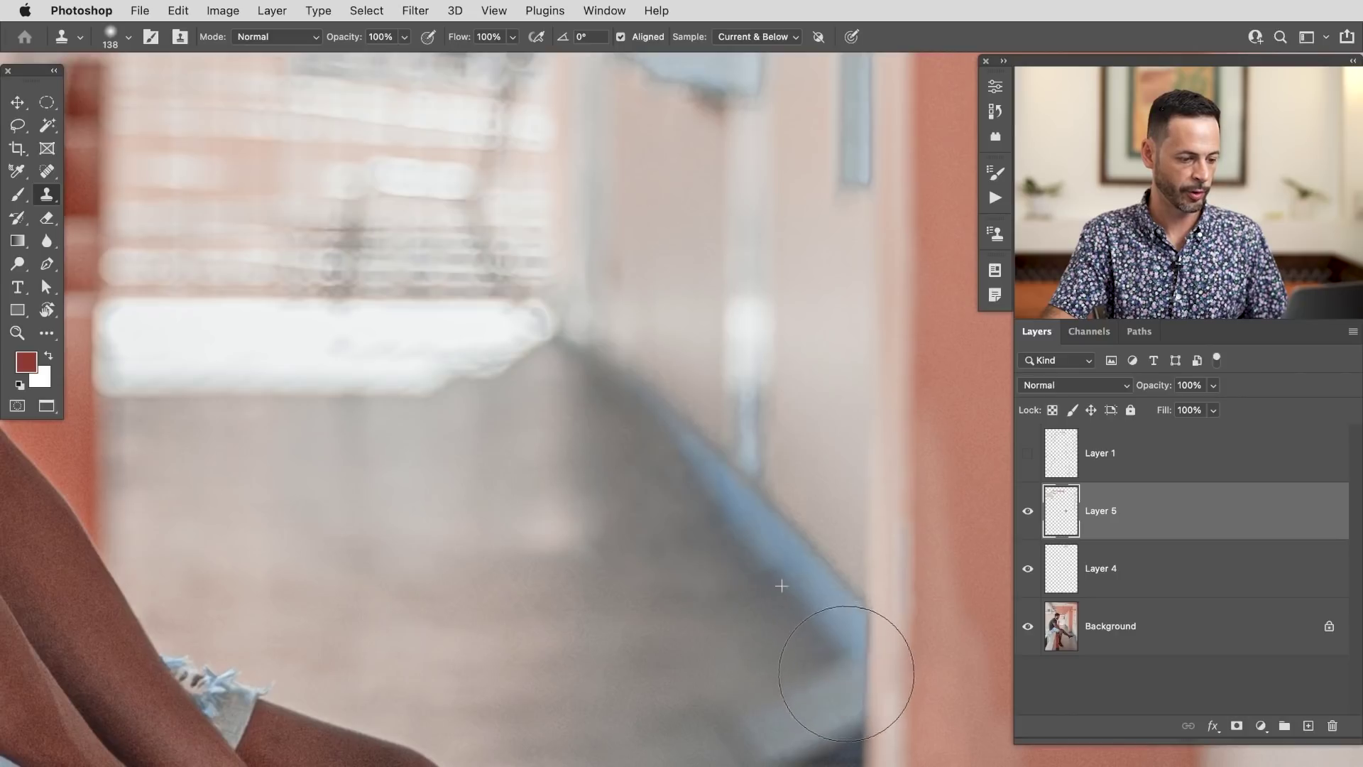
pyautogui.press('super+z')
pyautogui.moveTo(852, 649); pyautogui.dragTo(860, 666)
pyautogui.press('super+z')
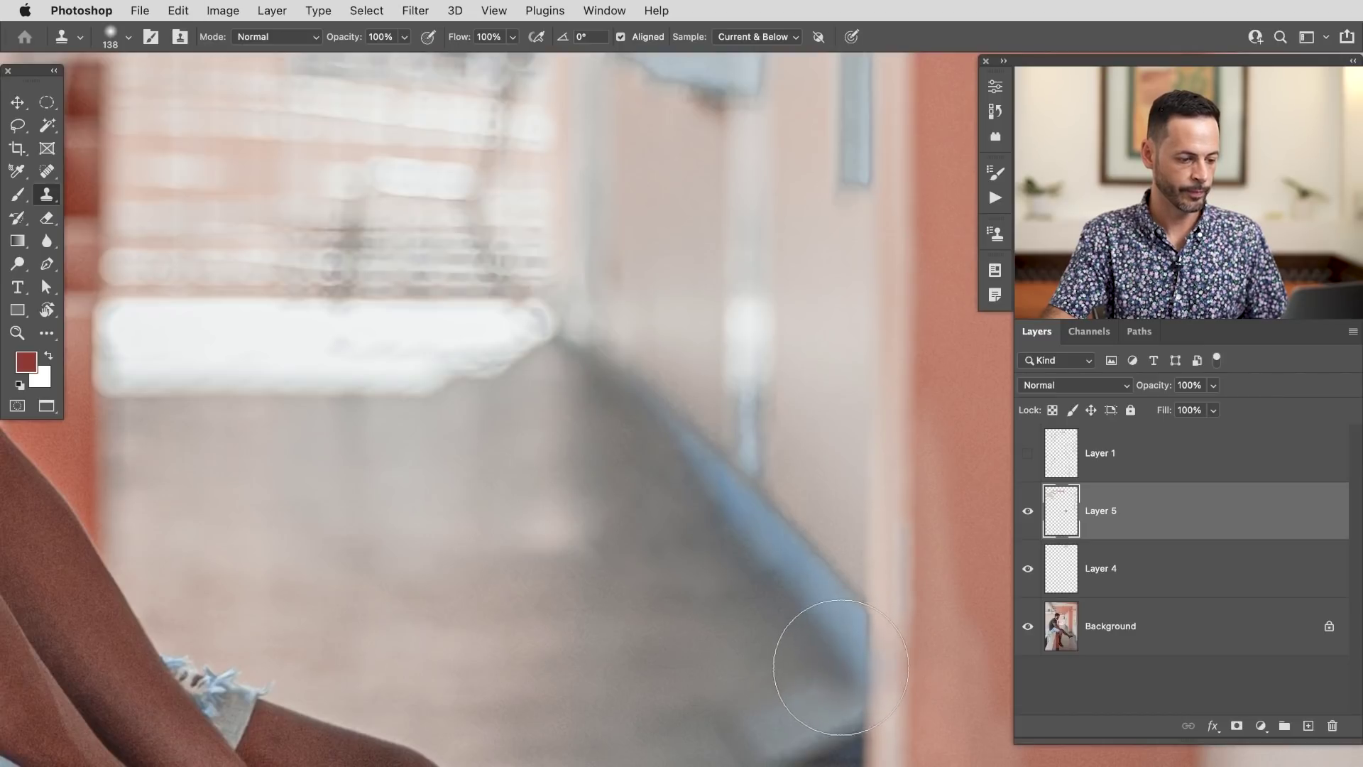
pyautogui.moveTo(852, 673); pyautogui.dragTo(850, 666)
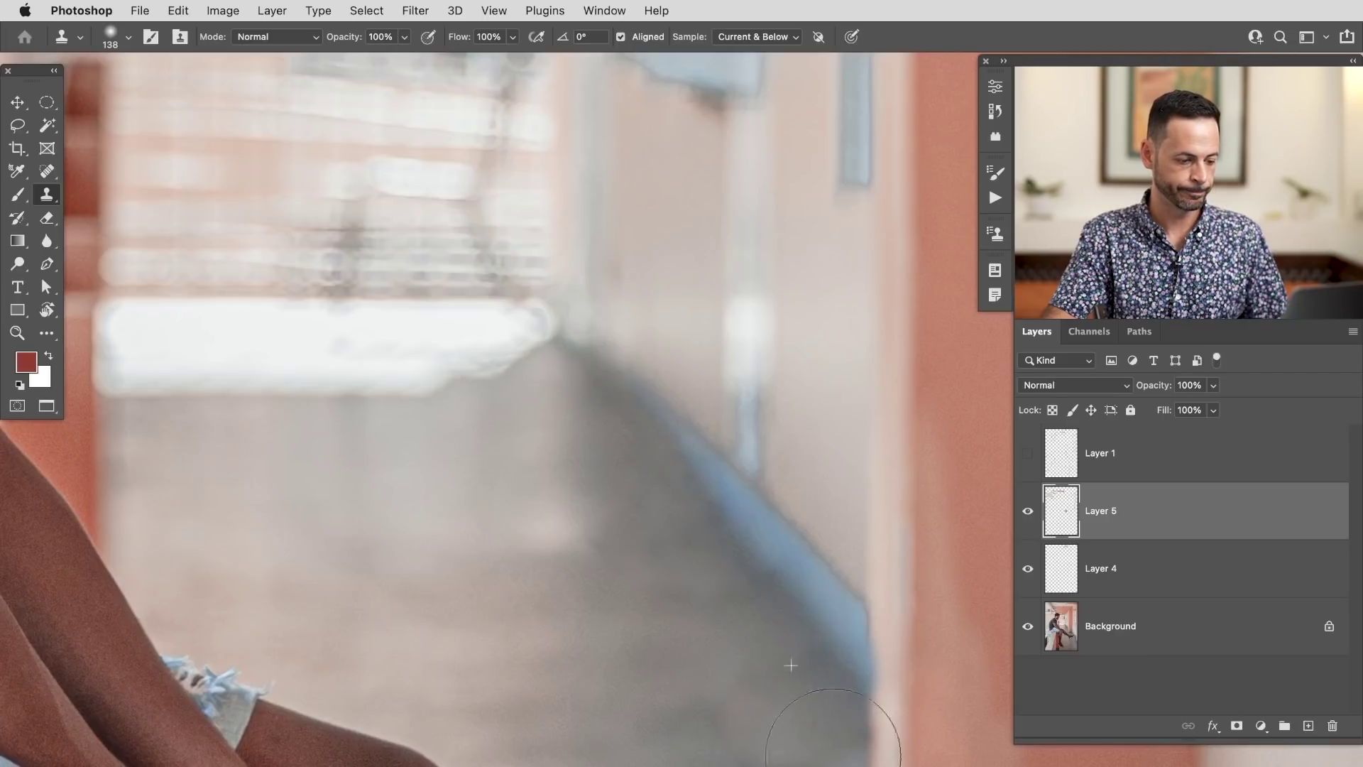
pyautogui.moveTo(919, 634); pyautogui.dragTo(912, 642)
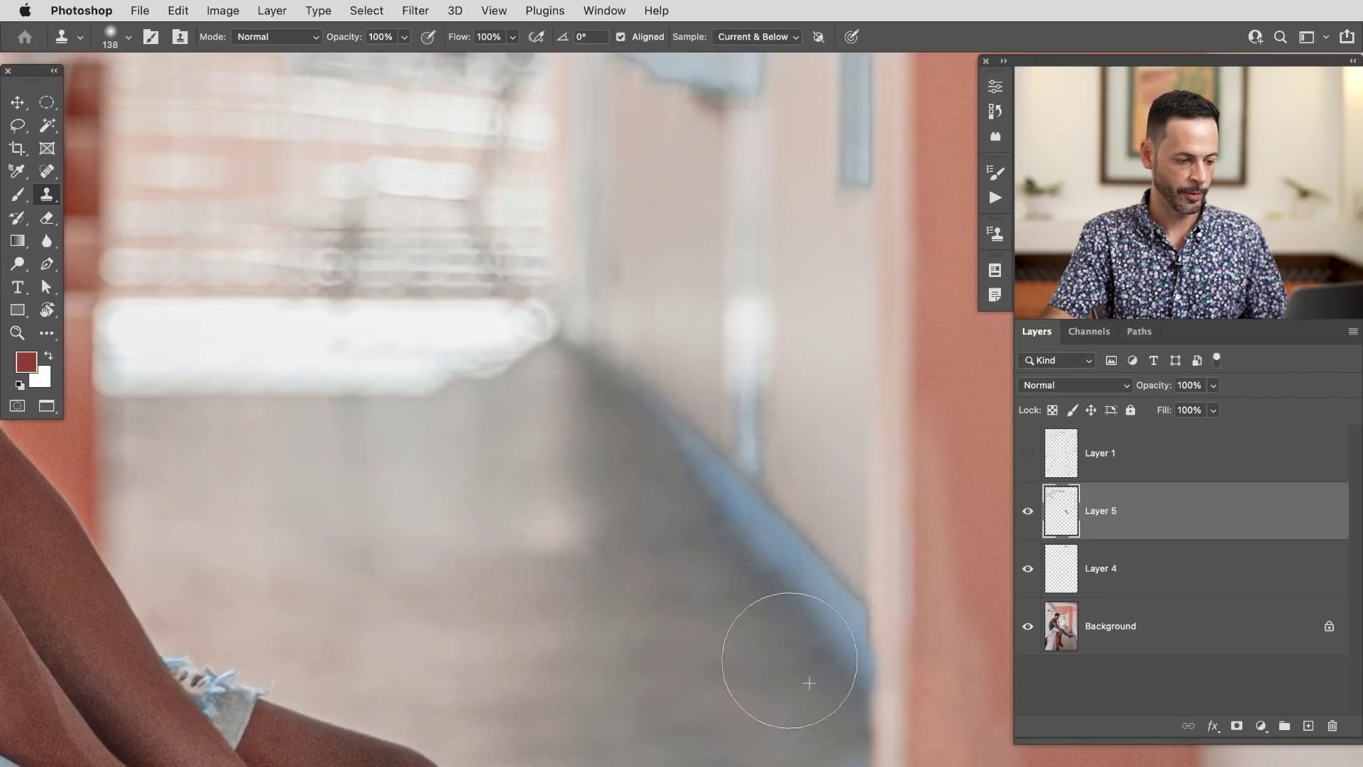
# Add a mask to Layer 5 and refine the cloned baseboard's end along the pillar edge with a 61 px brush
pyautogui.click(1237, 726)
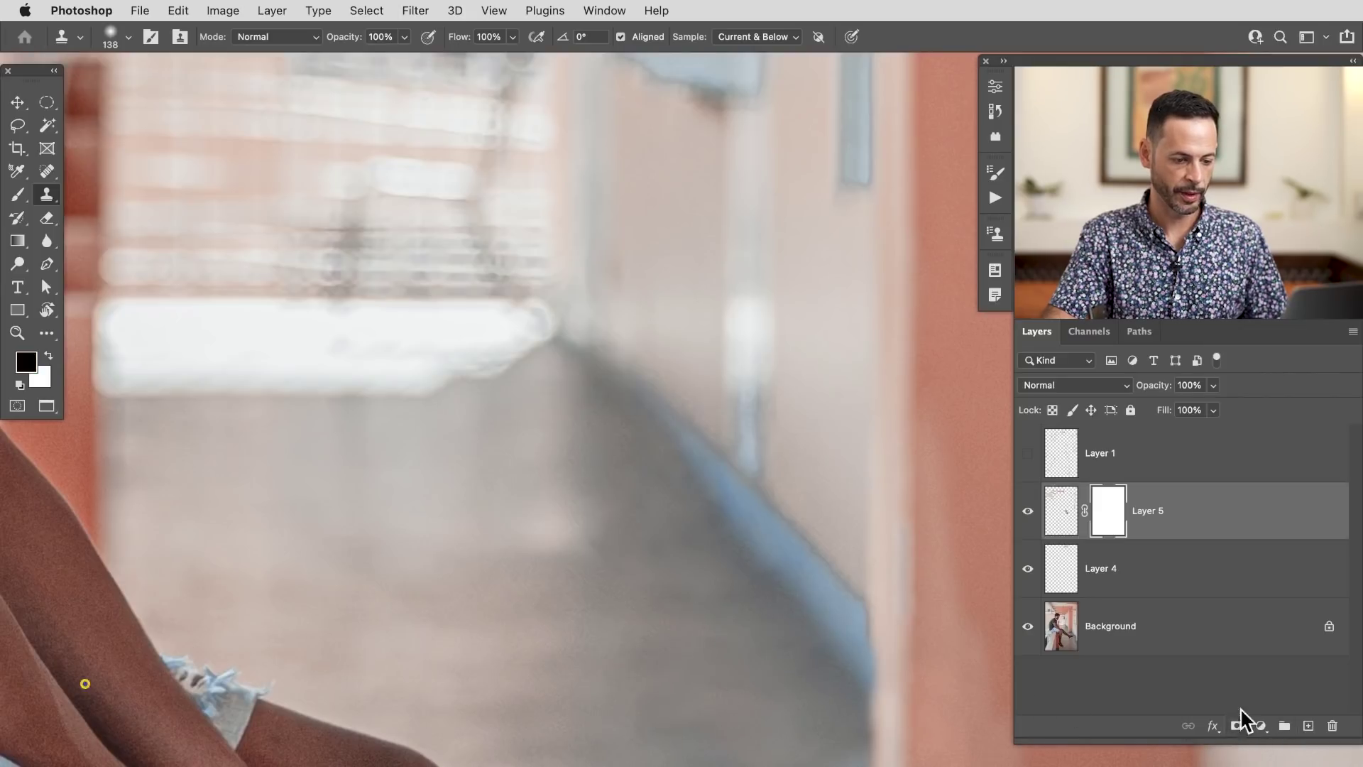
pyautogui.press('b')
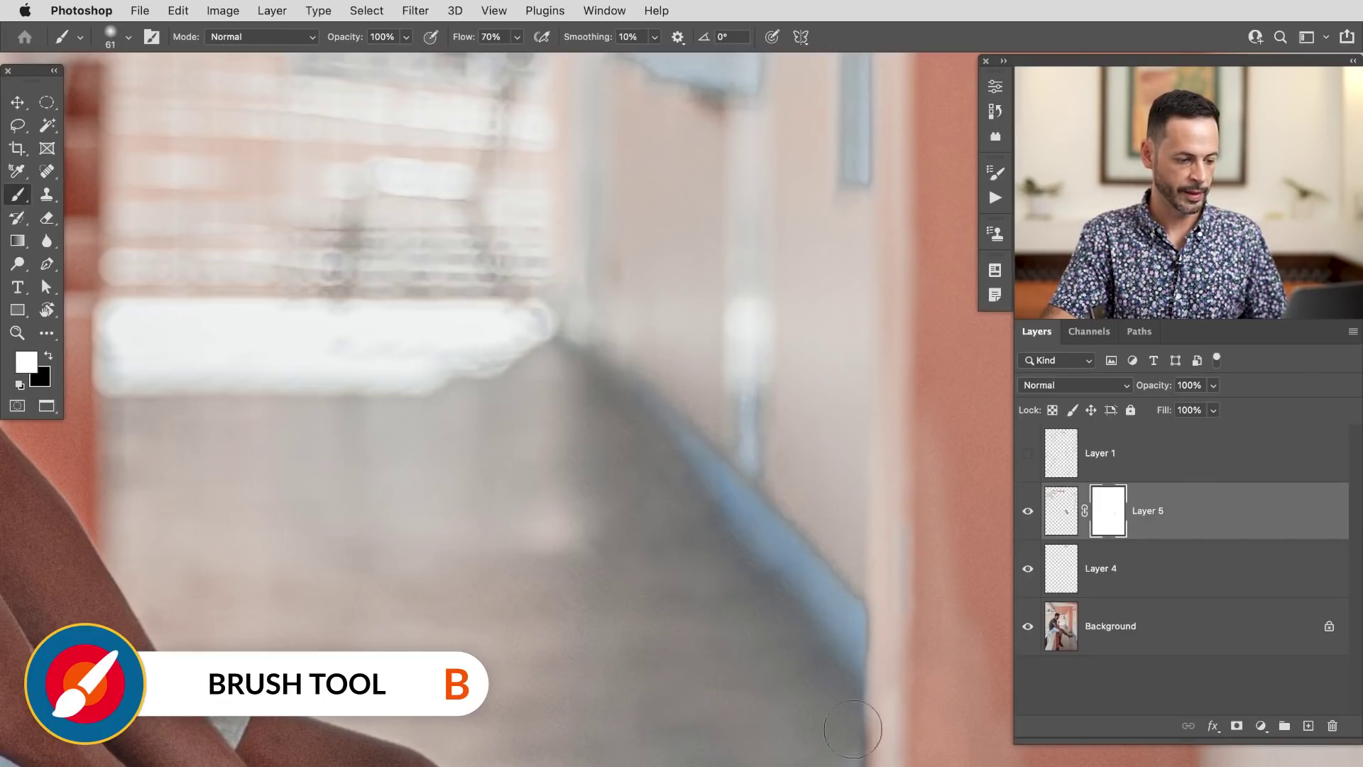
pyautogui.moveTo(838, 738)
pyautogui.mouseDown()
pyautogui.moveTo(752, 760)
pyautogui.moveTo(746, 627)
pyautogui.moveTo(673, 639)
pyautogui.moveTo(813, 551)
pyautogui.moveTo(709, 440)
pyautogui.mouseUp()
# Create a new layer and heal the dark spots on the floor near the lower shoe with a 145 px Spot Healing Brush
pyautogui.press('alt+shift+super+n')
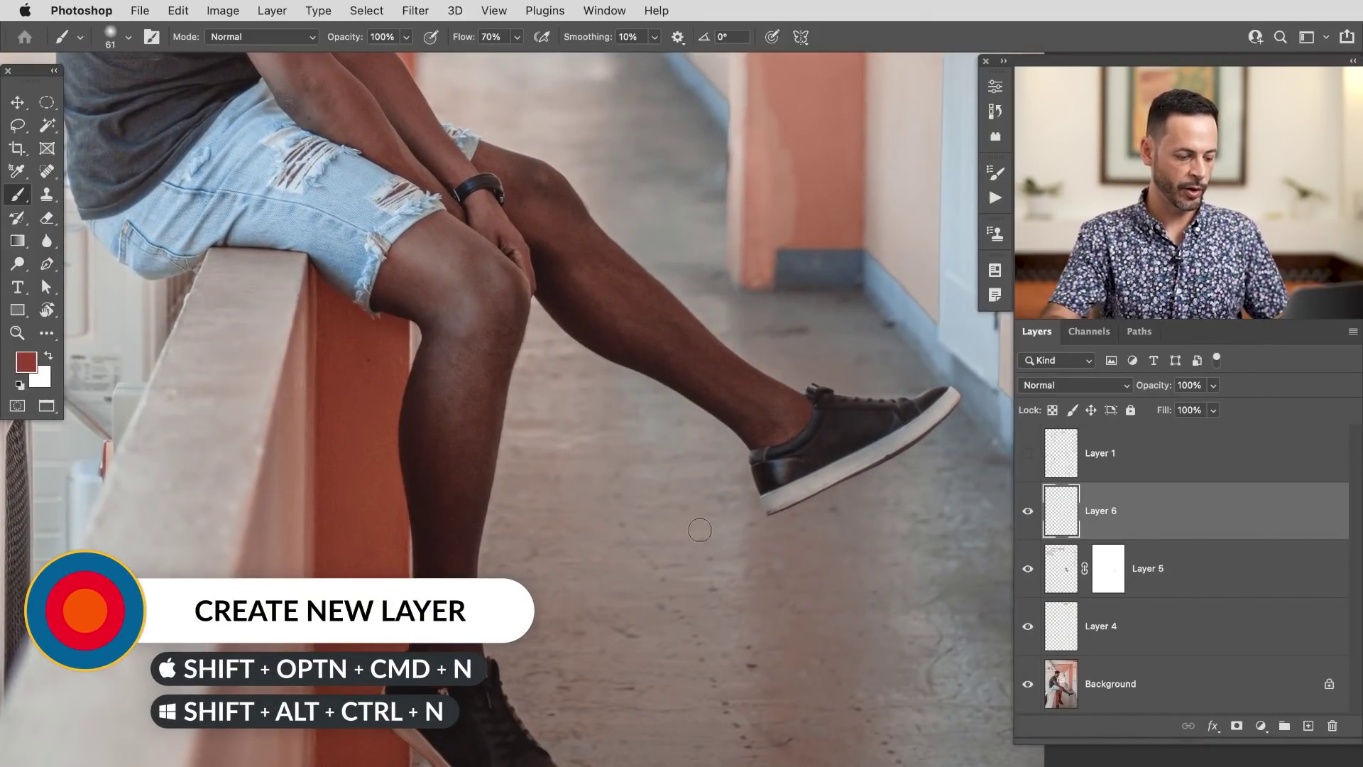
pyautogui.press('j')
pyautogui.moveTo(714, 710)
pyautogui.mouseDown()
pyautogui.moveTo(745, 675)
pyautogui.moveTo(699, 590)
pyautogui.mouseUp()
pyautogui.moveTo(700, 590); pyautogui.dragTo(788, 590)
pyautogui.moveTo(712, 452)
pyautogui.mouseDown()
pyautogui.moveTo(698, 437)
pyautogui.moveTo(714, 463)
pyautogui.mouseUp()
pyautogui.moveTo(712, 403); pyautogui.dragTo(676, 419)
pyautogui.moveTo(572, 375)
pyautogui.mouseDown()
pyautogui.moveTo(593, 444)
pyautogui.moveTo(566, 405)
pyautogui.mouseUp()
pyautogui.moveTo(616, 483)
pyautogui.mouseDown()
pyautogui.moveTo(650, 578)
pyautogui.moveTo(749, 742)
pyautogui.mouseUp()
pyautogui.moveTo(714, 678); pyautogui.dragTo(774, 749)
pyautogui.moveTo(744, 662)
pyautogui.mouseDown()
pyautogui.moveTo(872, 619)
pyautogui.moveTo(795, 633)
pyautogui.mouseUp()
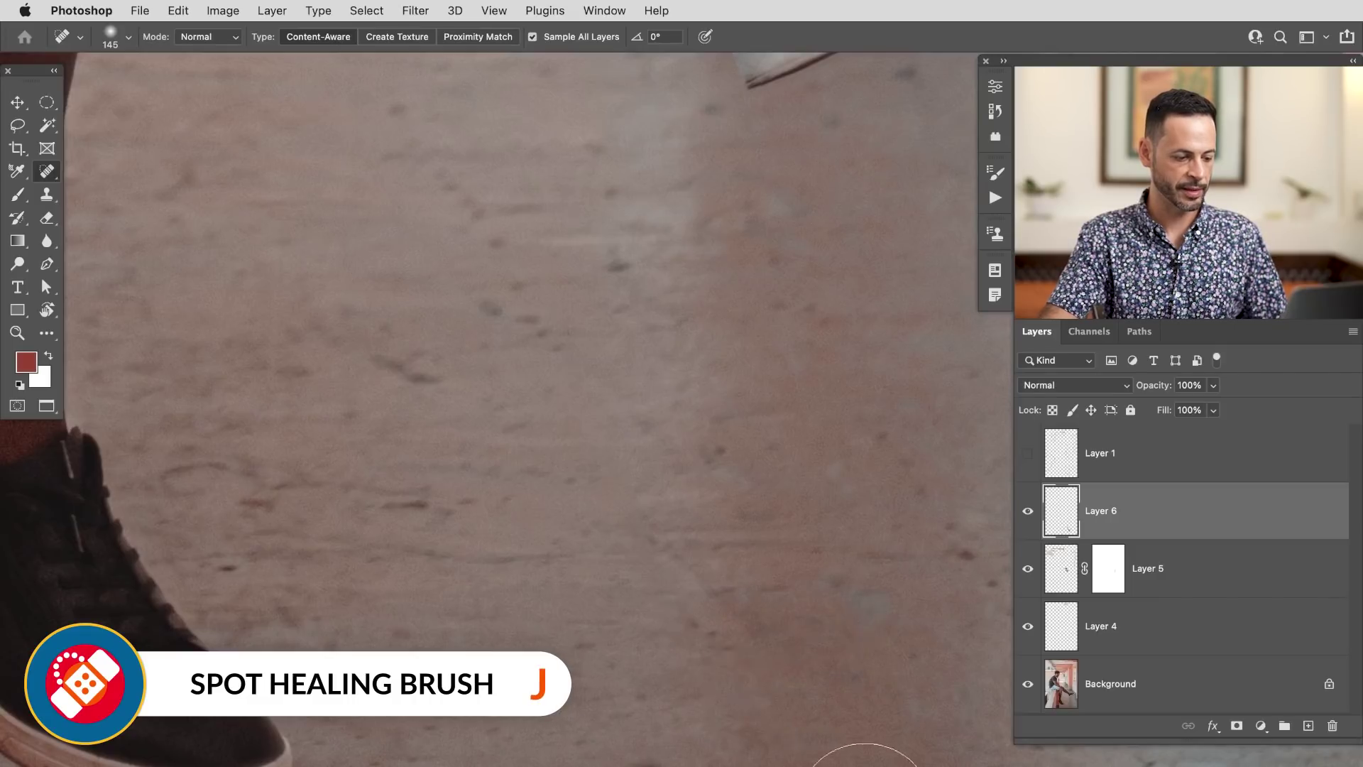
# Heal the dark marks and scuffs on the floor between the standing leg and the raised shoe
pyautogui.moveTo(802, 625); pyautogui.dragTo(885, 766)
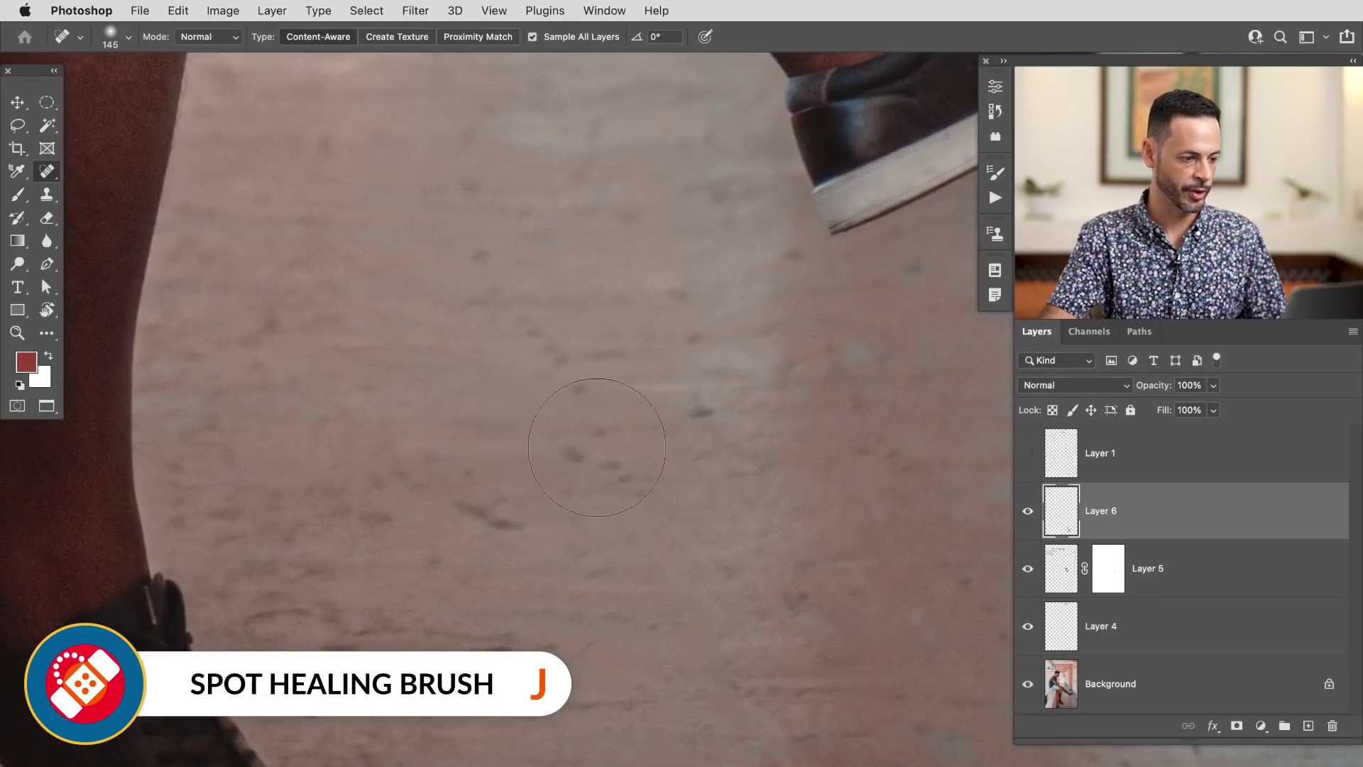
pyautogui.moveTo(539, 468); pyautogui.dragTo(630, 475)
pyautogui.moveTo(475, 507)
pyautogui.mouseDown()
pyautogui.moveTo(512, 525)
pyautogui.moveTo(452, 523)
pyautogui.mouseUp()
pyautogui.moveTo(572, 402)
pyautogui.mouseDown()
pyautogui.moveTo(544, 355)
pyautogui.moveTo(590, 413)
pyautogui.mouseUp()
pyautogui.moveTo(538, 349); pyautogui.dragTo(614, 444)
pyautogui.moveTo(674, 349)
pyautogui.mouseDown()
pyautogui.moveTo(693, 422)
pyautogui.moveTo(709, 468)
pyautogui.mouseUp()
pyautogui.moveTo(687, 298)
pyautogui.mouseDown()
pyautogui.moveTo(667, 340)
pyautogui.moveTo(713, 302)
pyautogui.mouseUp()
pyautogui.moveTo(800, 245); pyautogui.dragTo(816, 263)
pyautogui.click(489, 279)
pyautogui.click(309, 712)
pyautogui.click(490, 646)
pyautogui.moveTo(341, 643); pyautogui.dragTo(416, 676)
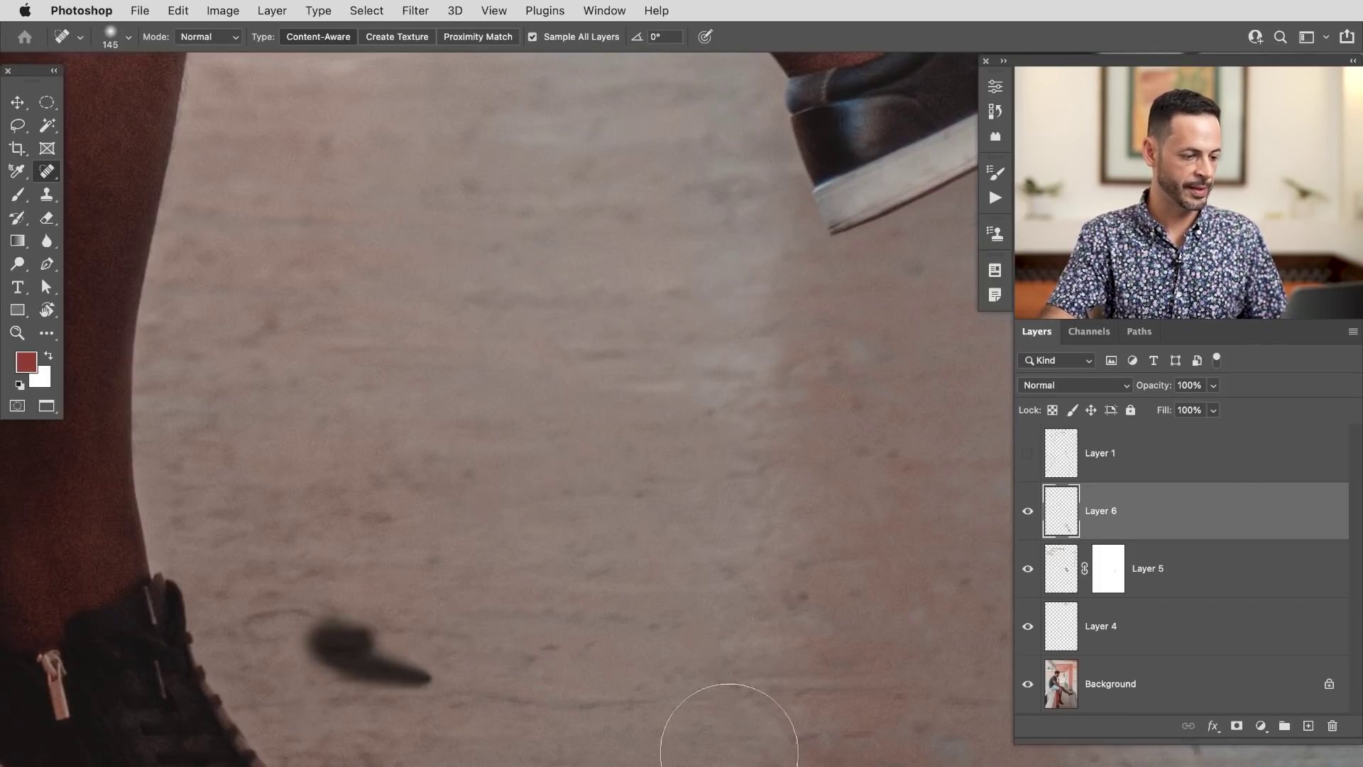
# Heal the specks and streaks on the reddish floor area beyond the lower shoe's toe
pyautogui.moveTo(873, 764); pyautogui.dragTo(600, 586)
pyautogui.moveTo(779, 498)
pyautogui.mouseDown()
pyautogui.moveTo(885, 675)
pyautogui.moveTo(998, 766)
pyautogui.mouseUp()
pyautogui.moveTo(675, 549)
pyautogui.mouseDown()
pyautogui.moveTo(720, 547)
pyautogui.moveTo(646, 534)
pyautogui.mouseUp()
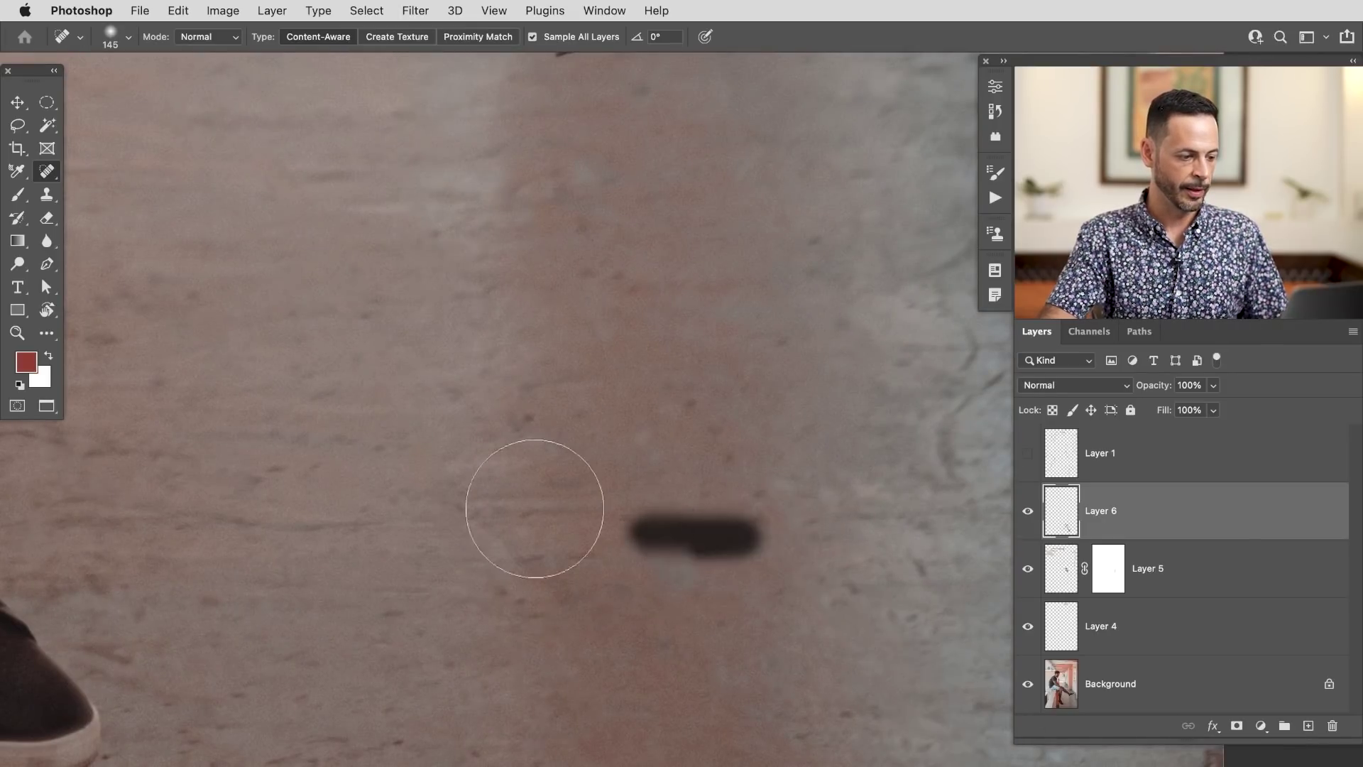
pyautogui.moveTo(518, 508); pyautogui.dragTo(650, 511)
pyautogui.moveTo(504, 551); pyautogui.dragTo(594, 556)
pyautogui.moveTo(973, 440); pyautogui.dragTo(710, 433)
pyautogui.moveTo(642, 363); pyautogui.dragTo(579, 444)
pyautogui.moveTo(685, 334); pyautogui.dragTo(643, 516)
pyautogui.moveTo(862, 533)
pyautogui.mouseDown()
pyautogui.moveTo(771, 572)
pyautogui.moveTo(788, 607)
pyautogui.mouseUp()
pyautogui.moveTo(878, 748); pyautogui.dragTo(903, 731)
# Heal the remaining specks and scratches across the foreground floor beneath the two shoes
pyautogui.moveTo(639, 259)
pyautogui.mouseDown()
pyautogui.moveTo(586, 259)
pyautogui.moveTo(558, 309)
pyautogui.moveTo(632, 387)
pyautogui.mouseUp()
pyautogui.moveTo(621, 633)
pyautogui.mouseDown()
pyautogui.moveTo(815, 450)
pyautogui.moveTo(738, 402)
pyautogui.mouseUp()
pyautogui.moveTo(835, 444); pyautogui.dragTo(809, 402)
pyautogui.moveTo(849, 624); pyautogui.dragTo(761, 615)
pyautogui.moveTo(664, 627); pyautogui.dragTo(643, 632)
pyautogui.moveTo(385, 557); pyautogui.dragTo(823, 617)
pyautogui.click(561, 643)
pyautogui.moveTo(599, 599)
pyautogui.mouseDown()
pyautogui.moveTo(264, 609)
pyautogui.moveTo(174, 637)
pyautogui.mouseUp()
pyautogui.moveTo(389, 557)
pyautogui.mouseDown()
pyautogui.moveTo(554, 642)
pyautogui.moveTo(445, 595)
pyautogui.moveTo(456, 569)
pyautogui.moveTo(450, 601)
pyautogui.moveTo(389, 581)
pyautogui.mouseUp()
pyautogui.moveTo(219, 609); pyautogui.dragTo(259, 632)
pyautogui.moveTo(387, 678)
pyautogui.mouseDown()
pyautogui.moveTo(411, 694)
pyautogui.moveTo(406, 717)
pyautogui.moveTo(457, 730)
pyautogui.moveTo(458, 752)
pyautogui.mouseUp()
pyautogui.moveTo(802, 263)
pyautogui.mouseDown()
pyautogui.moveTo(649, 664)
pyautogui.moveTo(616, 660)
pyautogui.mouseUp()
pyautogui.moveTo(798, 505); pyautogui.dragTo(671, 619)
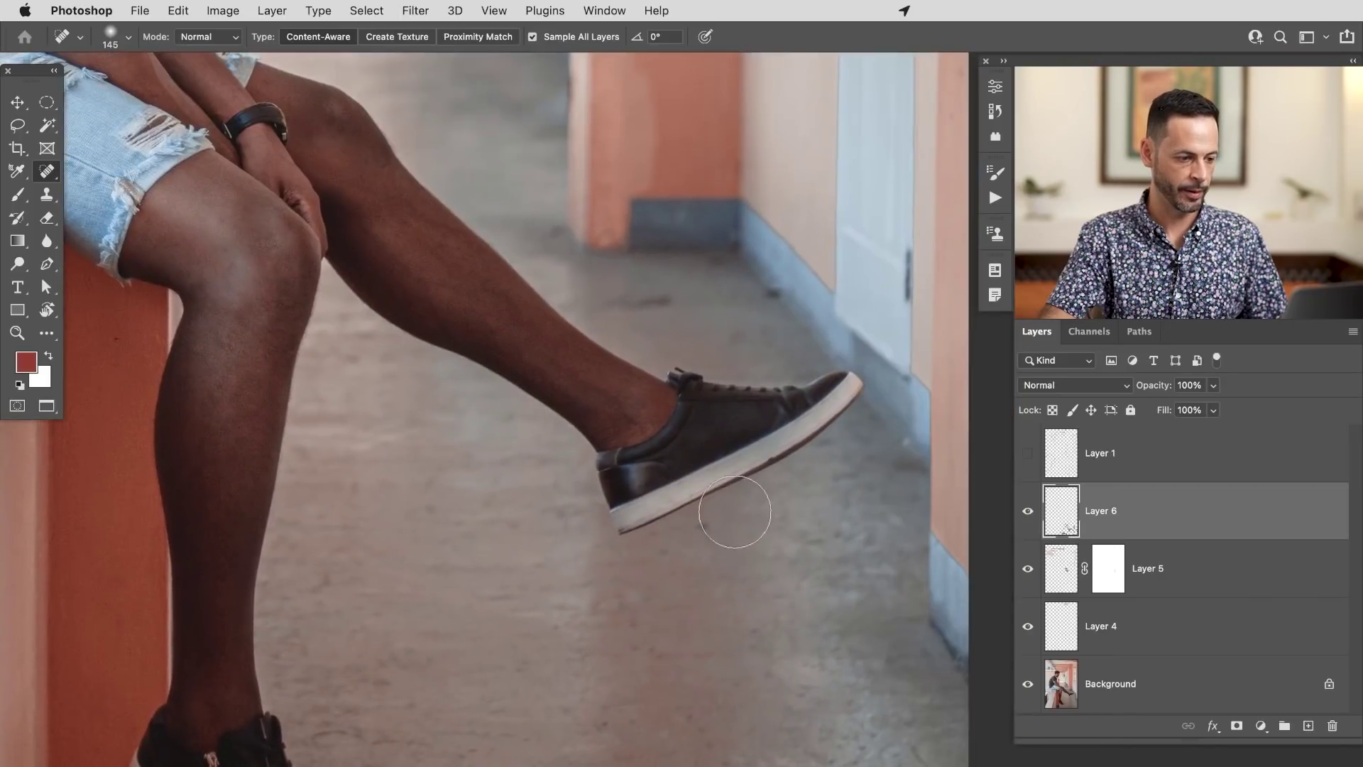
# Heal the stains on the floor around the raised shoe, along the blue baseboard and beside the pillar's base
pyautogui.click(662, 567)
pyautogui.moveTo(763, 299); pyautogui.dragTo(781, 294)
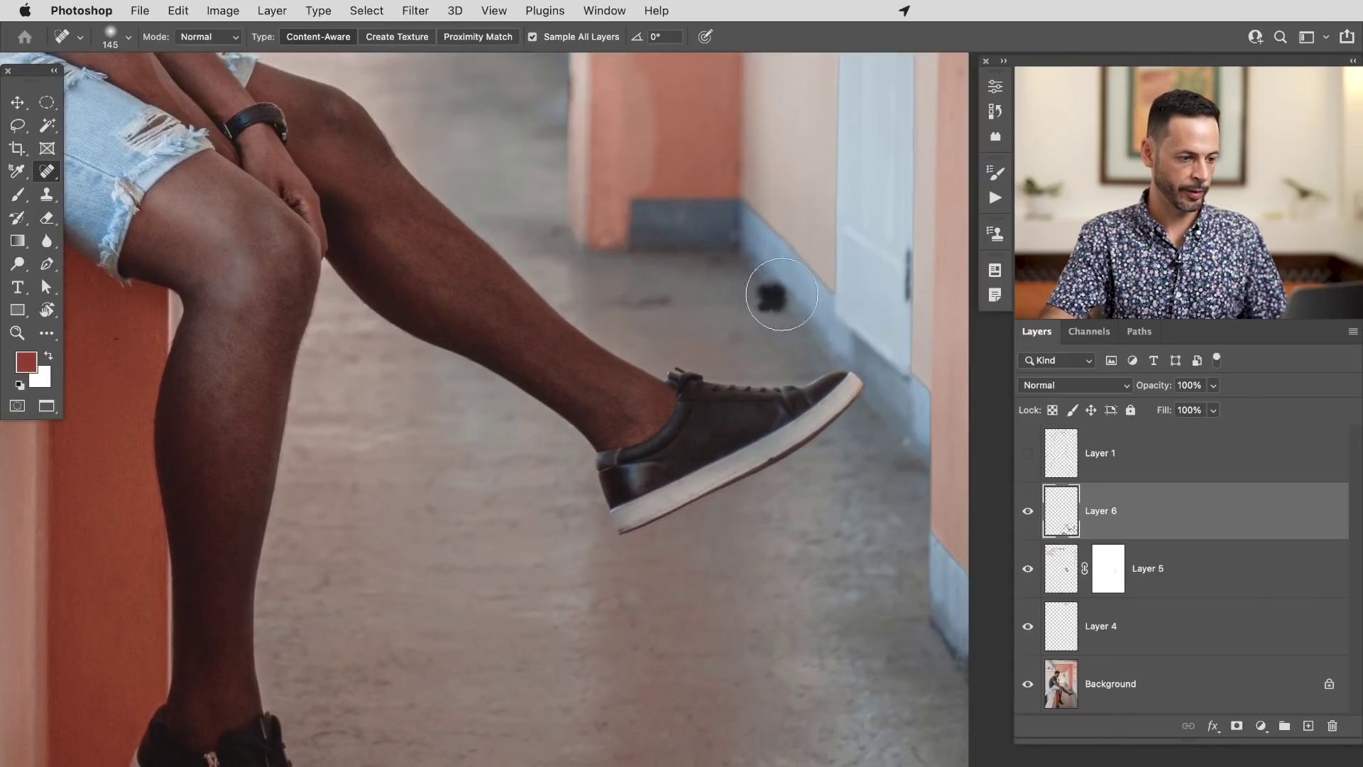
pyautogui.moveTo(614, 314); pyautogui.dragTo(620, 306)
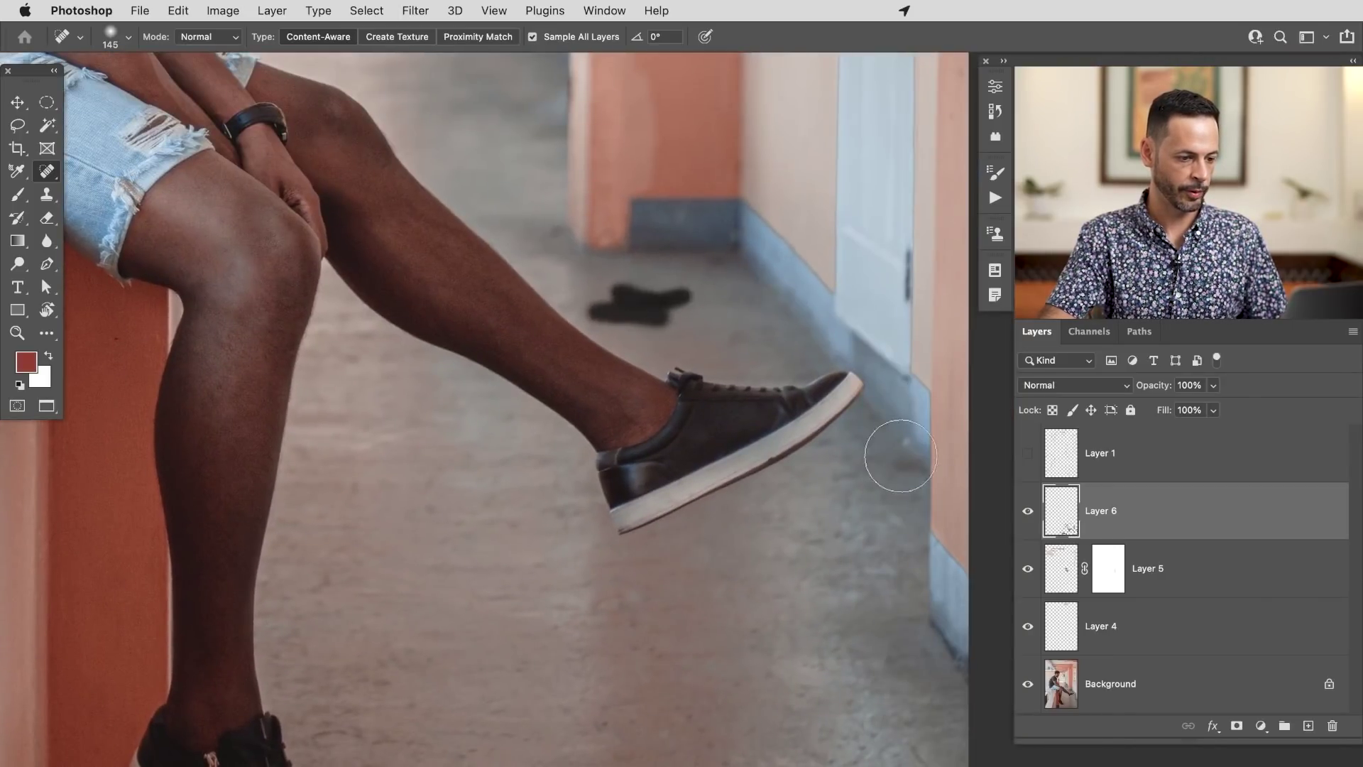
pyautogui.moveTo(900, 455); pyautogui.dragTo(900, 439)
pyautogui.moveTo(784, 353); pyautogui.dragTo(926, 555)
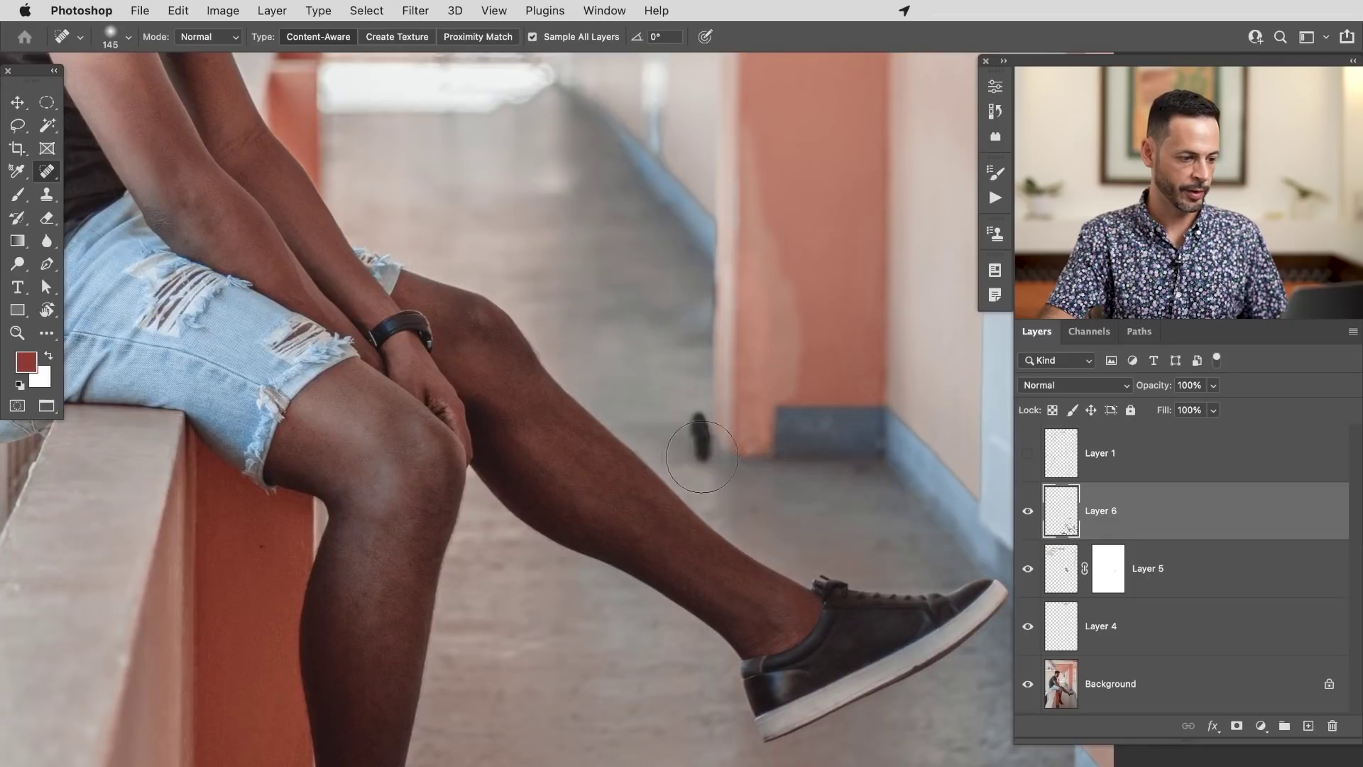
pyautogui.moveTo(653, 425); pyautogui.dragTo(785, 524)
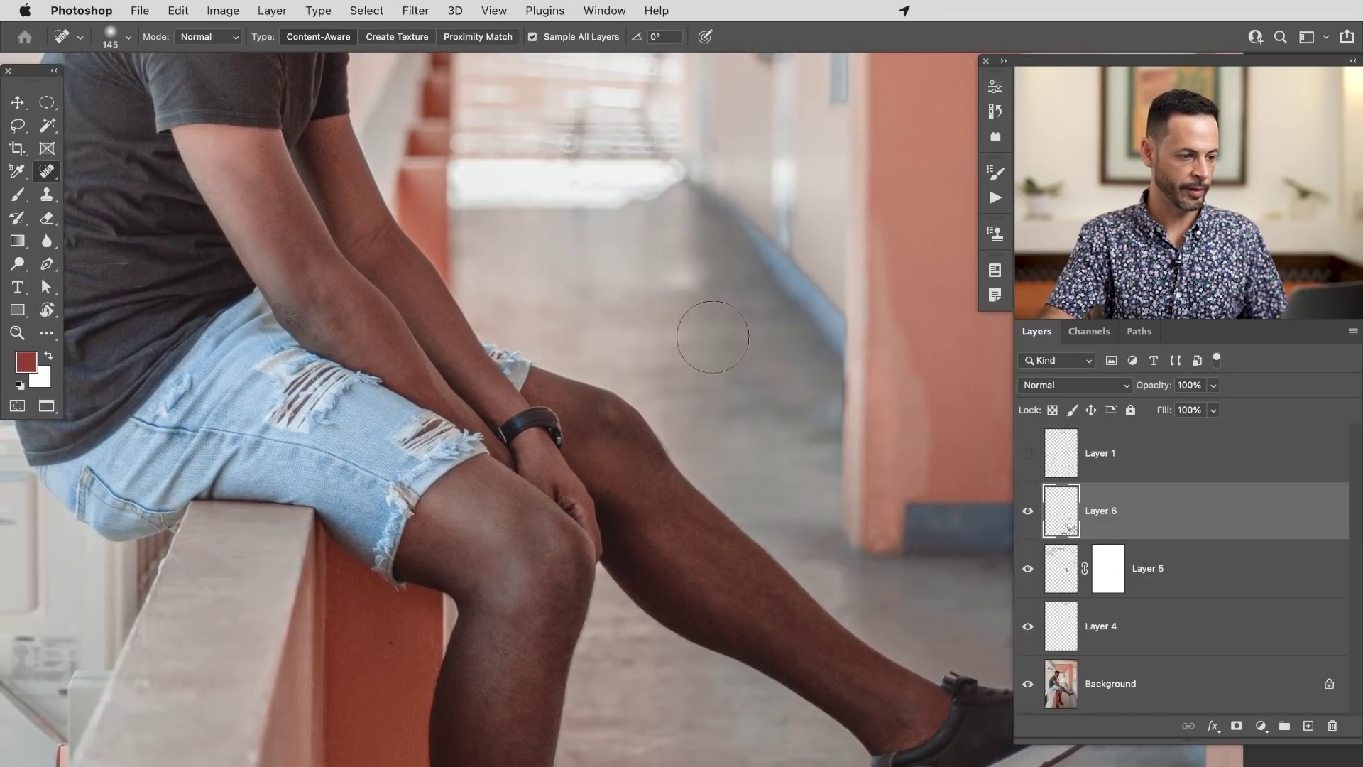
# Compare the floor with the healing on Layer 6 hidden and shown, and review the rest of the photo
pyautogui.moveTo(712, 276); pyautogui.dragTo(838, 530)
pyautogui.moveTo(848, 547); pyautogui.dragTo(657, 517)
pyautogui.moveTo(812, 634); pyautogui.dragTo(649, 460)
pyautogui.click(1026, 510)
pyautogui.moveTo(708, 661); pyautogui.dragTo(671, 516)
pyautogui.moveTo(671, 532); pyautogui.dragTo(705, 529)
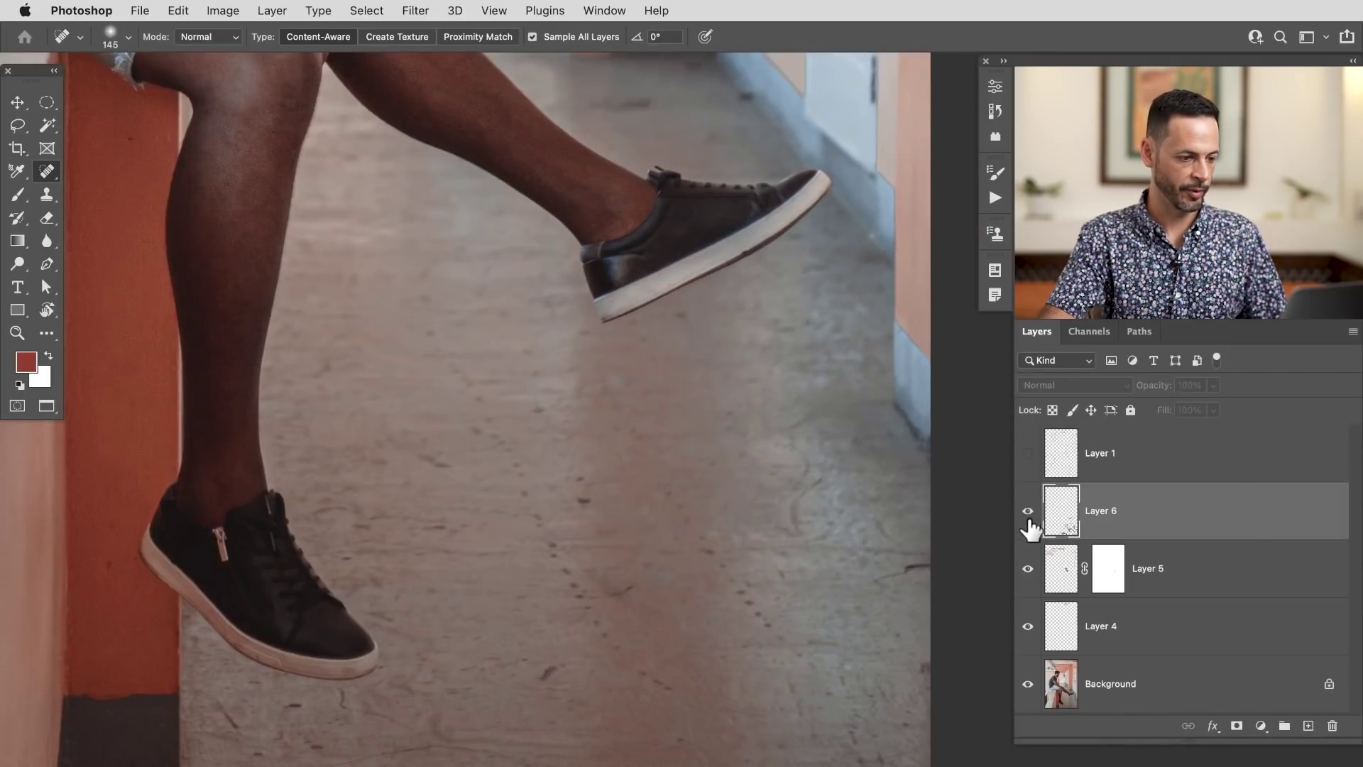
pyautogui.moveTo(786, 557); pyautogui.dragTo(710, 559)
pyautogui.moveTo(496, 554); pyautogui.dragTo(729, 766)
pyautogui.moveTo(573, 644); pyautogui.dragTo(719, 573)
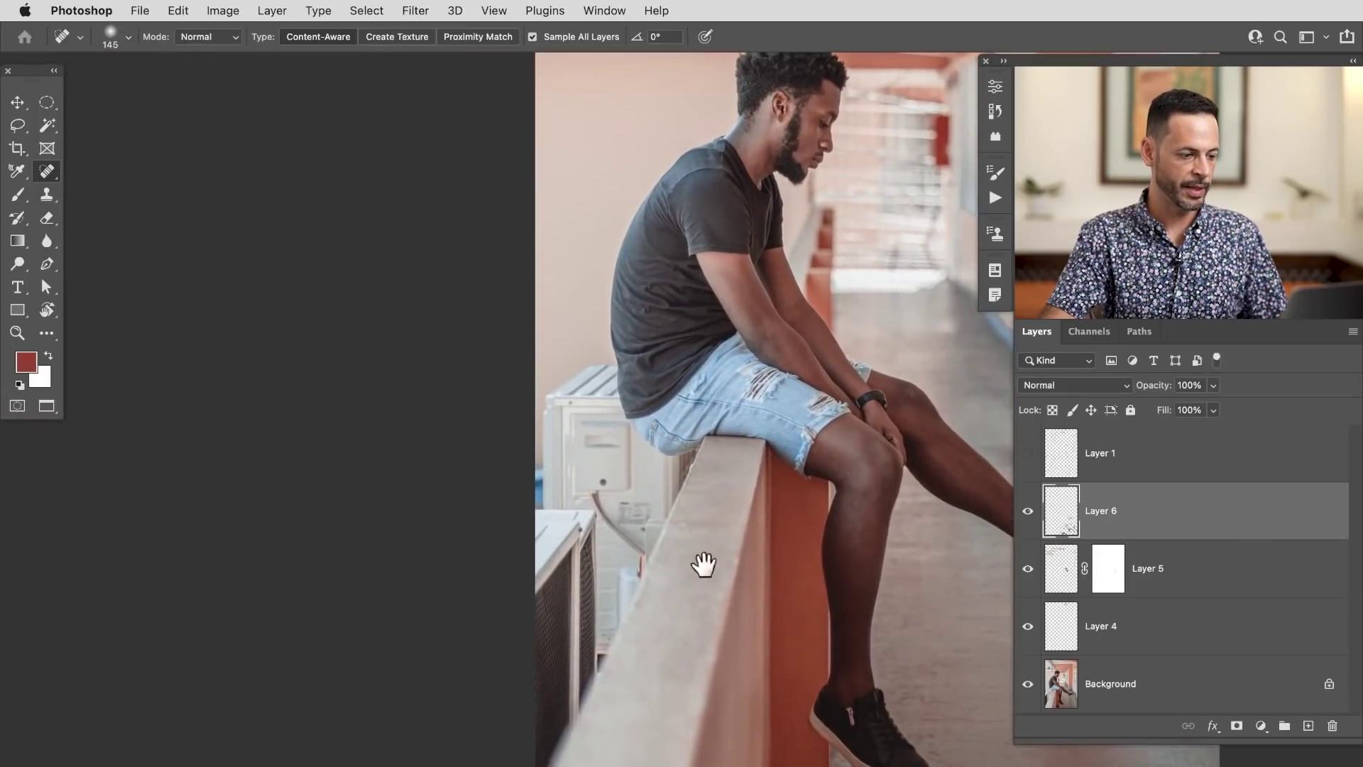
# Paint the wall's beige over the air conditioners on a new layer, using a large soft brush that overlaps the shirt, jeans and ledge
pyautogui.click(640, 538)
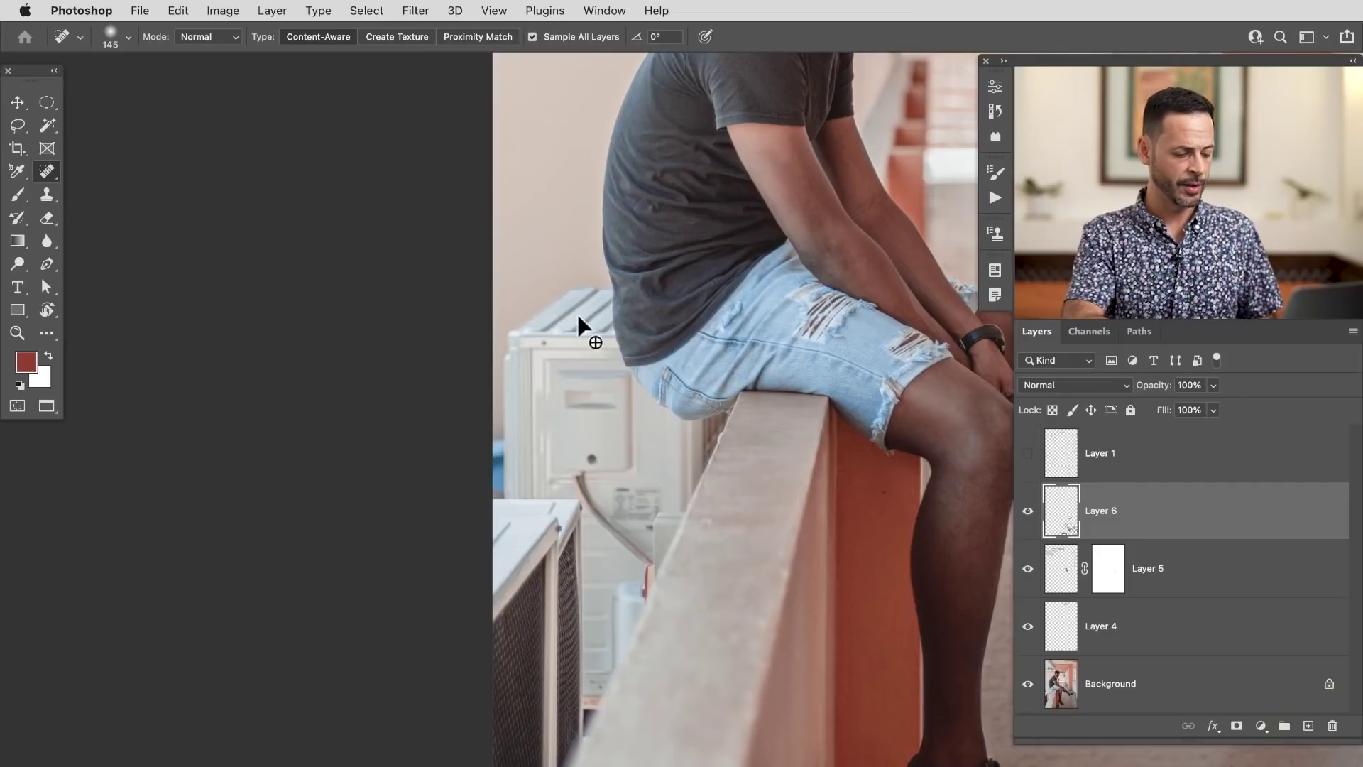
pyautogui.press('super+shift+alt+n')
pyautogui.press('b')
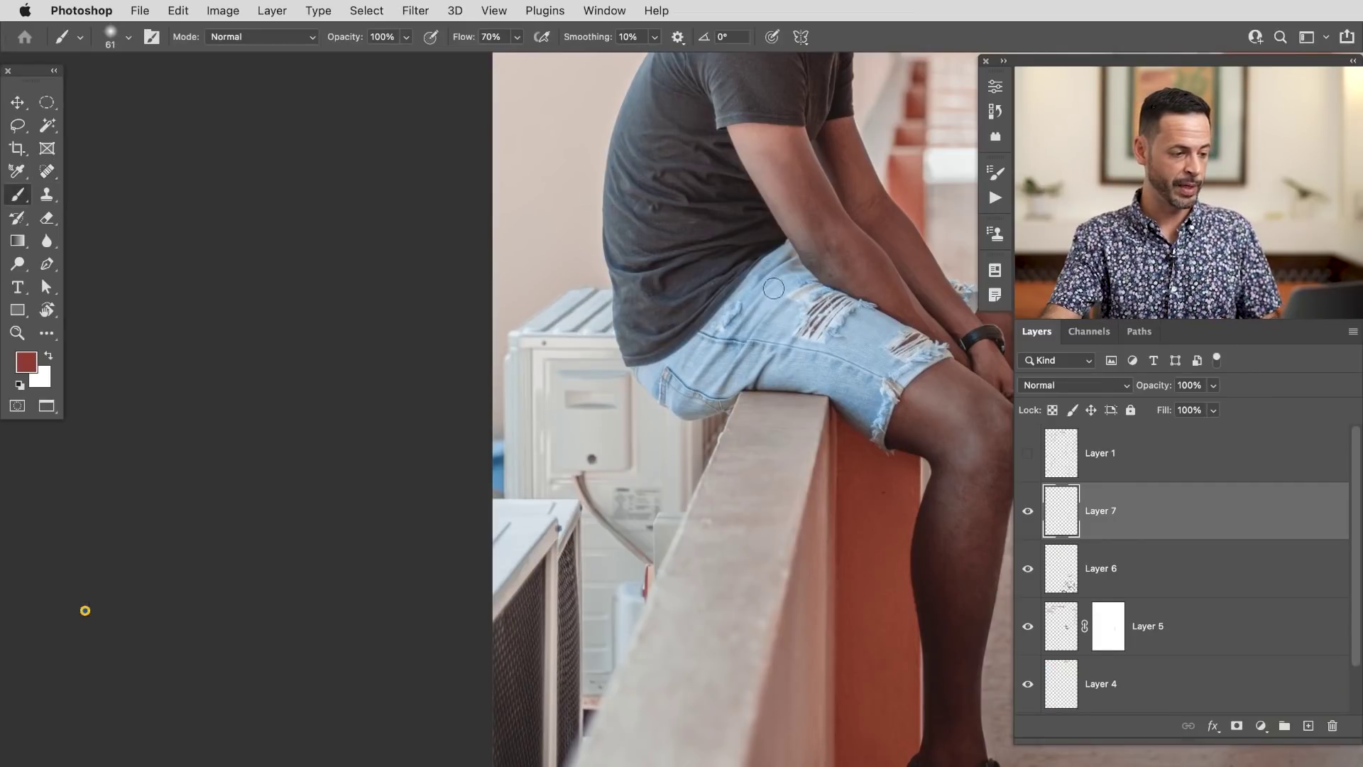
pyautogui.moveTo(541, 265)
pyautogui.mouseDown()
pyautogui.moveTo(551, 250)
pyautogui.moveTo(530, 294)
pyautogui.moveTo(548, 279)
pyautogui.moveTo(546, 303)
pyautogui.moveTo(548, 289)
pyautogui.moveTo(472, 502)
pyautogui.moveTo(547, 426)
pyautogui.moveTo(563, 304)
pyautogui.moveTo(554, 380)
pyautogui.moveTo(586, 394)
pyautogui.moveTo(627, 350)
pyautogui.moveTo(611, 417)
pyautogui.moveTo(694, 487)
pyautogui.moveTo(621, 533)
pyautogui.moveTo(618, 487)
pyautogui.moveTo(487, 748)
pyautogui.moveTo(596, 483)
pyautogui.moveTo(581, 634)
pyautogui.moveTo(573, 450)
pyautogui.moveTo(573, 542)
pyautogui.moveTo(502, 648)
pyautogui.moveTo(527, 594)
pyautogui.mouseUp()
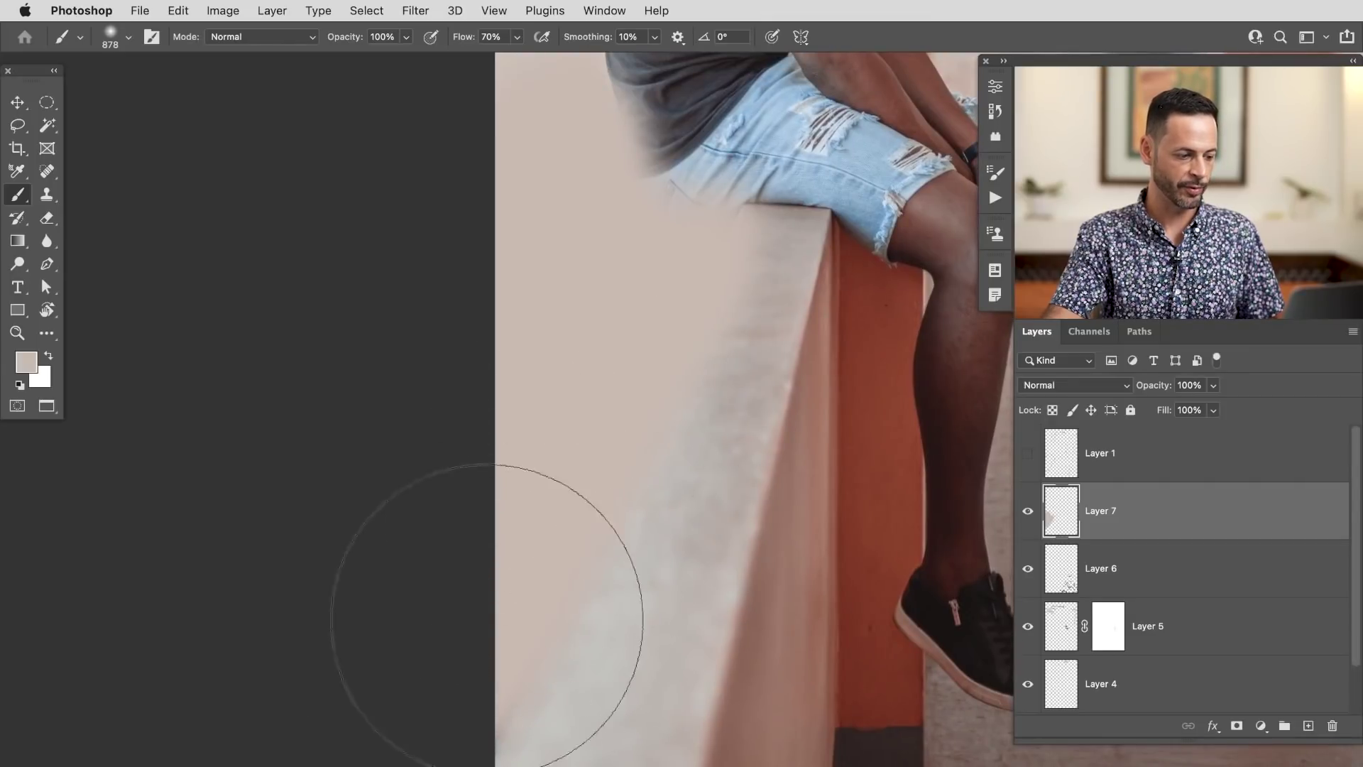
pyautogui.moveTo(710, 387)
pyautogui.mouseDown()
pyautogui.moveTo(661, 663)
pyautogui.moveTo(678, 679)
pyautogui.mouseUp()
pyautogui.moveTo(678, 764); pyautogui.dragTo(682, 691)
pyautogui.moveTo(646, 523); pyautogui.dragTo(712, 538)
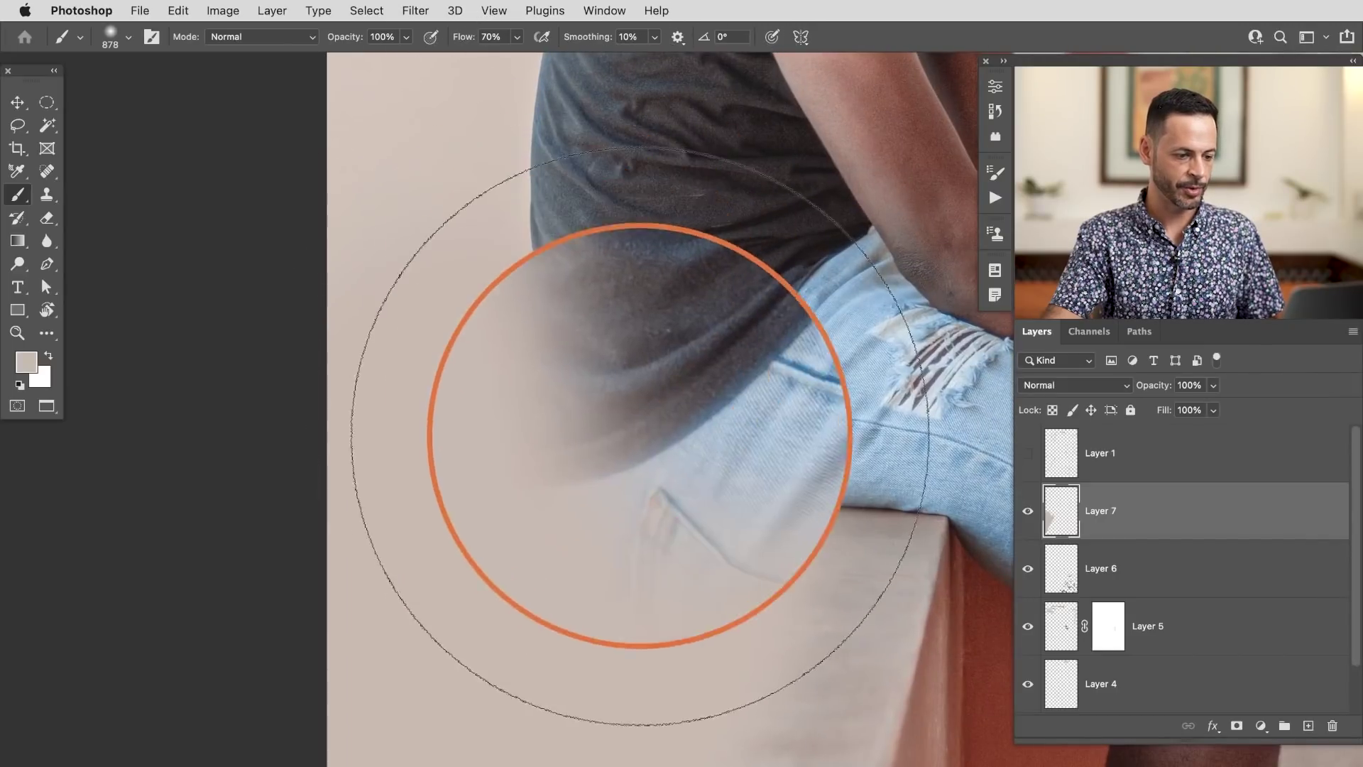
# Add a layer mask to Layer 7 and mask out the paint covering the shirt's back, the jeans and the ledge's corner
pyautogui.click(1236, 726)
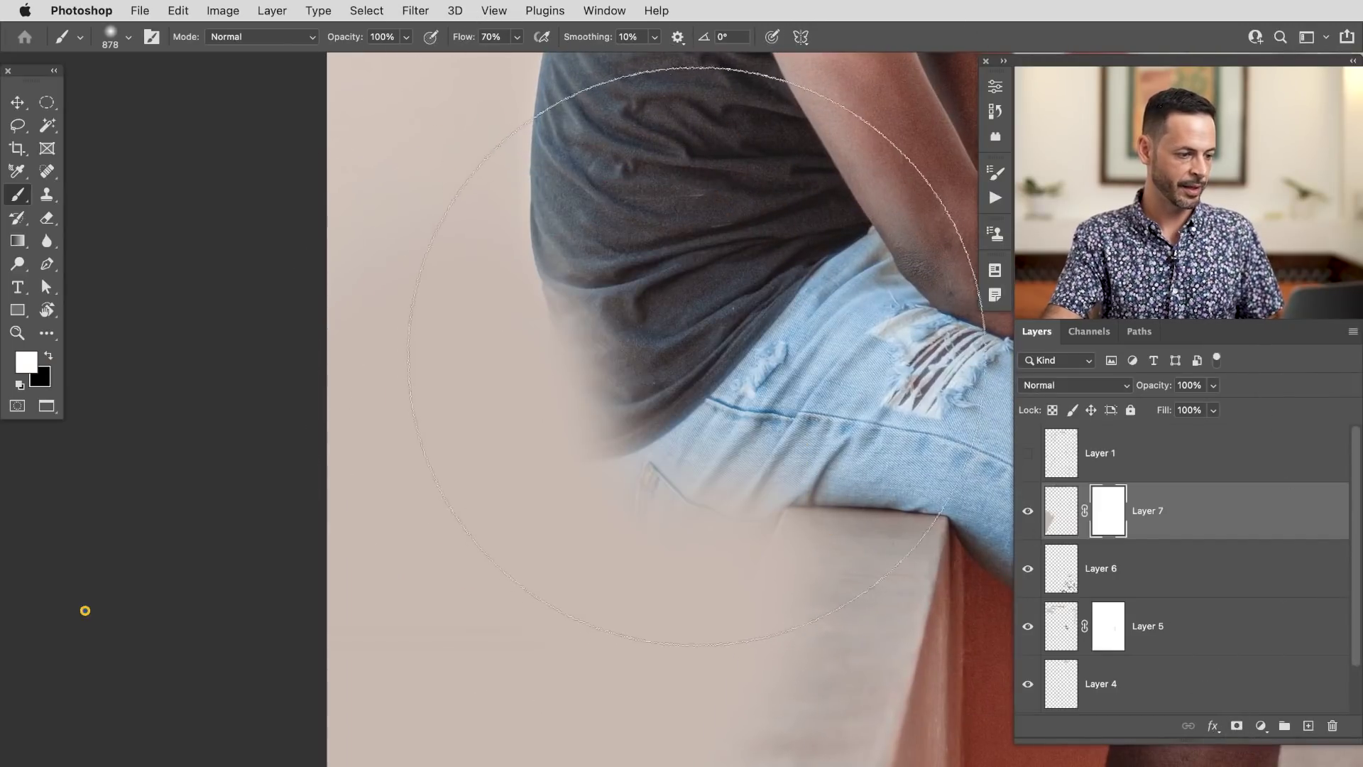
pyautogui.moveTo(676, 357)
pyautogui.mouseDown()
pyautogui.moveTo(395, 373)
pyautogui.moveTo(317, 362)
pyautogui.mouseUp()
pyautogui.press('x')
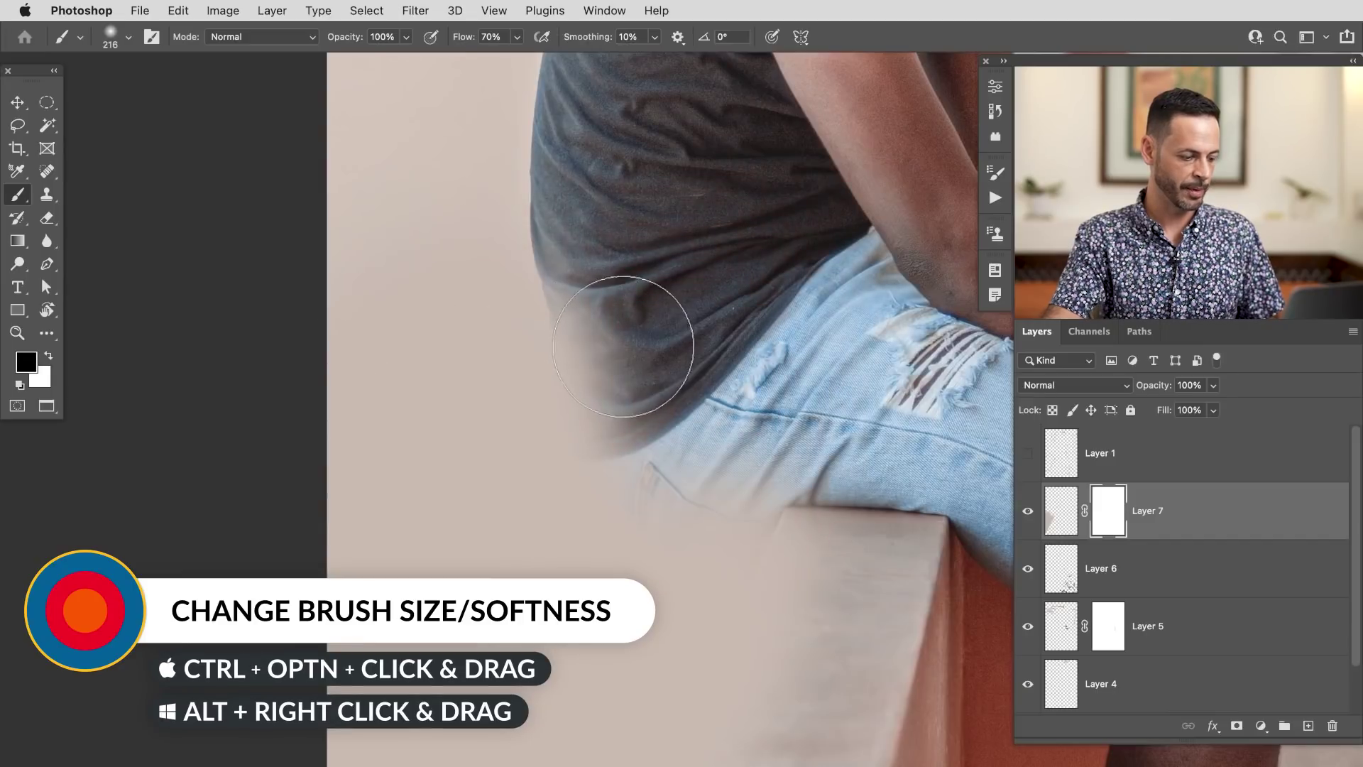
pyautogui.moveTo(581, 336)
pyautogui.mouseDown()
pyautogui.moveTo(598, 370)
pyautogui.moveTo(565, 262)
pyautogui.moveTo(542, 317)
pyautogui.mouseUp()
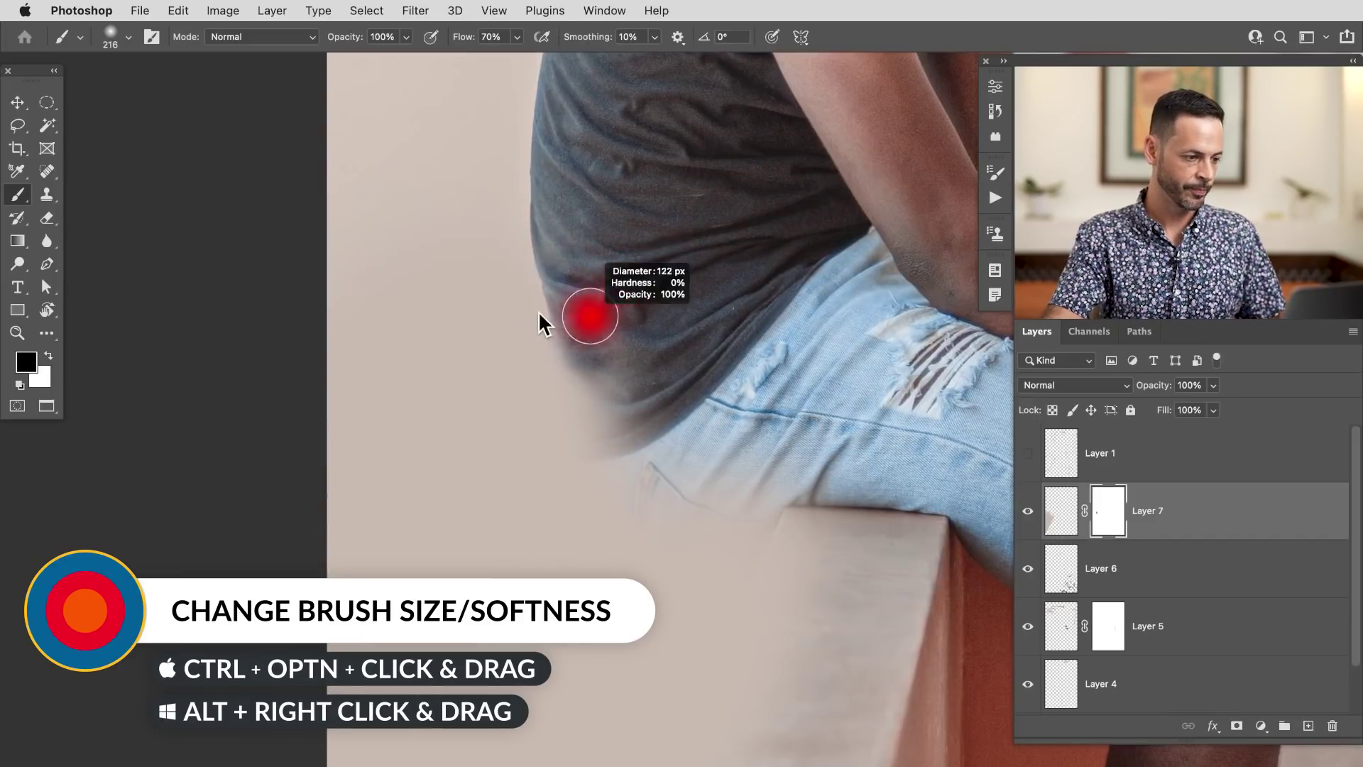
pyautogui.moveTo(552, 255)
pyautogui.mouseDown()
pyautogui.moveTo(586, 404)
pyautogui.moveTo(579, 334)
pyautogui.moveTo(575, 426)
pyautogui.moveTo(604, 399)
pyautogui.moveTo(670, 521)
pyautogui.mouseUp()
pyautogui.moveTo(739, 561); pyautogui.dragTo(785, 526)
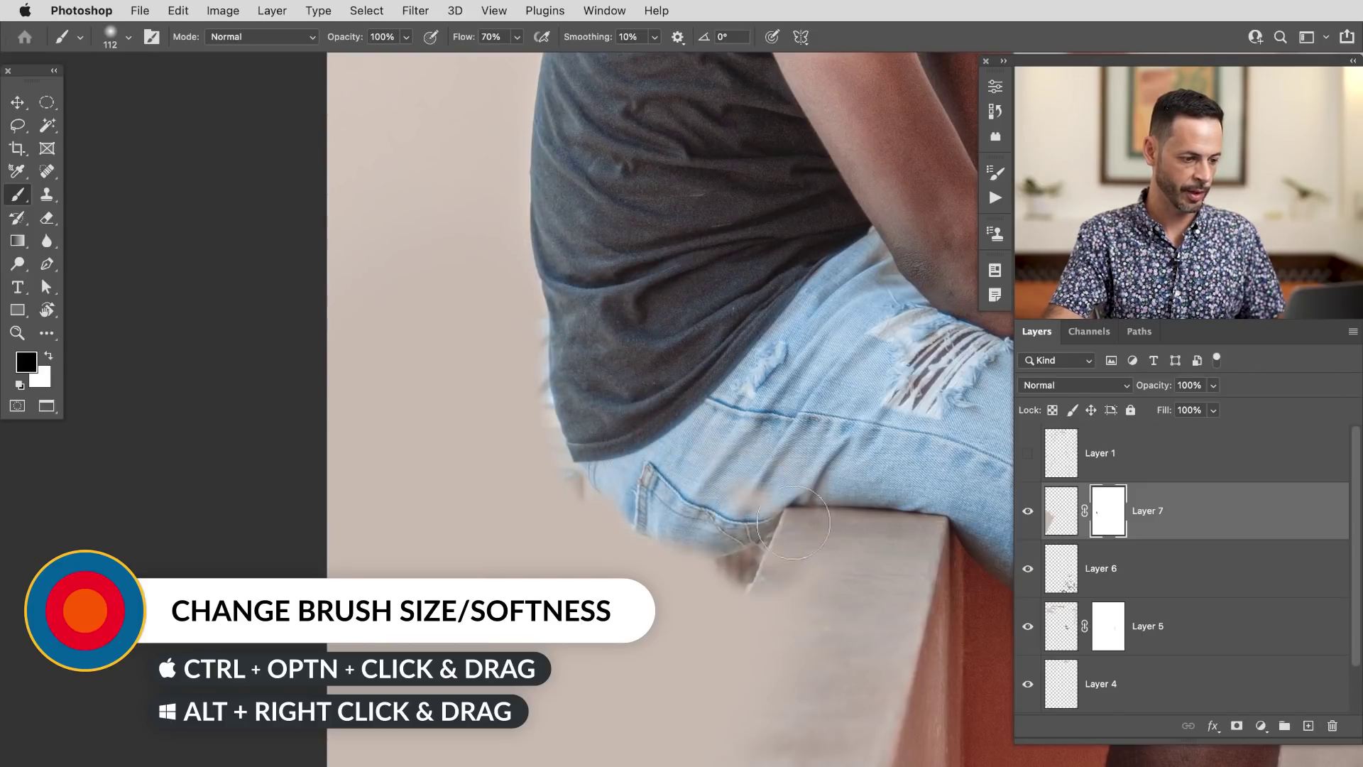
# Restore the beige paint on the mask where the background shows outside the shirt's hem and jeans
pyautogui.press('x')
pyautogui.moveTo(541, 417)
pyautogui.mouseDown()
pyautogui.moveTo(552, 437)
pyautogui.moveTo(529, 383)
pyautogui.mouseUp()
pyautogui.rightClick(531, 381)
pyautogui.rightClick(470, 392)
pyautogui.press('Escape')
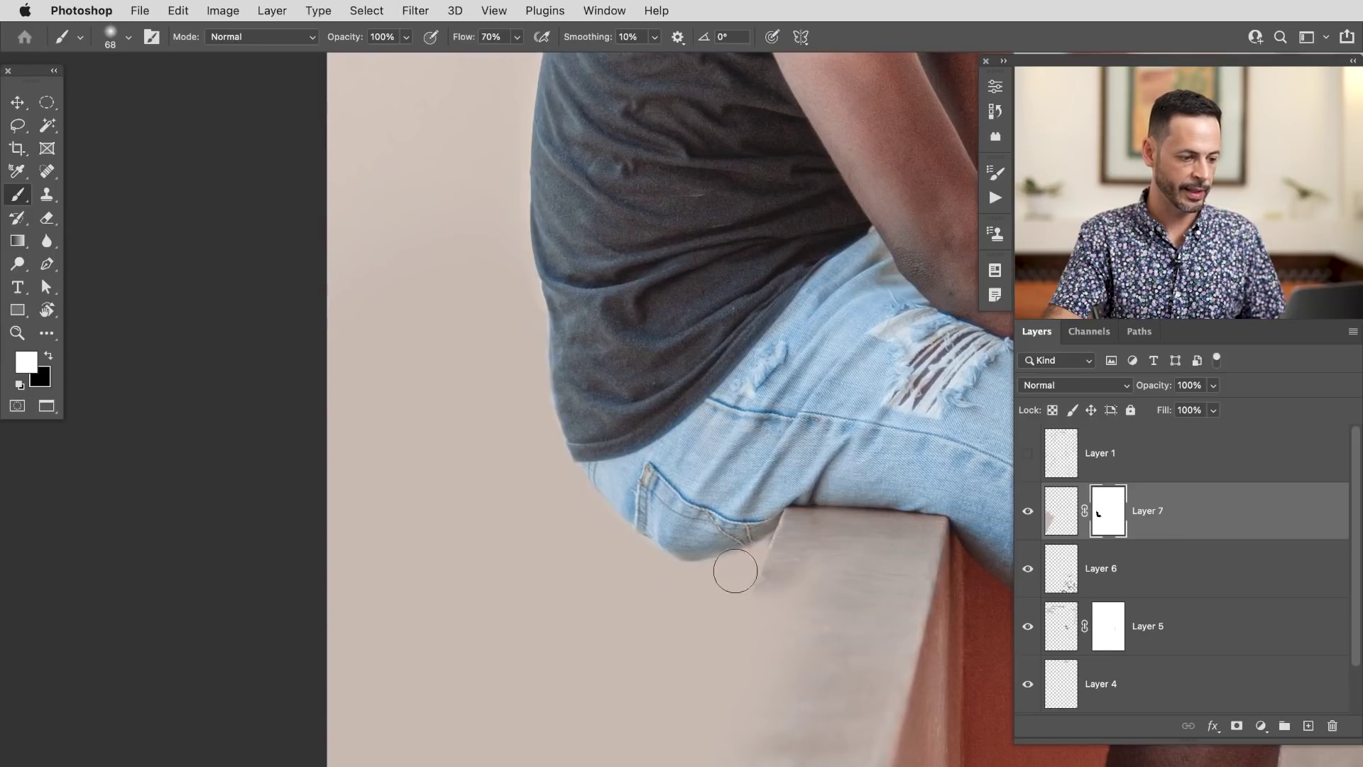
# Mask out the beige paint along the concrete ledge's outer edge, from below the jeans to the photo's lower part
pyautogui.scroll(-5, 746, 635)
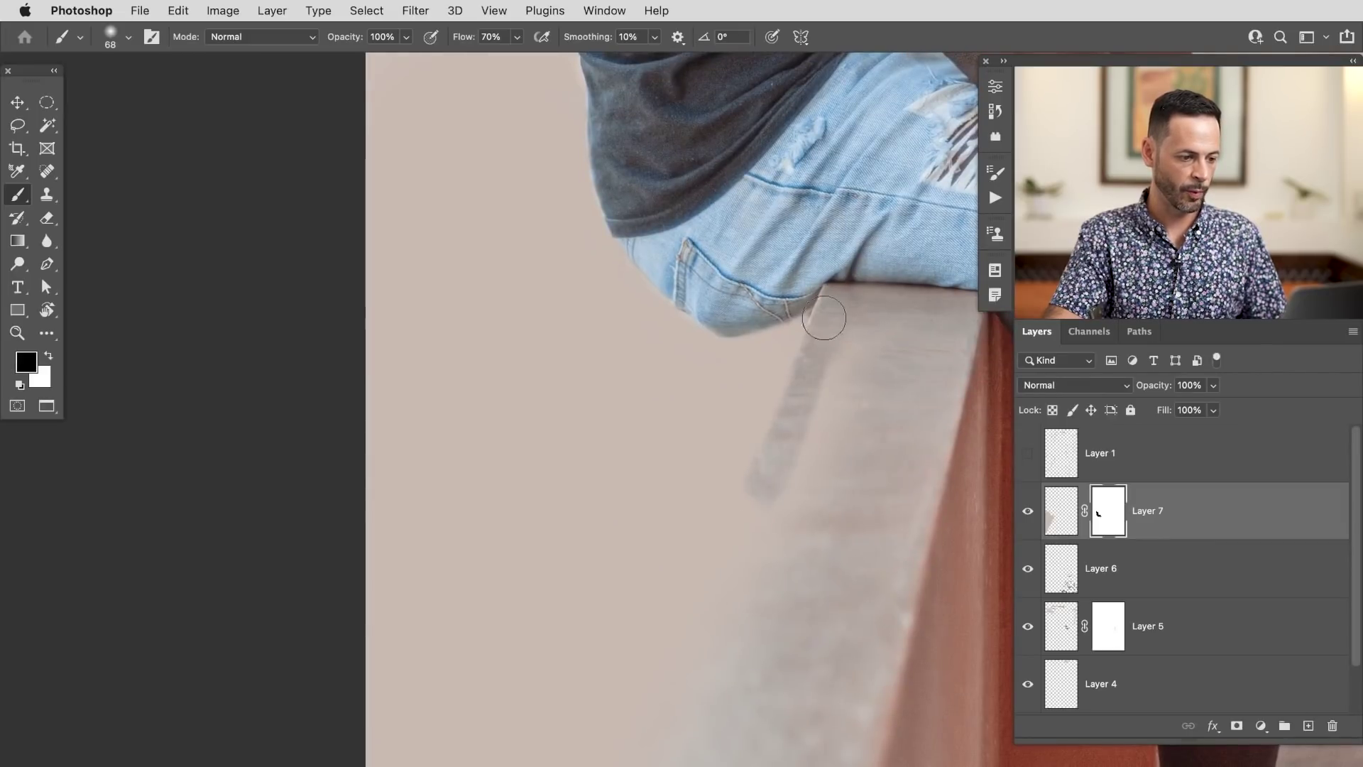
pyautogui.moveTo(810, 408)
pyautogui.mouseDown()
pyautogui.moveTo(791, 502)
pyautogui.moveTo(880, 334)
pyautogui.mouseUp()
pyautogui.moveTo(775, 518); pyautogui.dragTo(798, 519)
pyautogui.moveTo(682, 676); pyautogui.dragTo(748, 548)
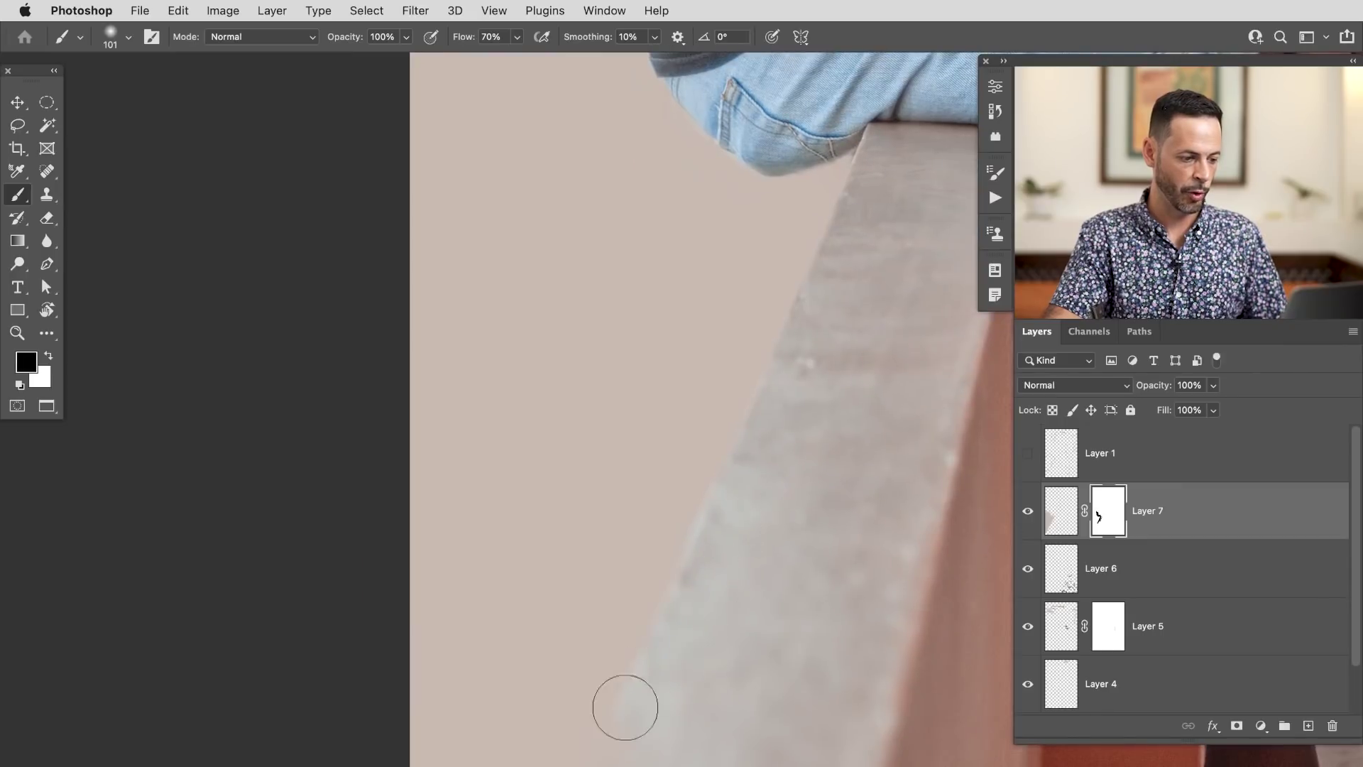
pyautogui.moveTo(642, 680); pyautogui.dragTo(792, 364)
pyautogui.moveTo(695, 483)
pyautogui.mouseDown()
pyautogui.moveTo(602, 576)
pyautogui.moveTo(571, 681)
pyautogui.mouseUp()
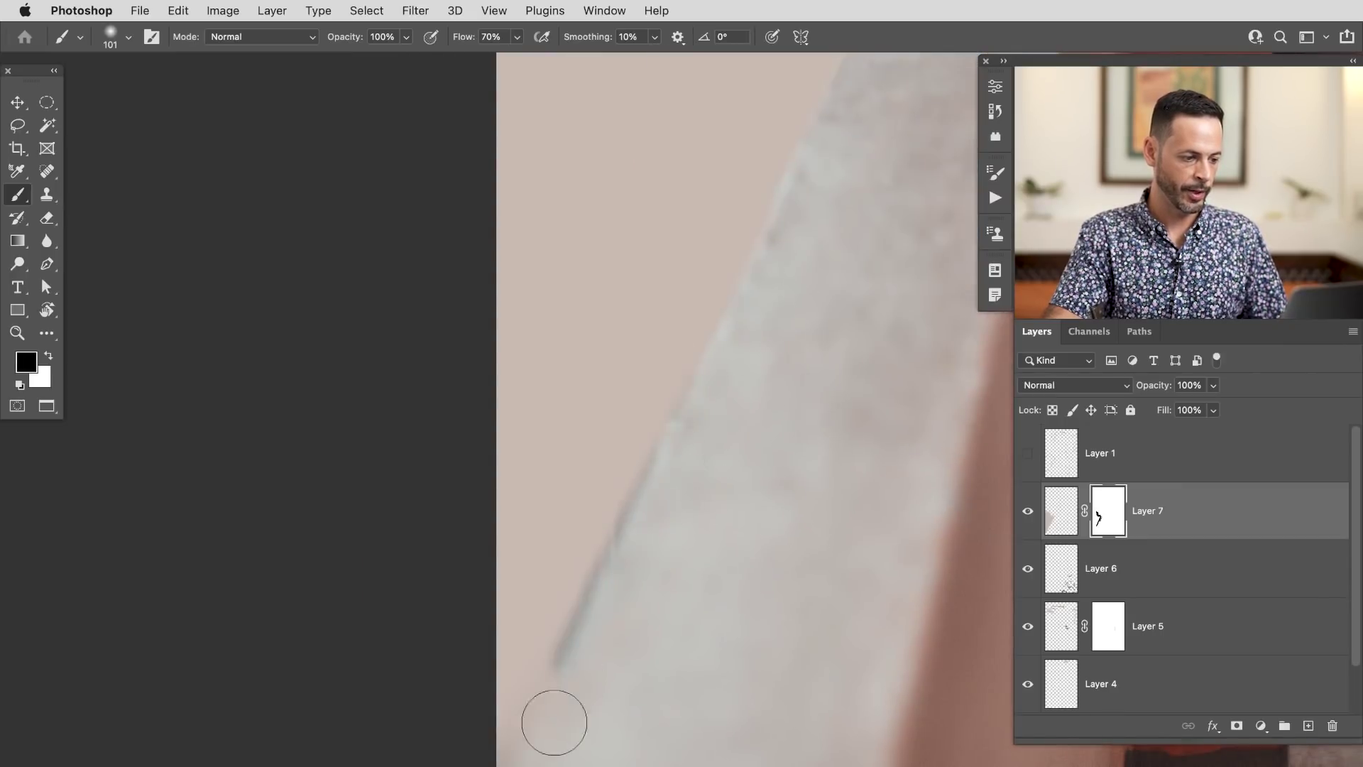
# Restore the beige paint on the mask over the dark fringe beside the lower part of the ledge
pyautogui.press('x')
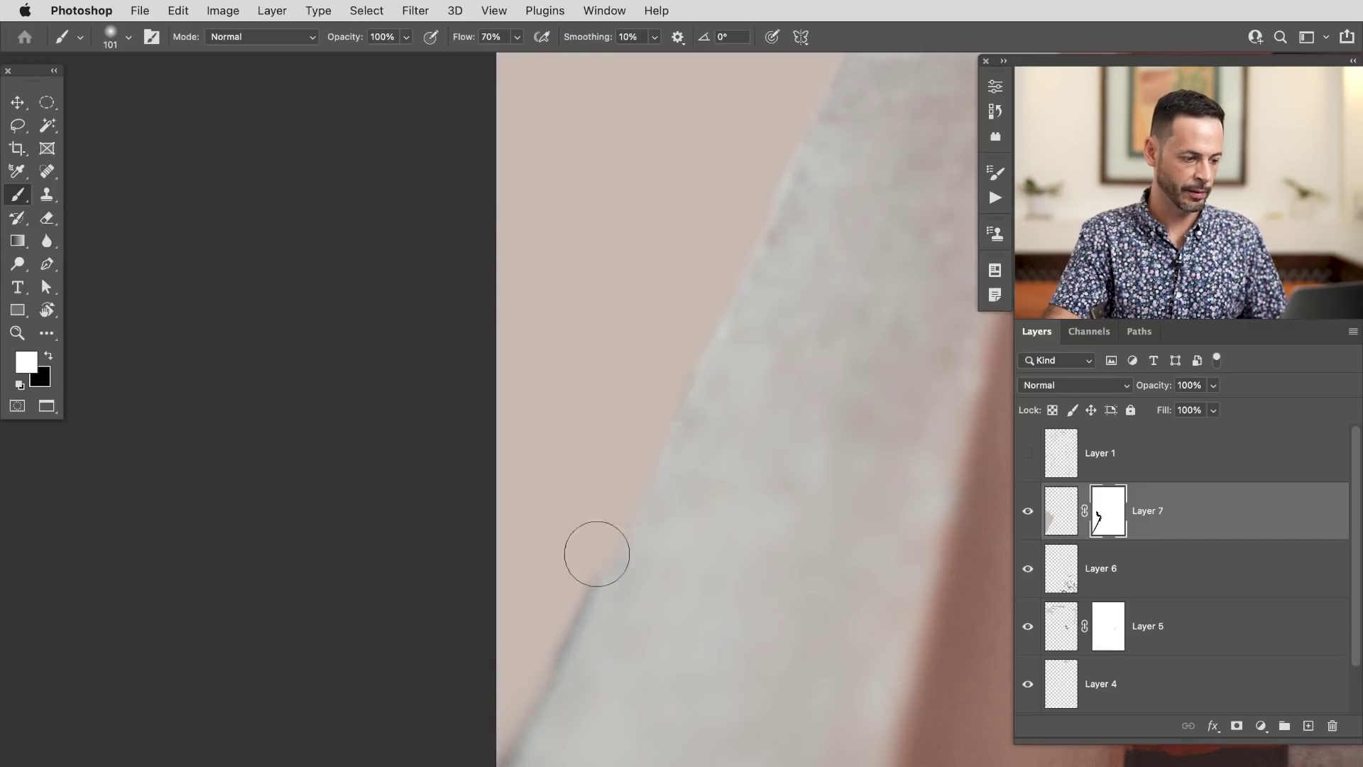
pyautogui.moveTo(622, 491); pyautogui.dragTo(611, 553)
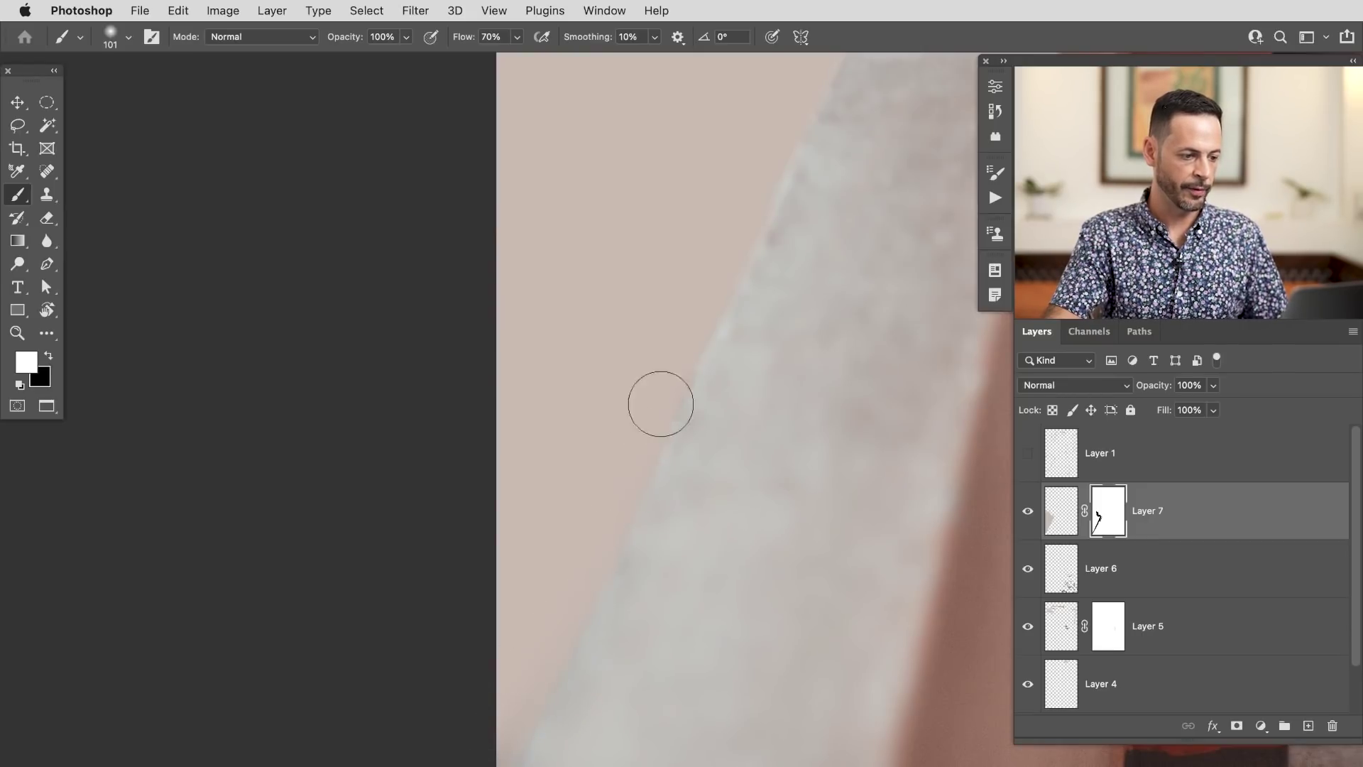
pyautogui.moveTo(718, 252); pyautogui.dragTo(580, 673)
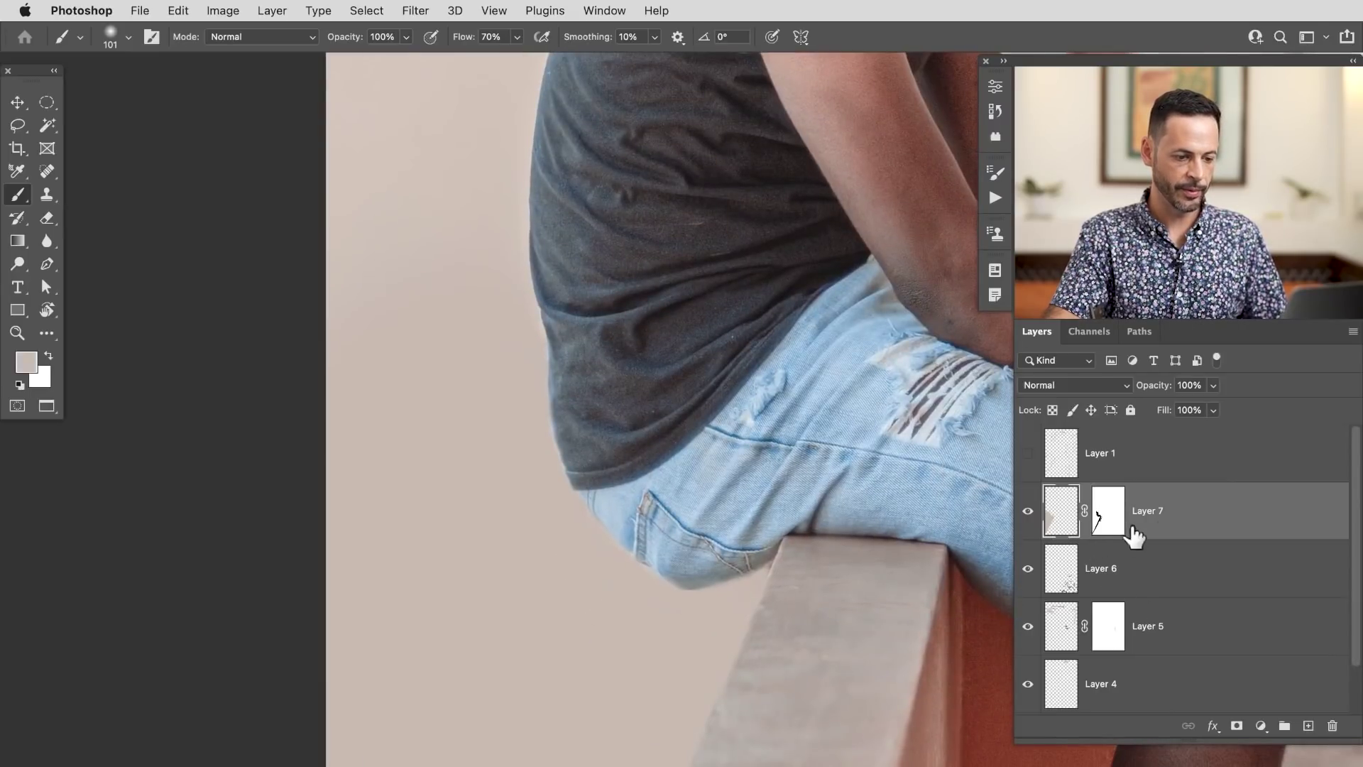
# Convert Layer 7 to a smart object and add 1% Gaussian monochromatic noise, comparing the wall with the preview off
pyautogui.rightClick(1235, 524)
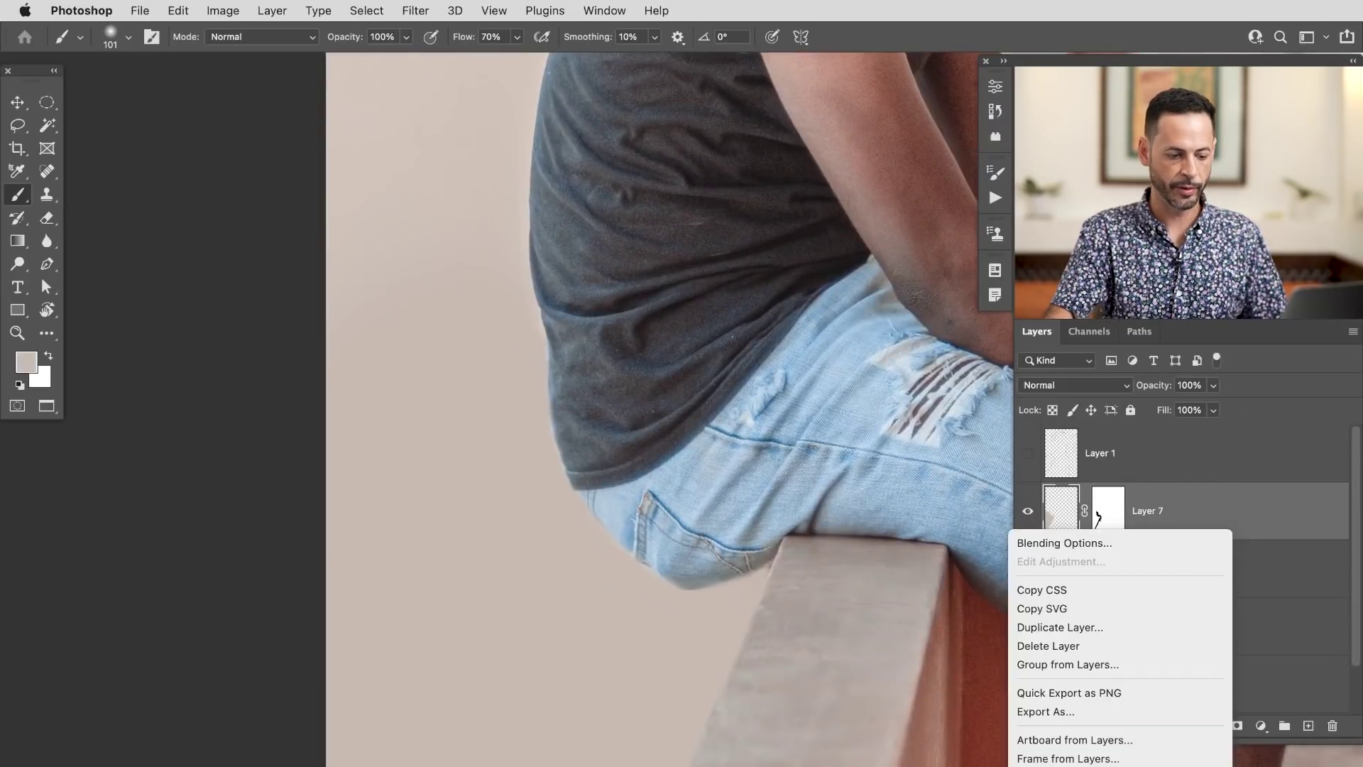
pyautogui.scroll(-2, 1081, 723)
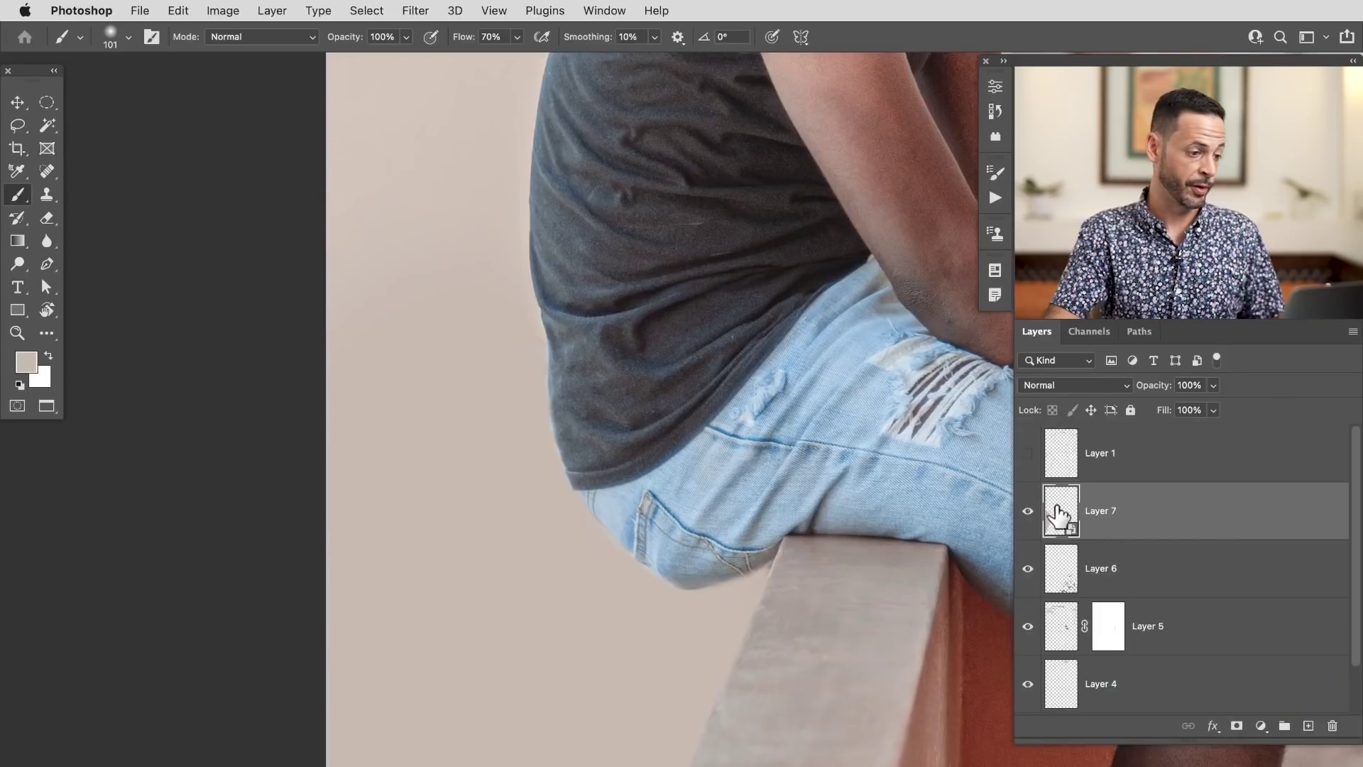
pyautogui.click(416, 10)
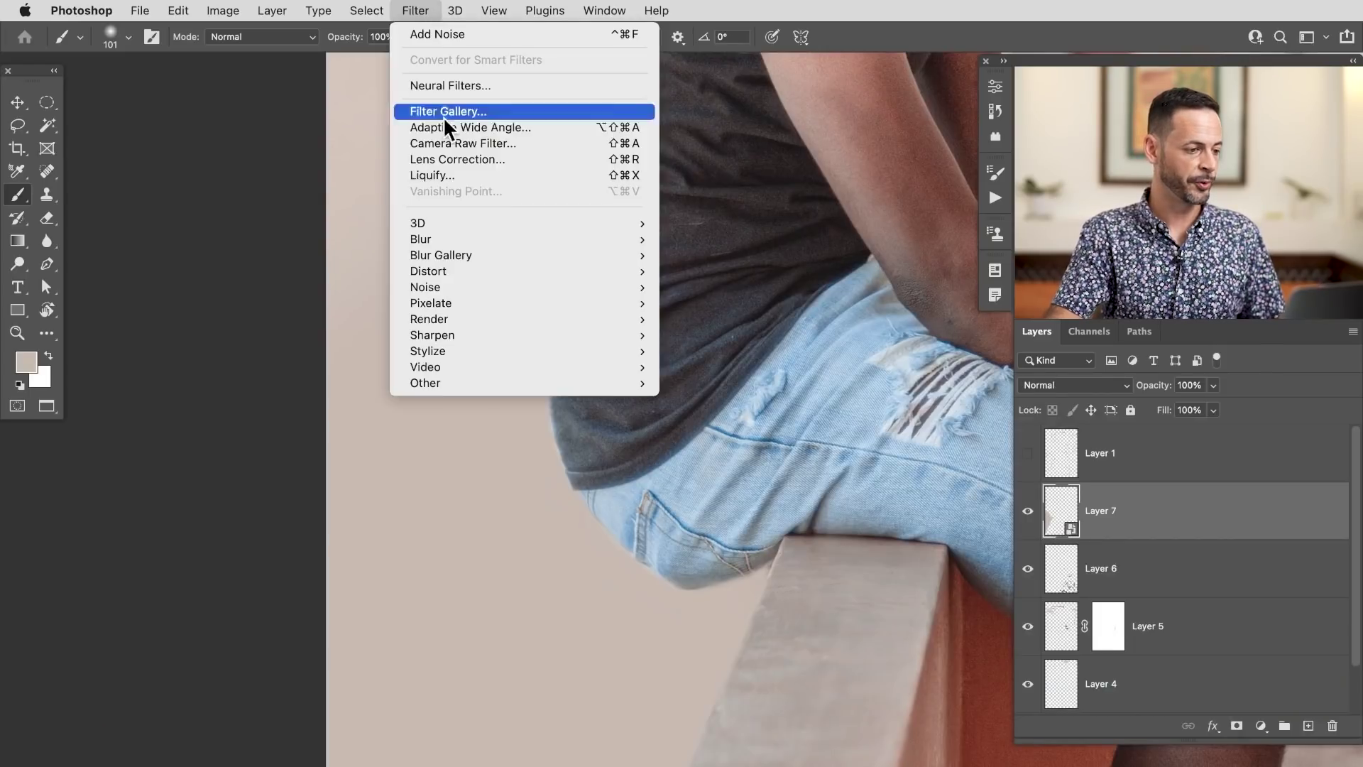
pyautogui.moveTo(465, 287)
pyautogui.click(709, 284)
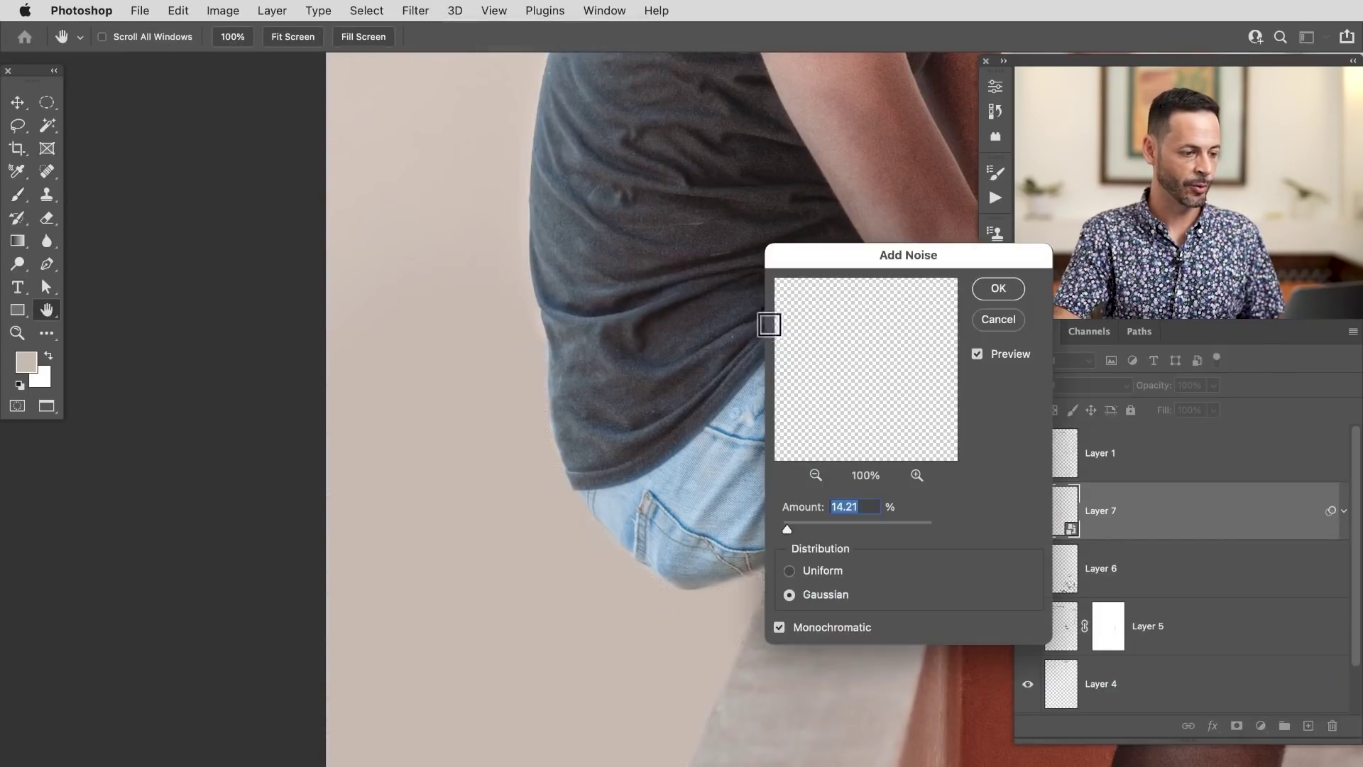
pyautogui.write('1')
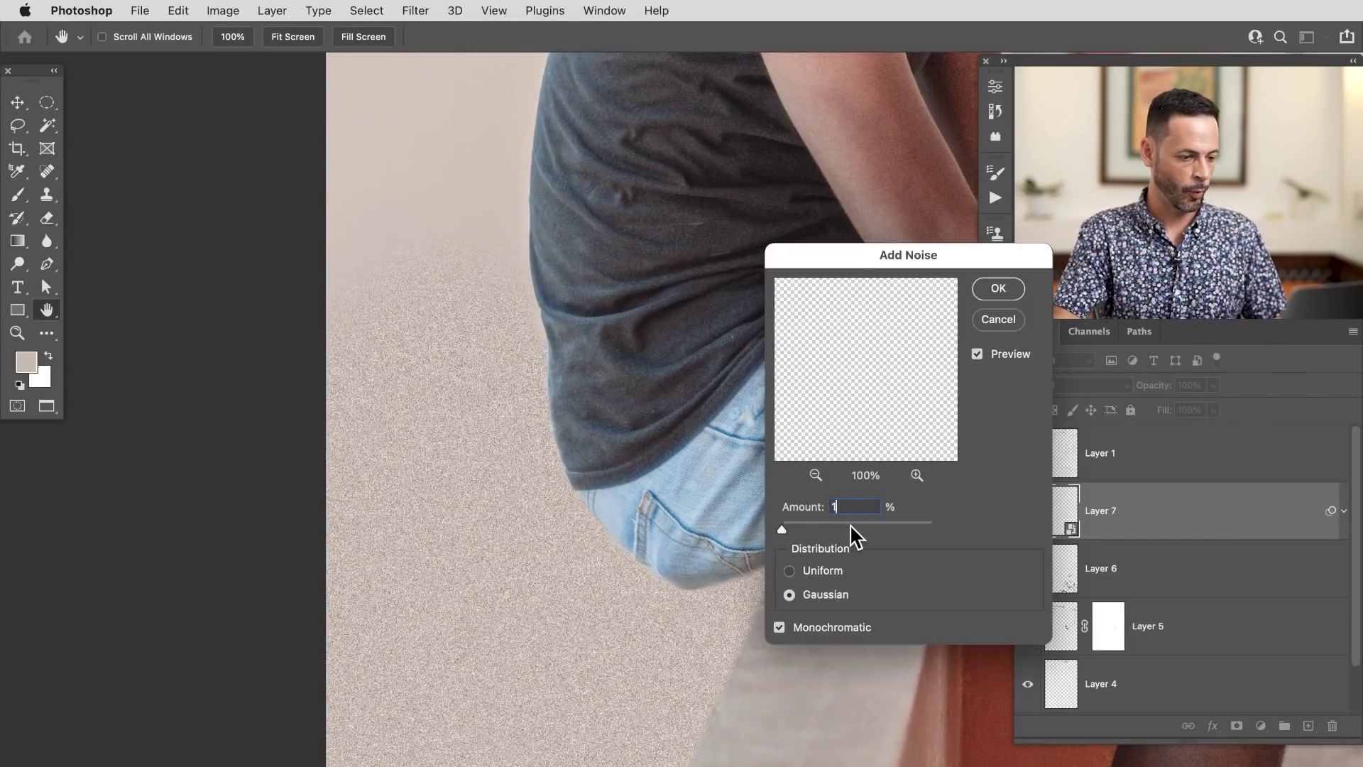
pyautogui.press('alt')
pyautogui.moveTo(497, 377); pyautogui.dragTo(609, 345)
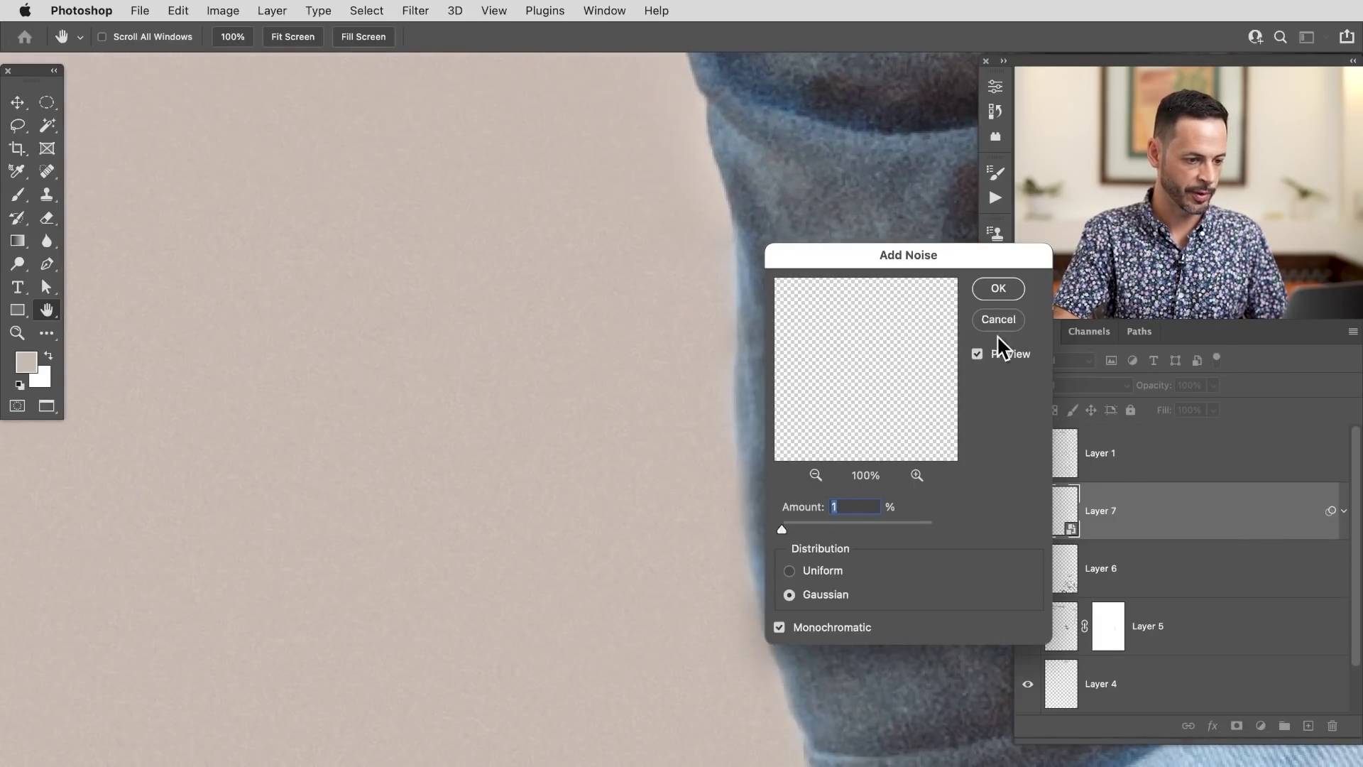
pyautogui.click(977, 355)
pyautogui.moveTo(569, 404); pyautogui.dragTo(372, 495)
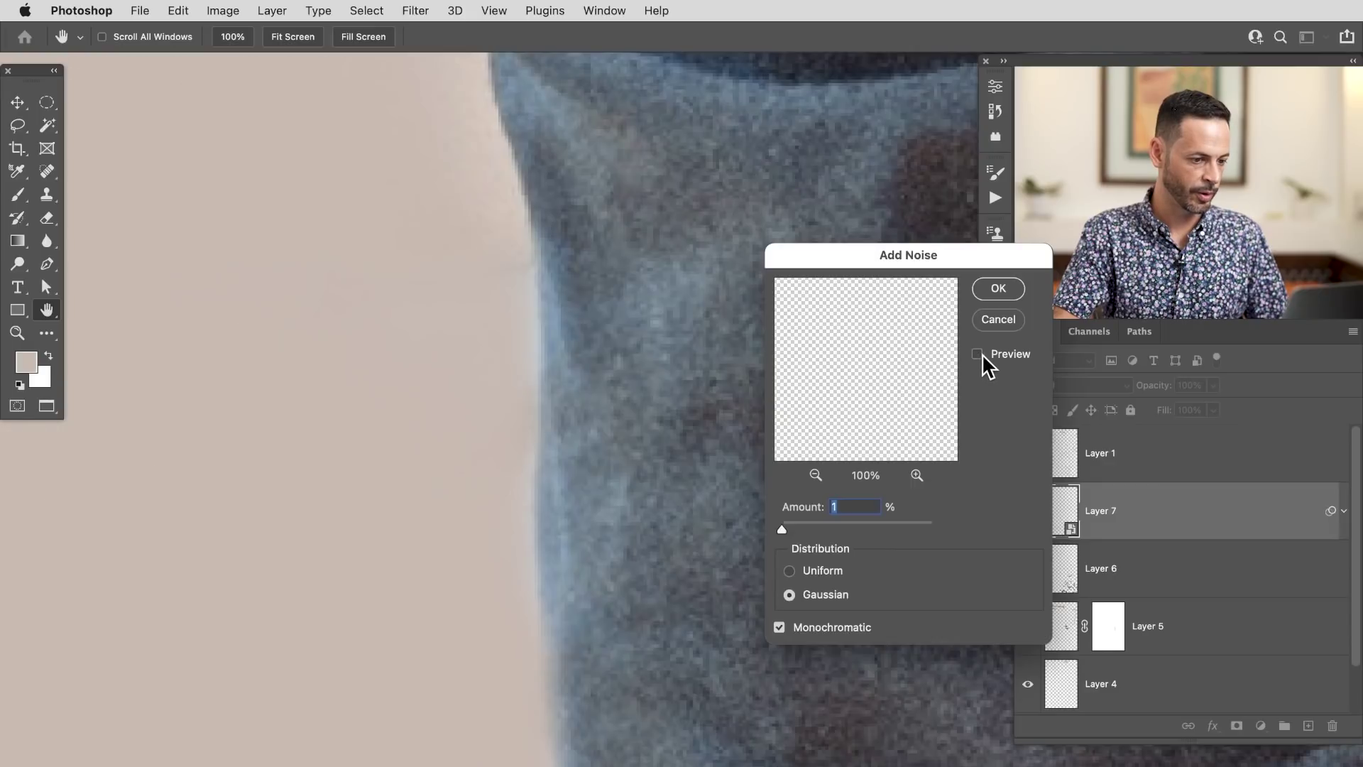
pyautogui.click(1001, 288)
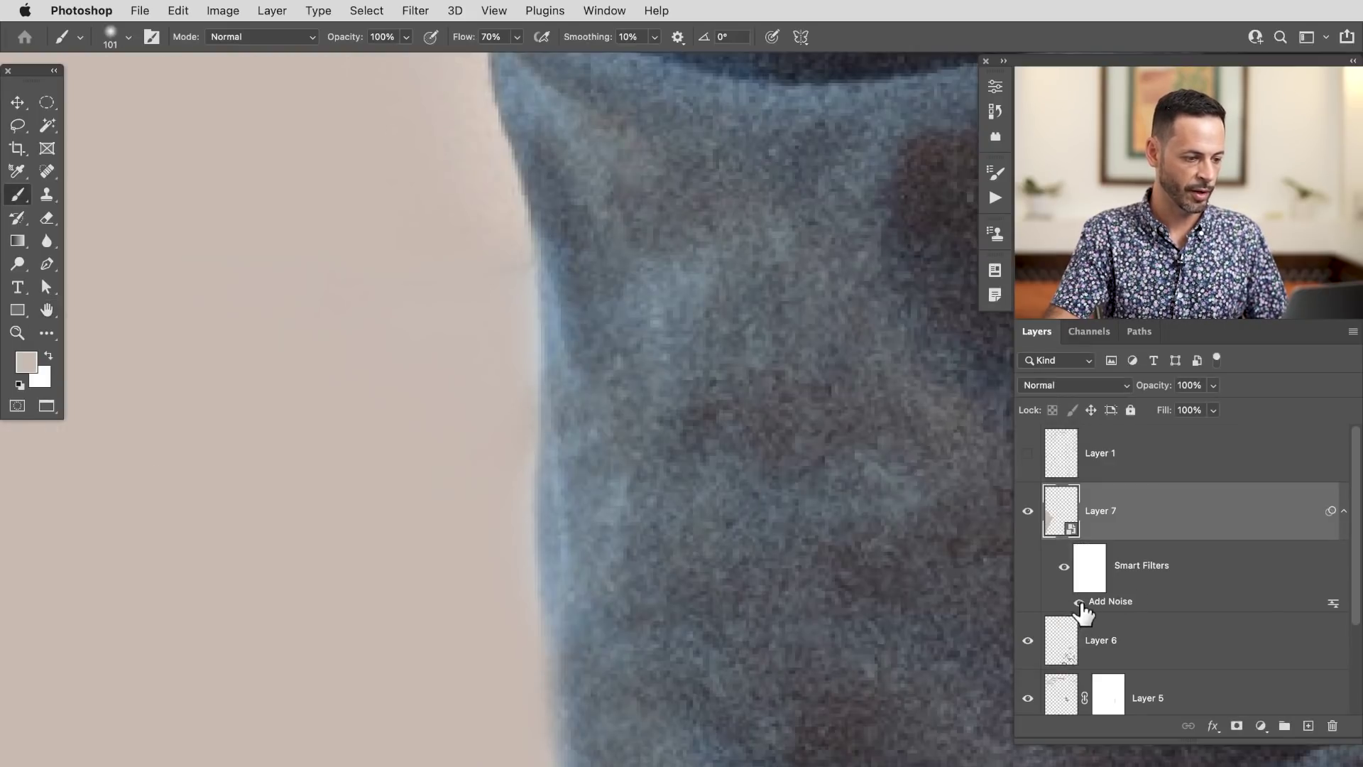
# Add an empty layer above Layer 7 and hide both layers to expose the air conditioners
pyautogui.moveTo(866, 586); pyautogui.dragTo(738, 619)
pyautogui.moveTo(828, 668); pyautogui.dragTo(608, 450)
pyautogui.moveTo(731, 490); pyautogui.dragTo(681, 500)
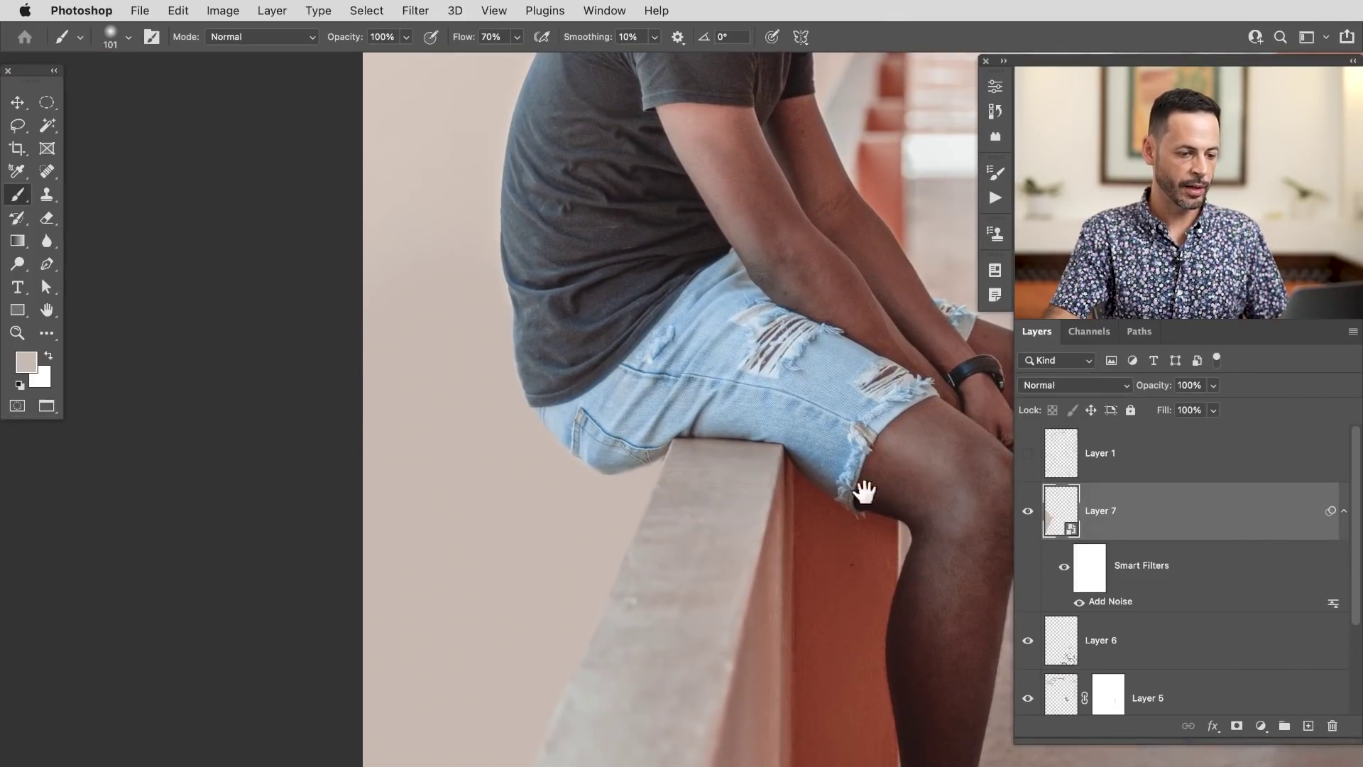
pyautogui.click(1343, 511)
pyautogui.press('super+alt+shift+n')
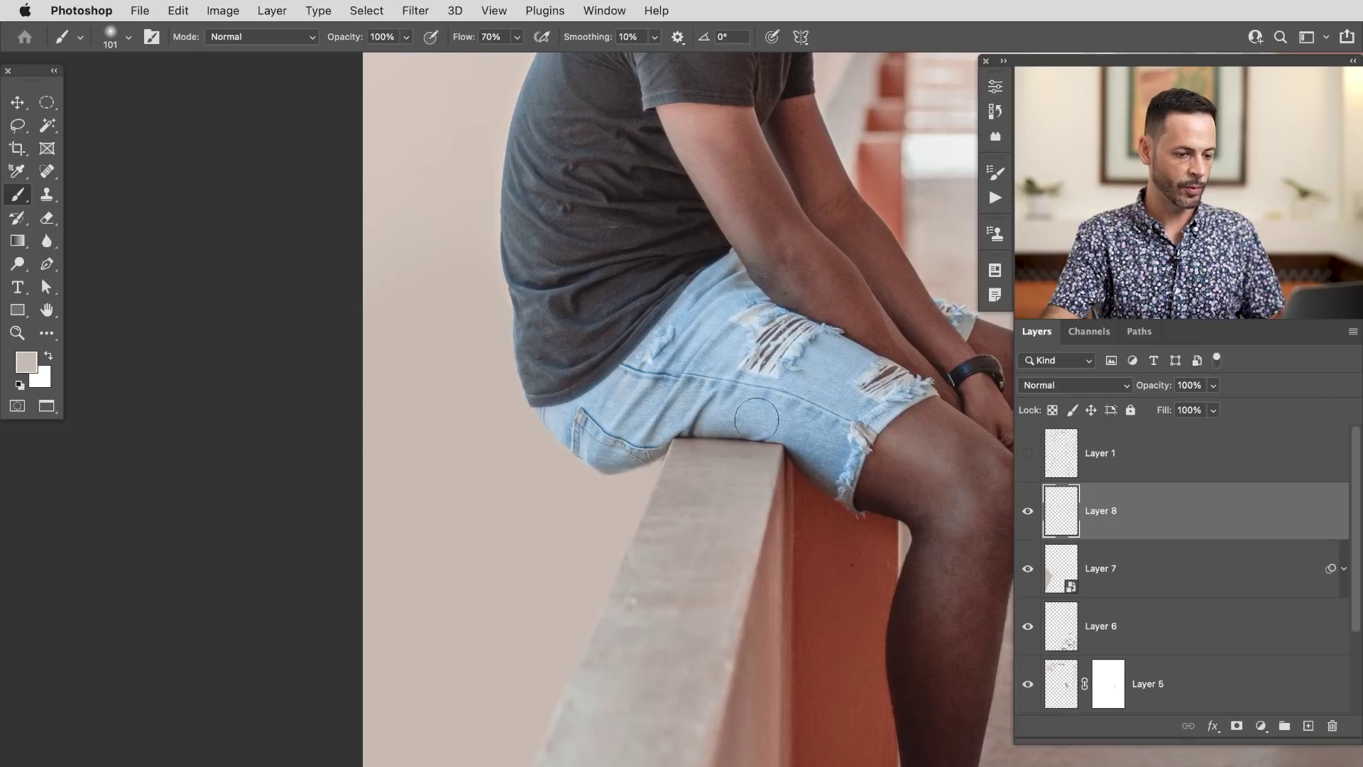
pyautogui.moveTo(1023, 519); pyautogui.dragTo(1032, 593)
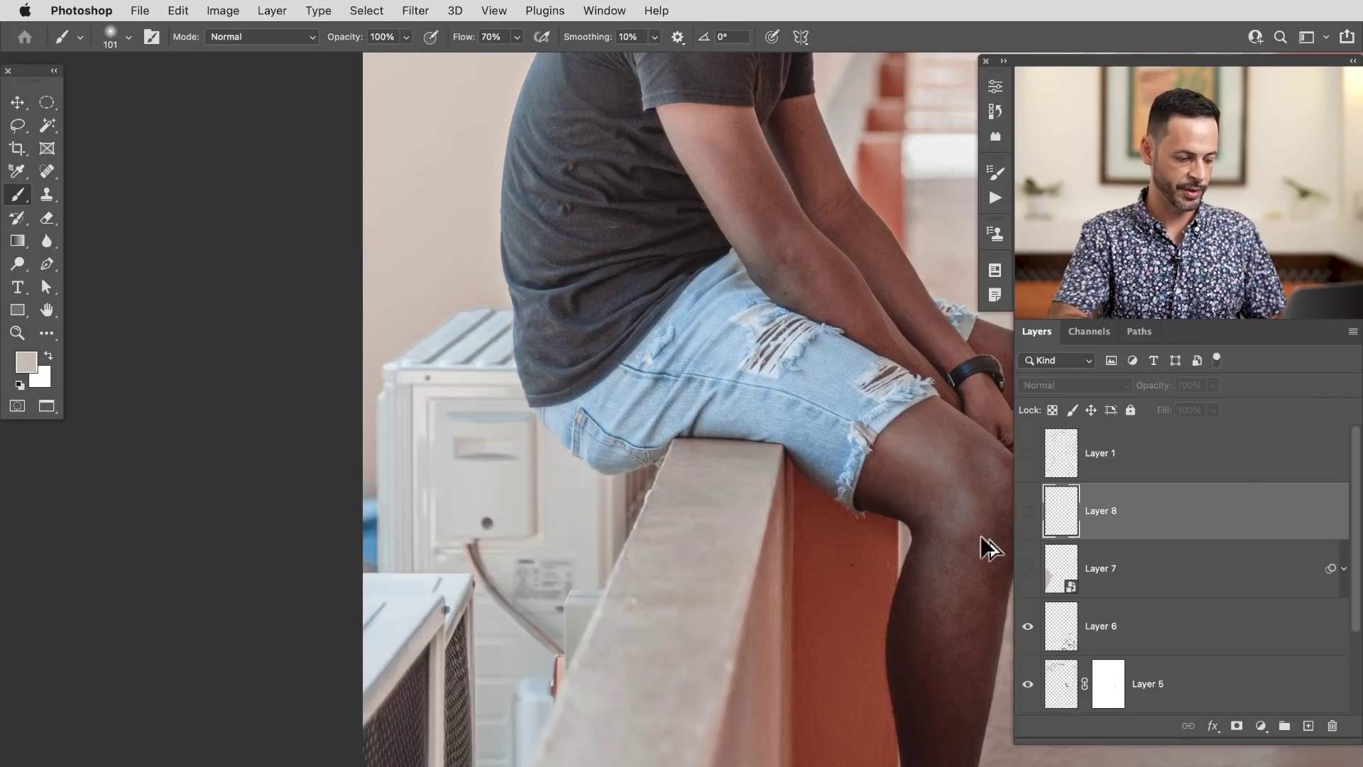
# On another new layer, paint sampled wall tones over the rear air conditioner beside the shirt with small soft brushes
pyautogui.press('super+alt+shift+n')
pyautogui.keyDown('alt'); pyautogui.click(399, 323); pyautogui.keyUp('alt')
pyautogui.moveTo(419, 324)
pyautogui.mouseDown()
pyautogui.moveTo(477, 292)
pyautogui.moveTo(493, 329)
pyautogui.moveTo(697, 234)
pyautogui.mouseUp()
pyautogui.moveTo(574, 242)
pyautogui.mouseDown()
pyautogui.moveTo(554, 244)
pyautogui.moveTo(491, 140)
pyautogui.mouseUp()
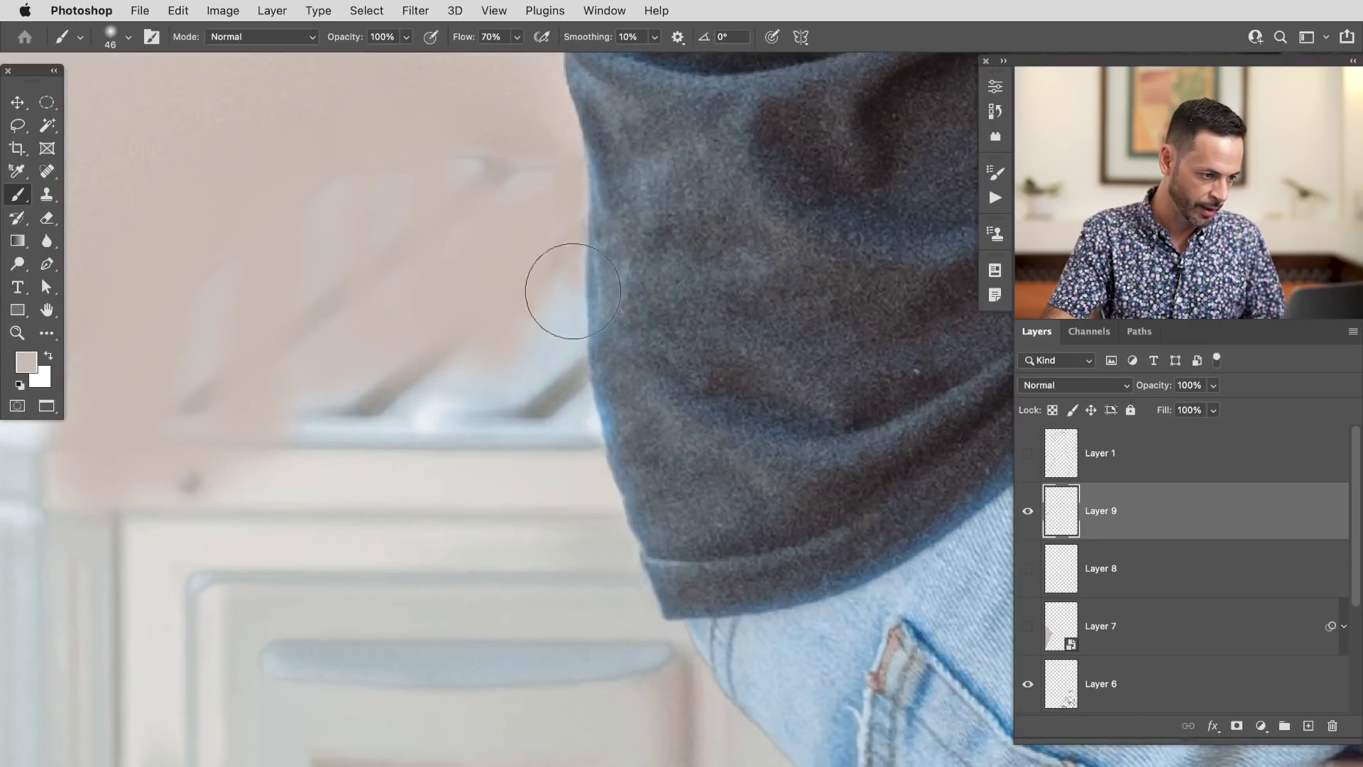
pyautogui.moveTo(578, 330)
pyautogui.mouseDown()
pyautogui.moveTo(595, 495)
pyautogui.moveTo(542, 368)
pyautogui.moveTo(555, 482)
pyautogui.moveTo(552, 306)
pyautogui.moveTo(530, 272)
pyautogui.moveTo(508, 463)
pyautogui.moveTo(461, 308)
pyautogui.moveTo(506, 584)
pyautogui.moveTo(549, 489)
pyautogui.moveTo(598, 584)
pyautogui.moveTo(600, 513)
pyautogui.moveTo(625, 591)
pyautogui.moveTo(620, 531)
pyautogui.moveTo(608, 545)
pyautogui.moveTo(637, 637)
pyautogui.mouseUp()
pyautogui.moveTo(679, 687)
pyautogui.mouseDown()
pyautogui.moveTo(663, 648)
pyautogui.moveTo(728, 739)
pyautogui.moveTo(660, 621)
pyautogui.moveTo(735, 728)
pyautogui.moveTo(521, 486)
pyautogui.mouseUp()
pyautogui.keyDown('alt'); pyautogui.click(726, 744); pyautogui.keyUp('alt')
pyautogui.moveTo(566, 612)
pyautogui.mouseDown()
pyautogui.moveTo(514, 598)
pyautogui.moveTo(503, 629)
pyautogui.moveTo(532, 618)
pyautogui.mouseUp()
pyautogui.moveTo(508, 590)
pyautogui.mouseDown()
pyautogui.moveTo(545, 603)
pyautogui.moveTo(568, 589)
pyautogui.moveTo(469, 556)
pyautogui.moveTo(423, 405)
pyautogui.moveTo(353, 305)
pyautogui.moveTo(390, 284)
pyautogui.moveTo(398, 389)
pyautogui.moveTo(381, 447)
pyautogui.moveTo(433, 359)
pyautogui.mouseUp()
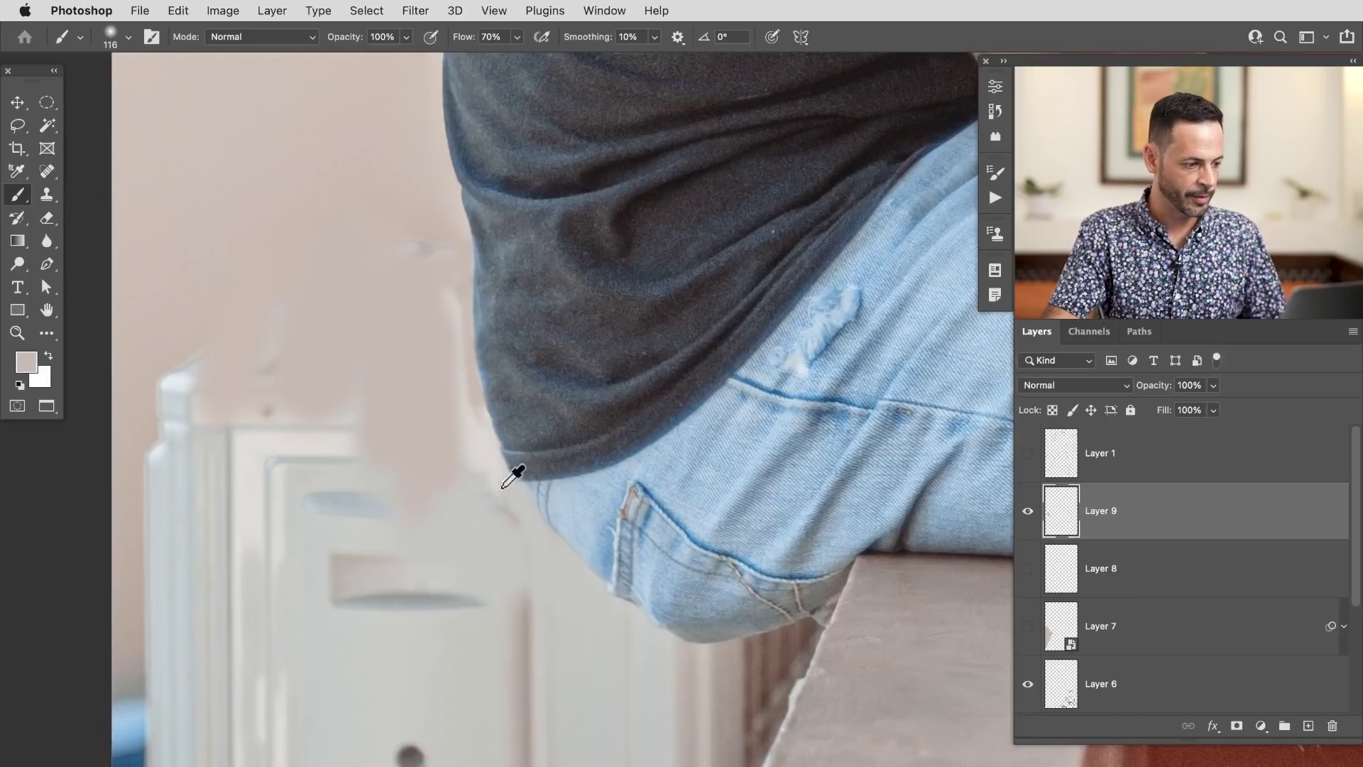
# Paint broad beige strokes over the air conditioner, shirt and jeans with a 287 px brush, hide Layer 9 and show Layer 7
pyautogui.moveTo(365, 502); pyautogui.dragTo(526, 517)
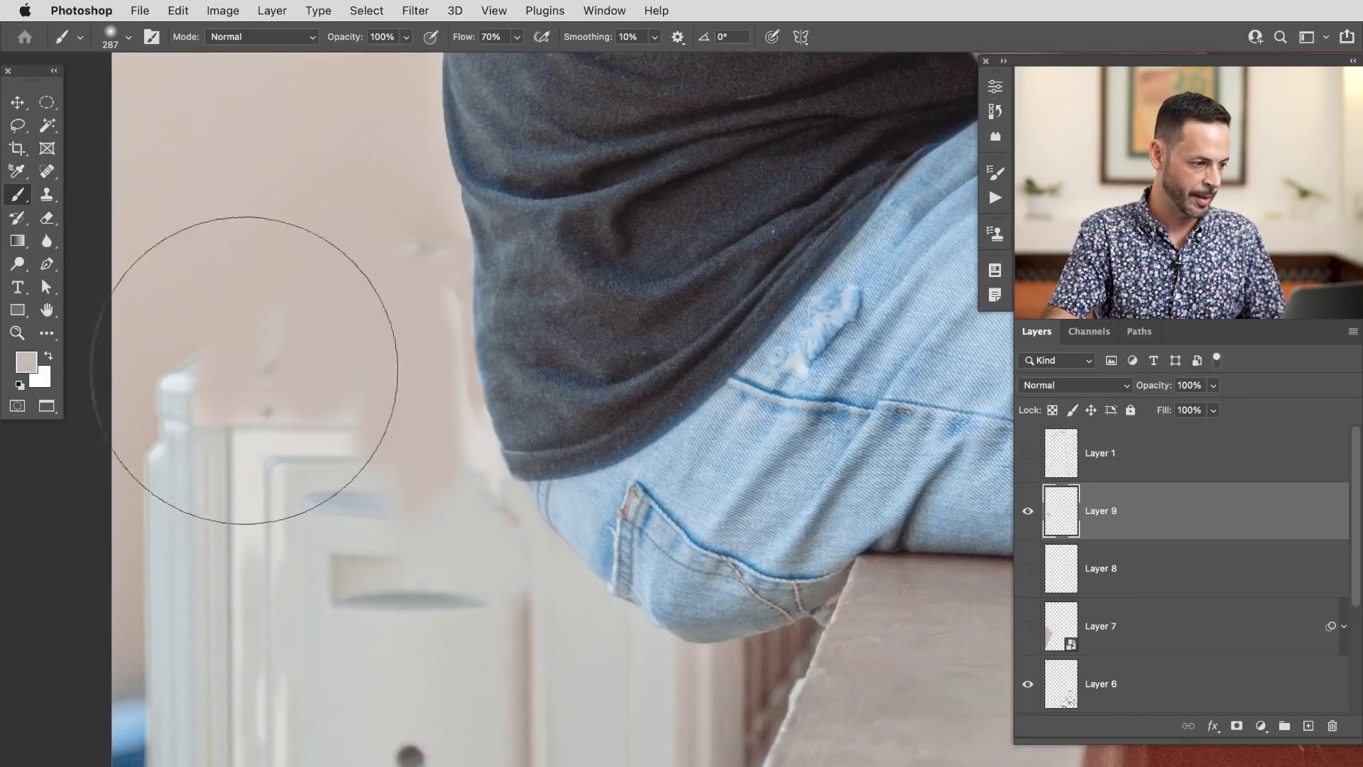
pyautogui.moveTo(370, 496)
pyautogui.mouseDown()
pyautogui.moveTo(466, 334)
pyautogui.moveTo(624, 684)
pyautogui.moveTo(654, 639)
pyautogui.moveTo(707, 670)
pyautogui.mouseUp()
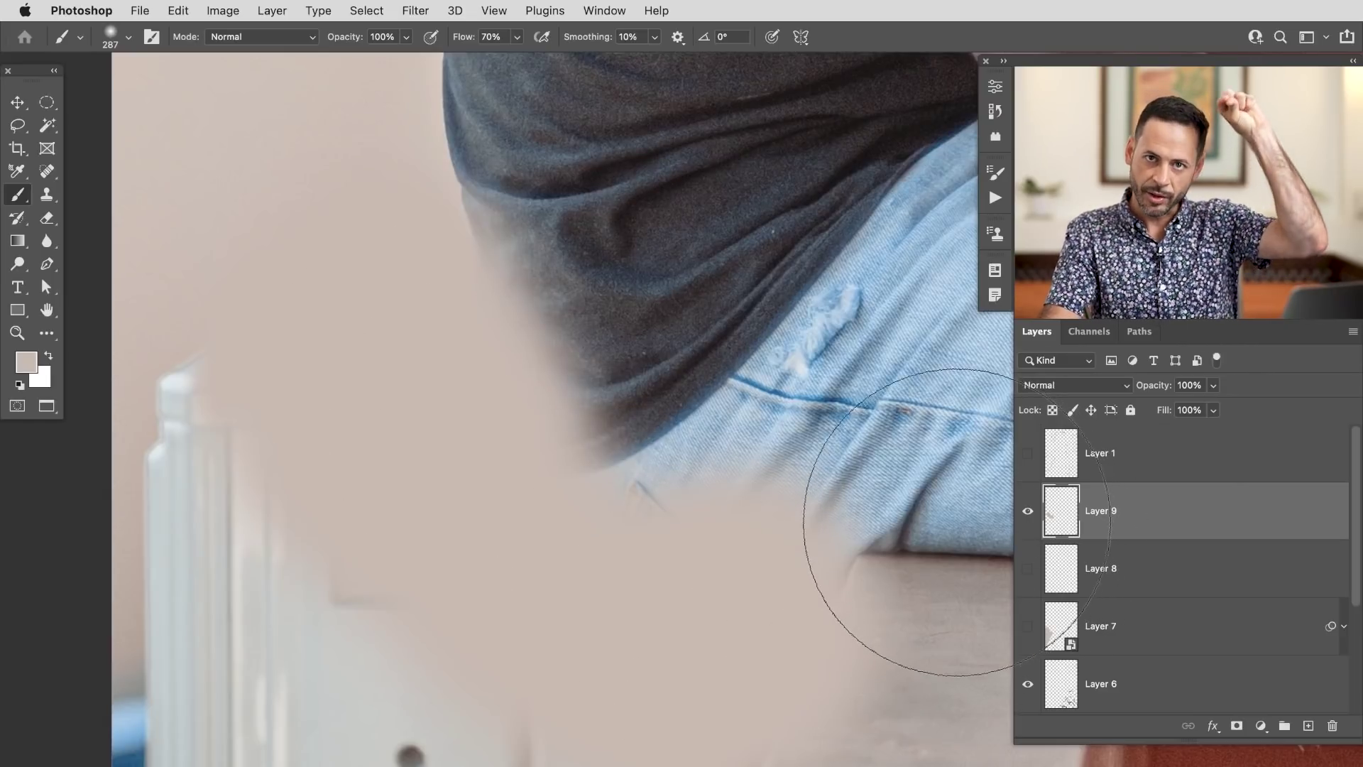
pyautogui.click(1028, 511)
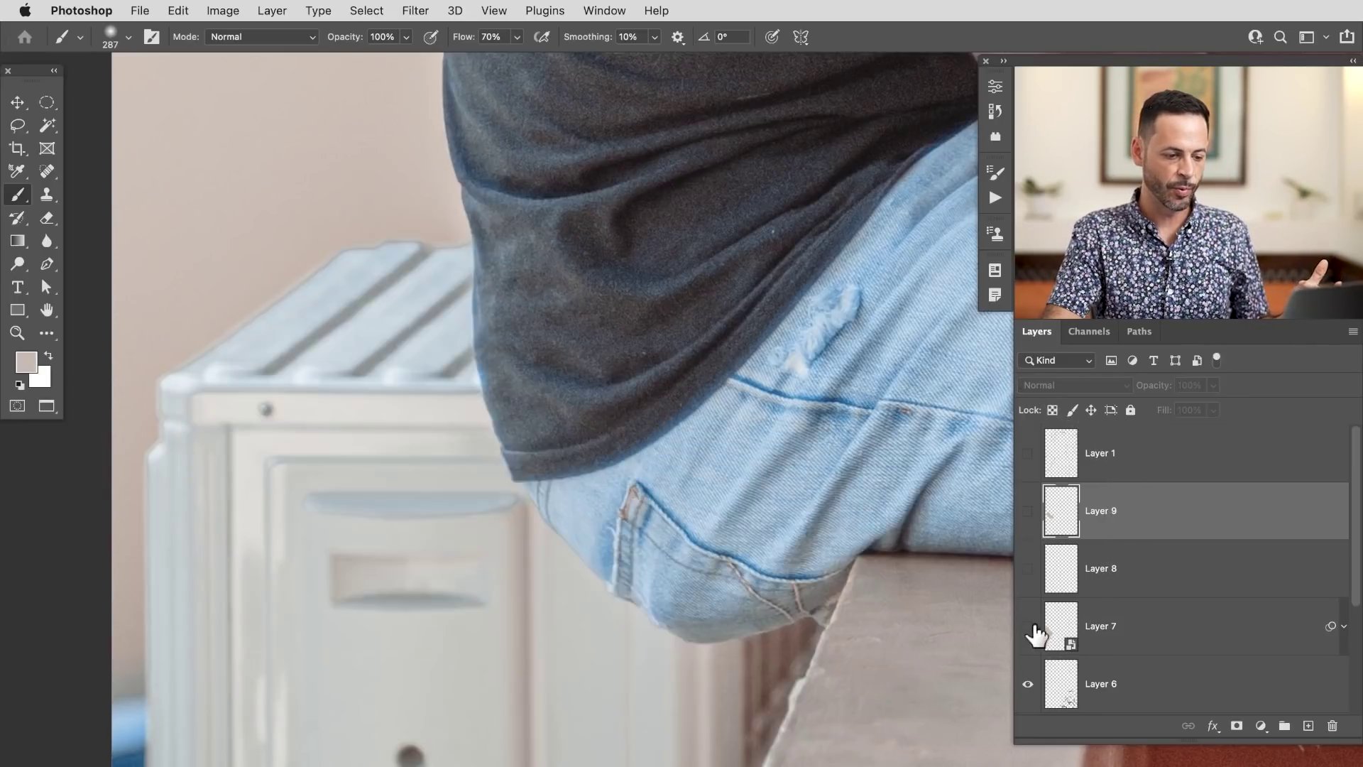
pyautogui.click(1029, 626)
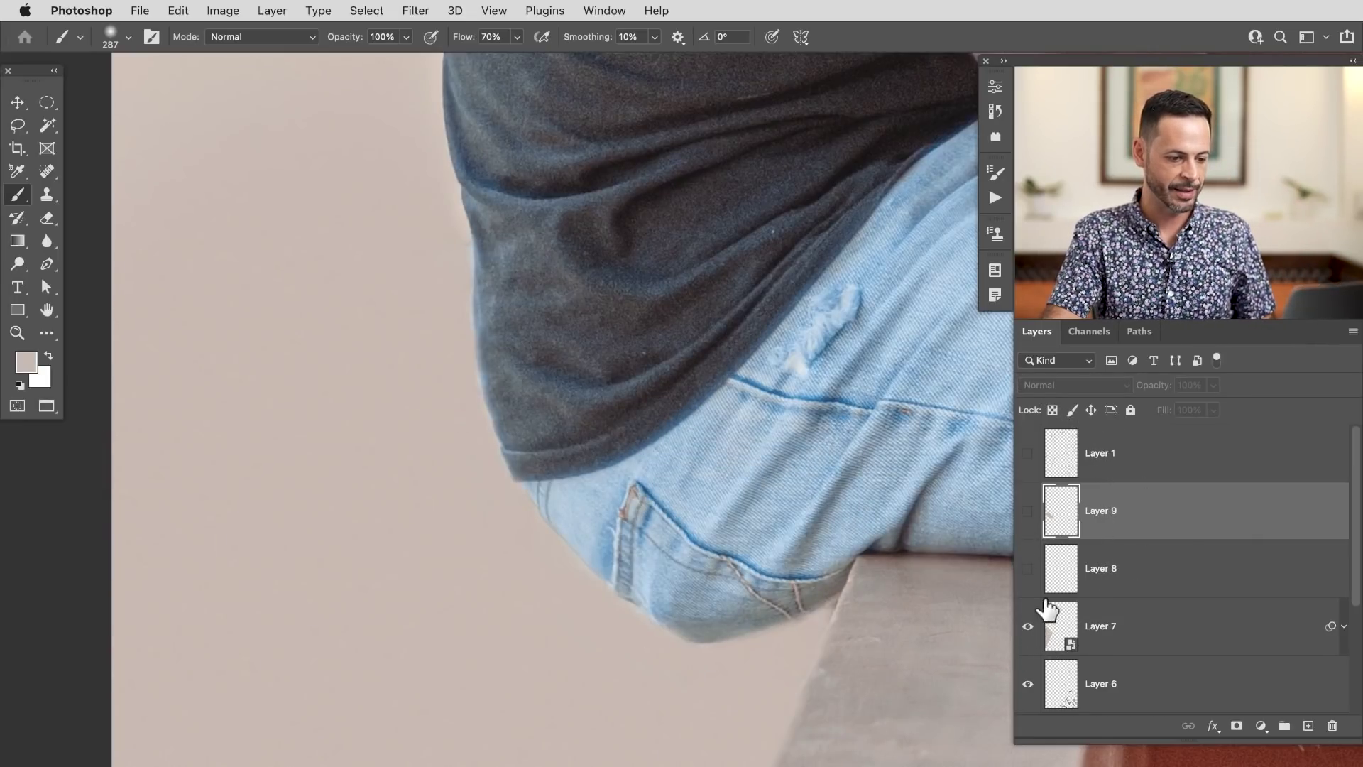
# Add a layer mask to Layer 7 and refine it along the jeans' lower edge with a 32 px brush
pyautogui.click(1168, 639)
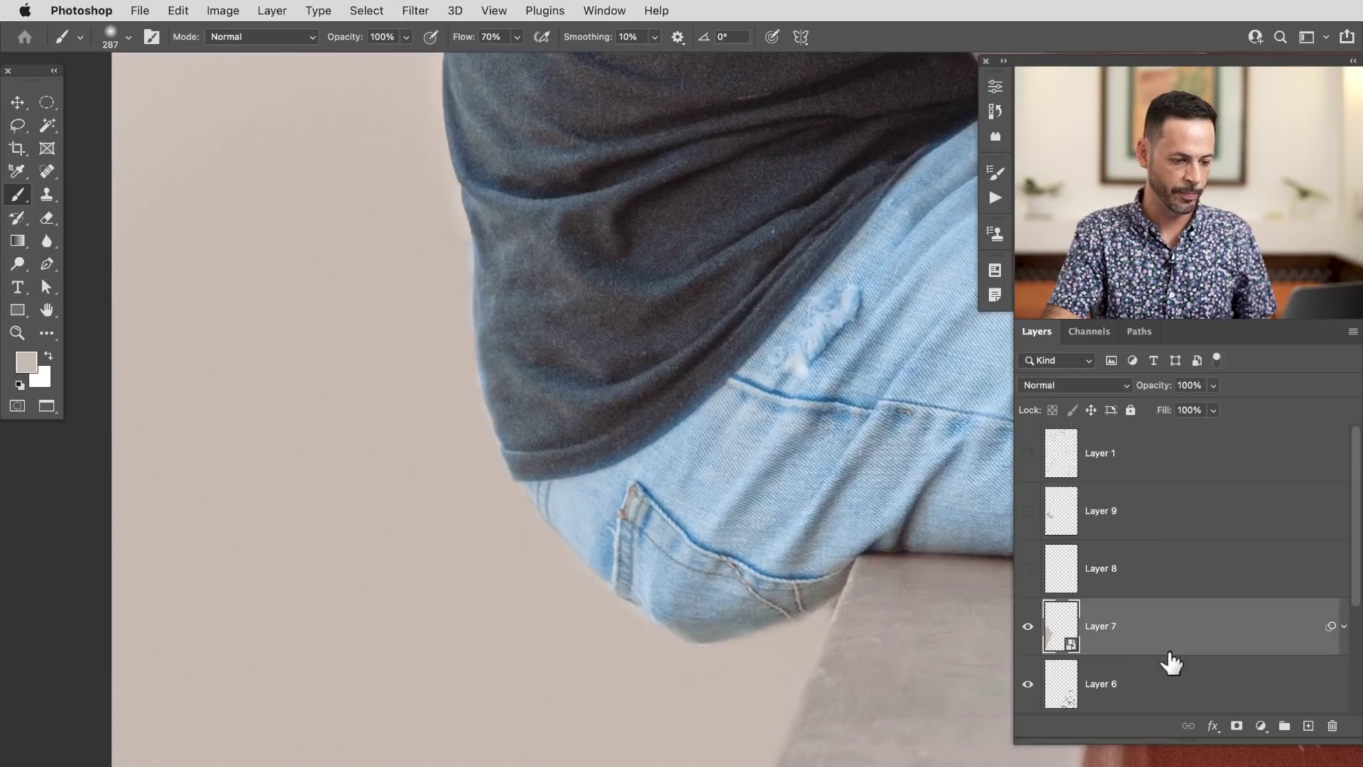
pyautogui.click(1237, 725)
pyautogui.press('d')
pyautogui.moveTo(808, 604); pyautogui.dragTo(600, 614)
pyautogui.press('x')
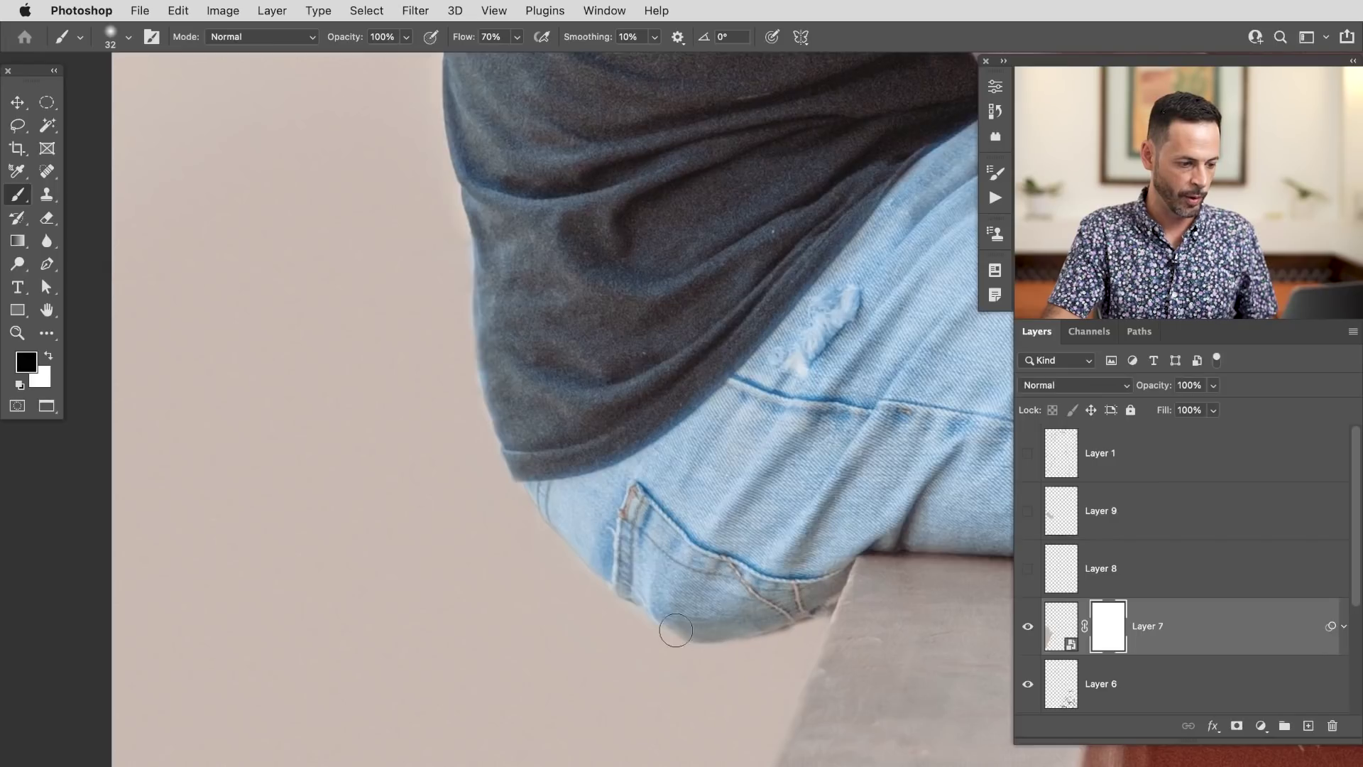
pyautogui.press('x')
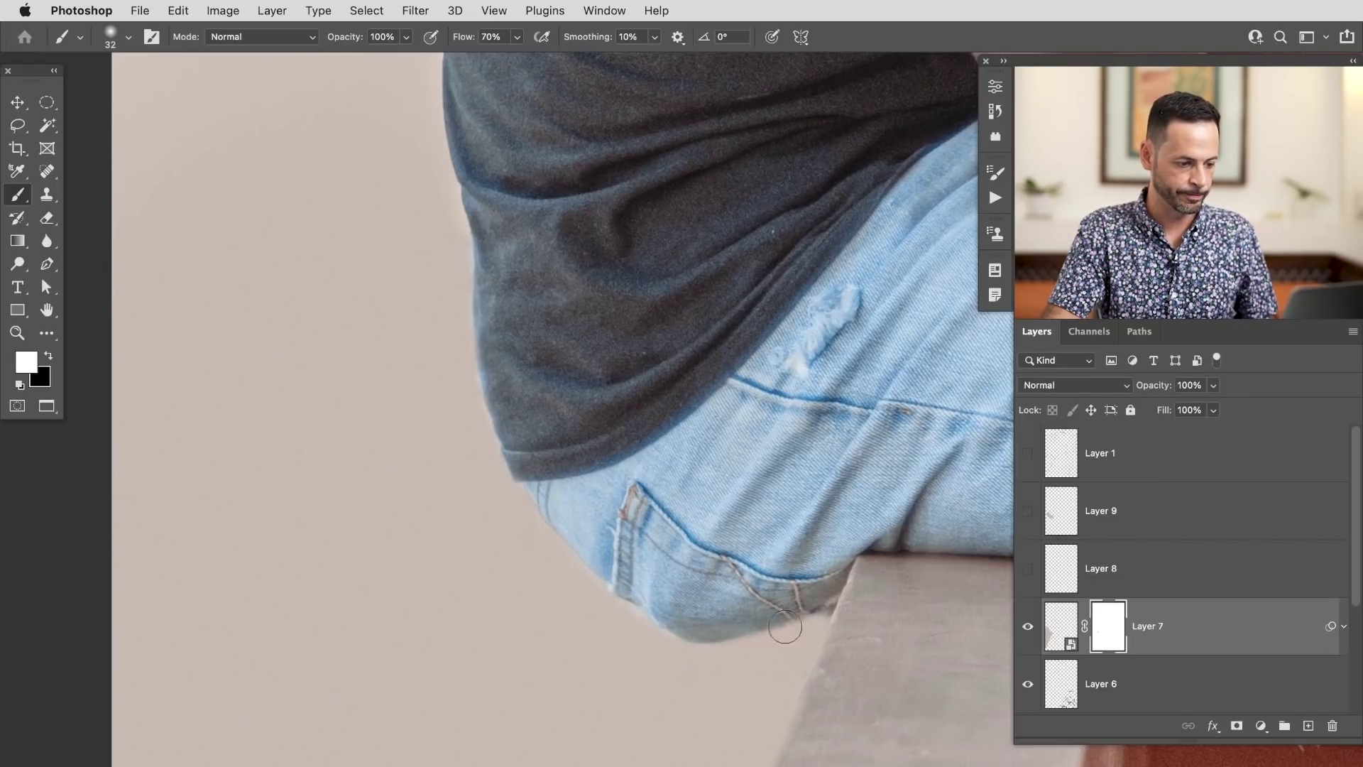
# Delete the practice paint layers, Layer 8 and Layer 9
pyautogui.scroll(-6, 777, 627)
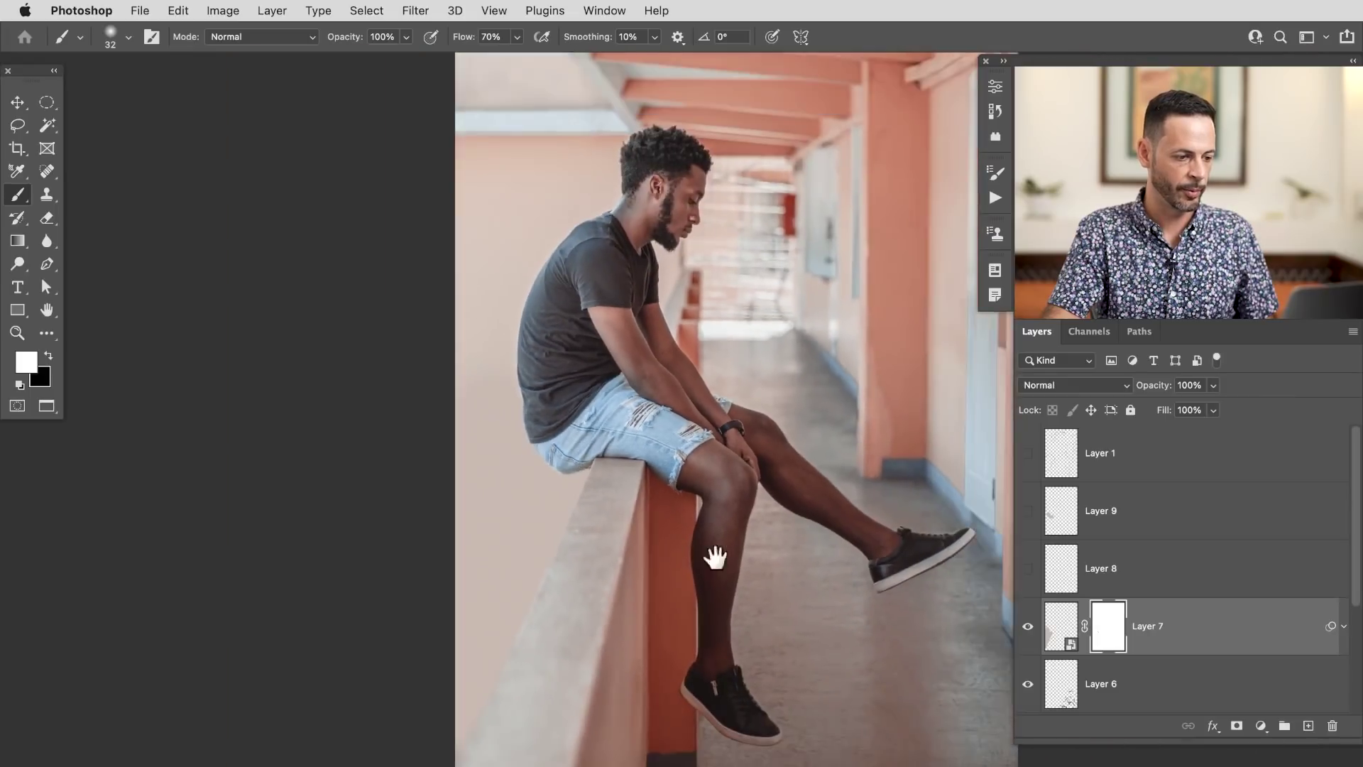
pyautogui.moveTo(715, 557); pyautogui.dragTo(605, 648)
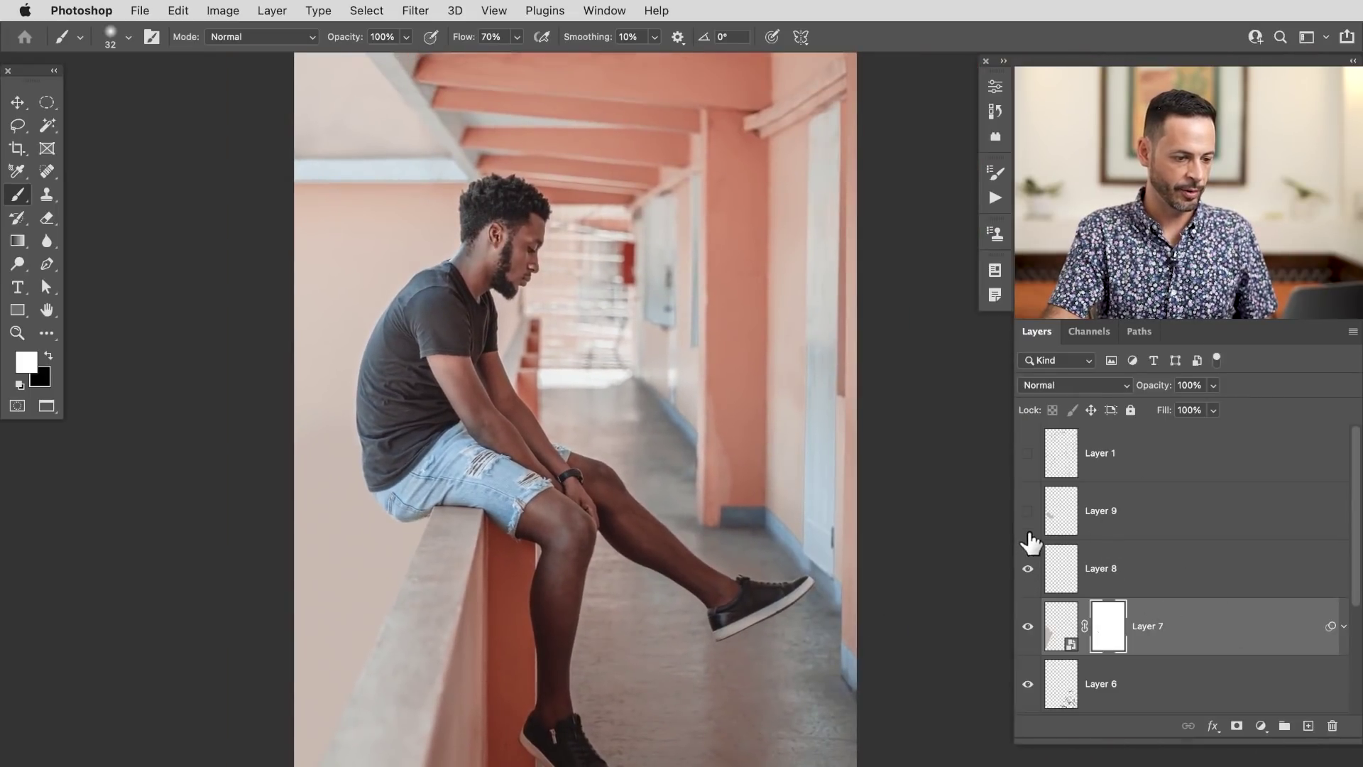
pyautogui.click(1141, 523)
pyautogui.keyDown('shift'); pyautogui.click(1136, 578); pyautogui.keyUp('shift')
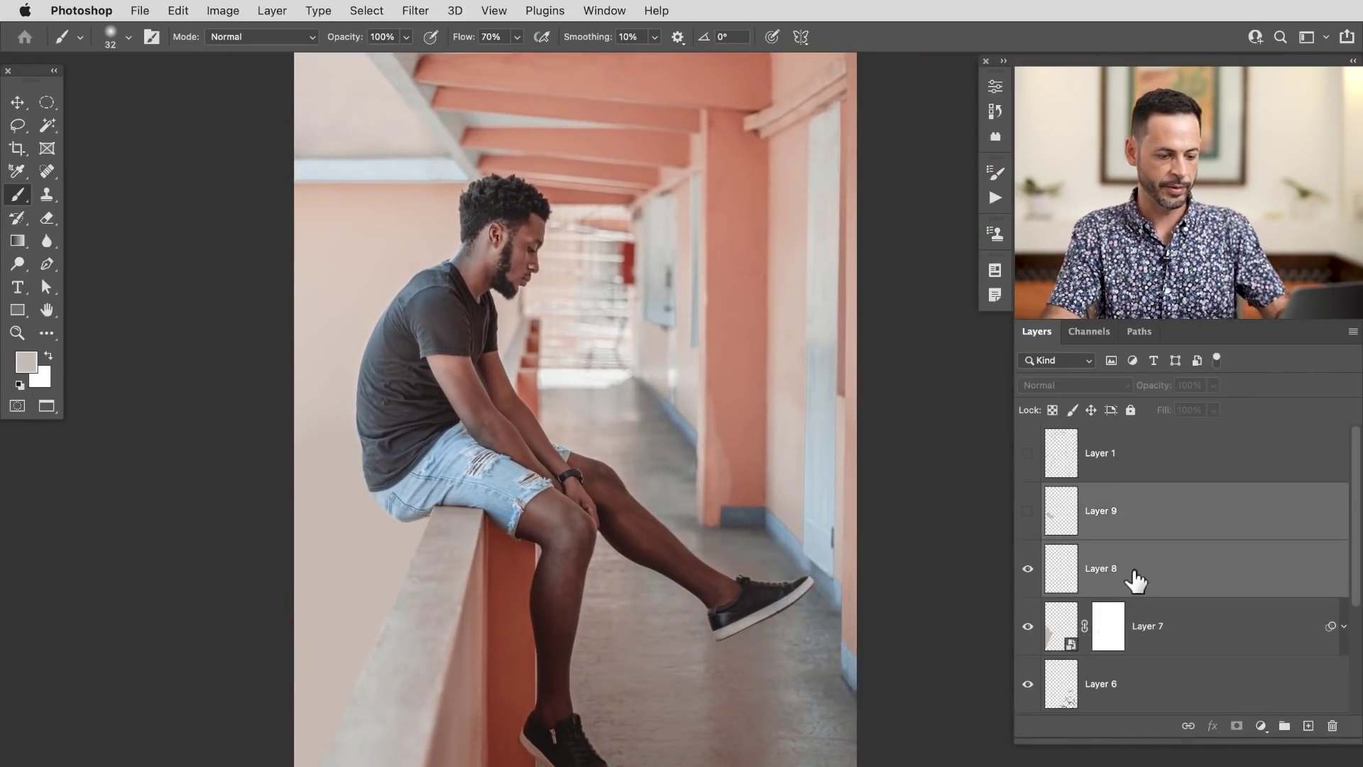
pyautogui.press('Delete')
# Show the red markings on Layer 1 to check the photo for remaining distractions, and hide them again
pyautogui.click(1027, 455)
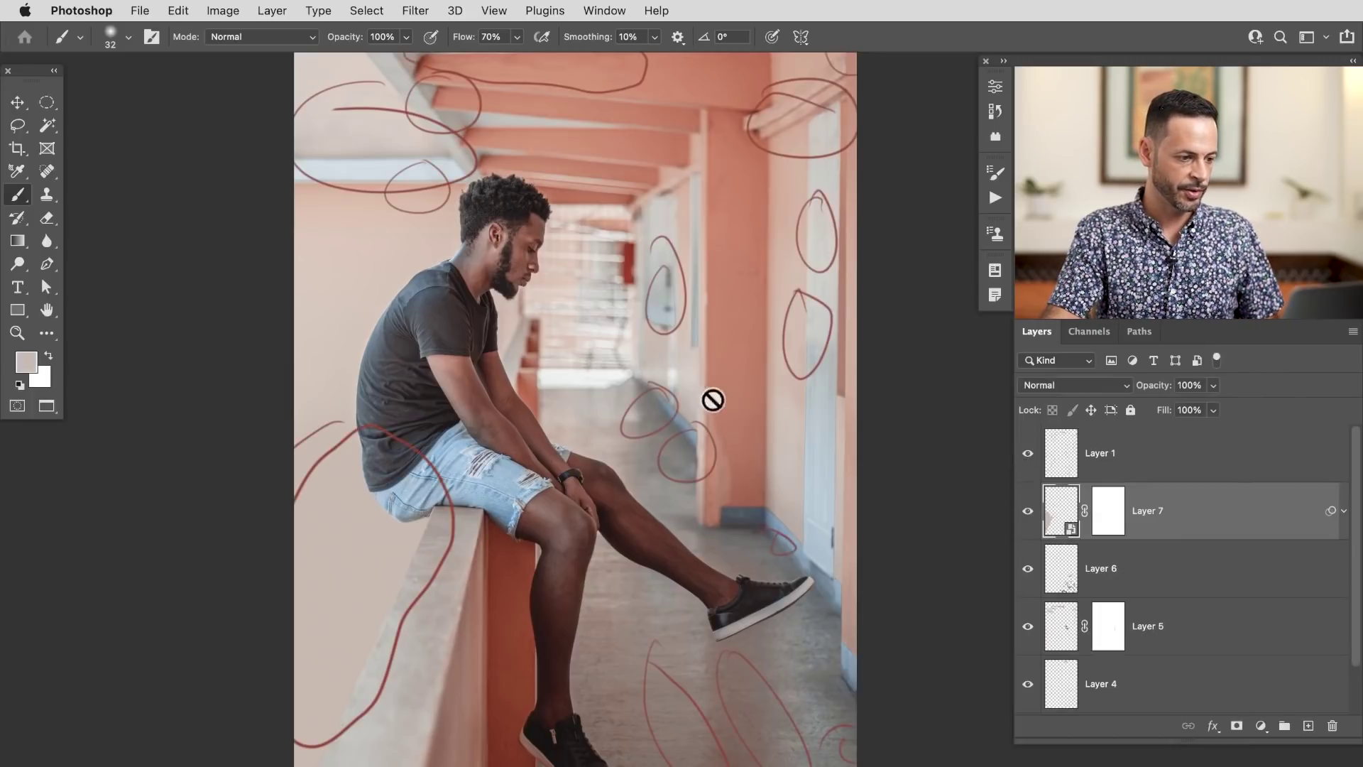
pyautogui.moveTo(631, 282); pyautogui.dragTo(685, 383)
pyautogui.click(1028, 454)
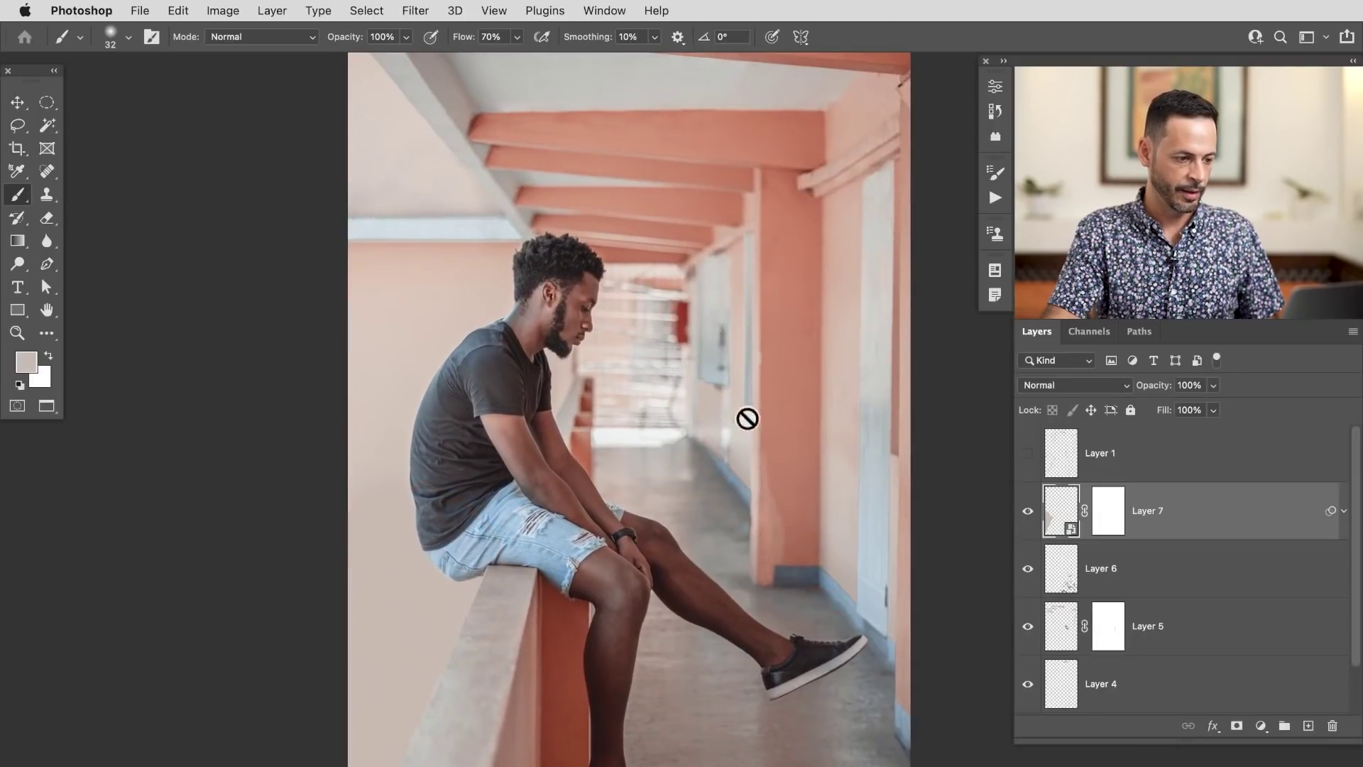
# Add an empty layer above Layer 7 and clone clean texture over the dark marks on the distant blue-grey panel
pyautogui.press('shift+alt+super+n')
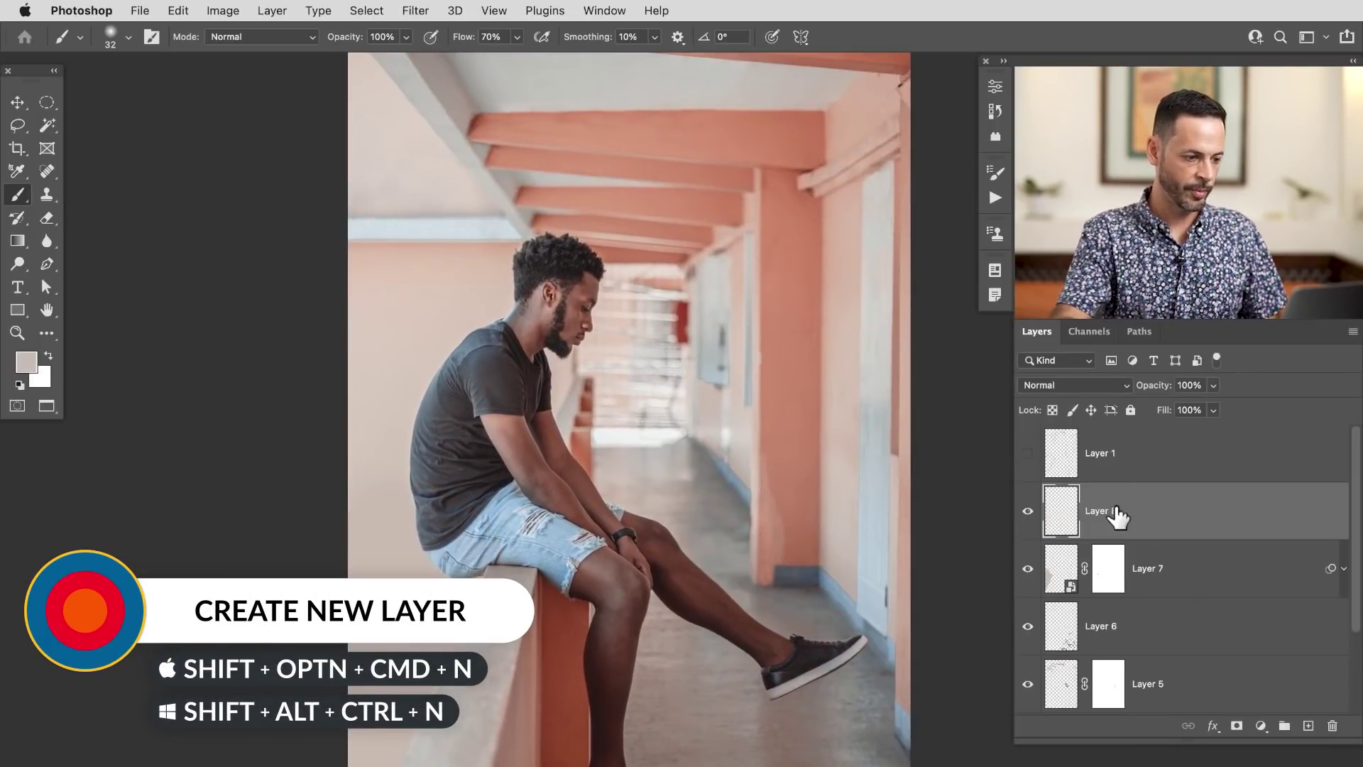
pyautogui.moveTo(715, 352); pyautogui.dragTo(759, 373)
pyautogui.press('s')
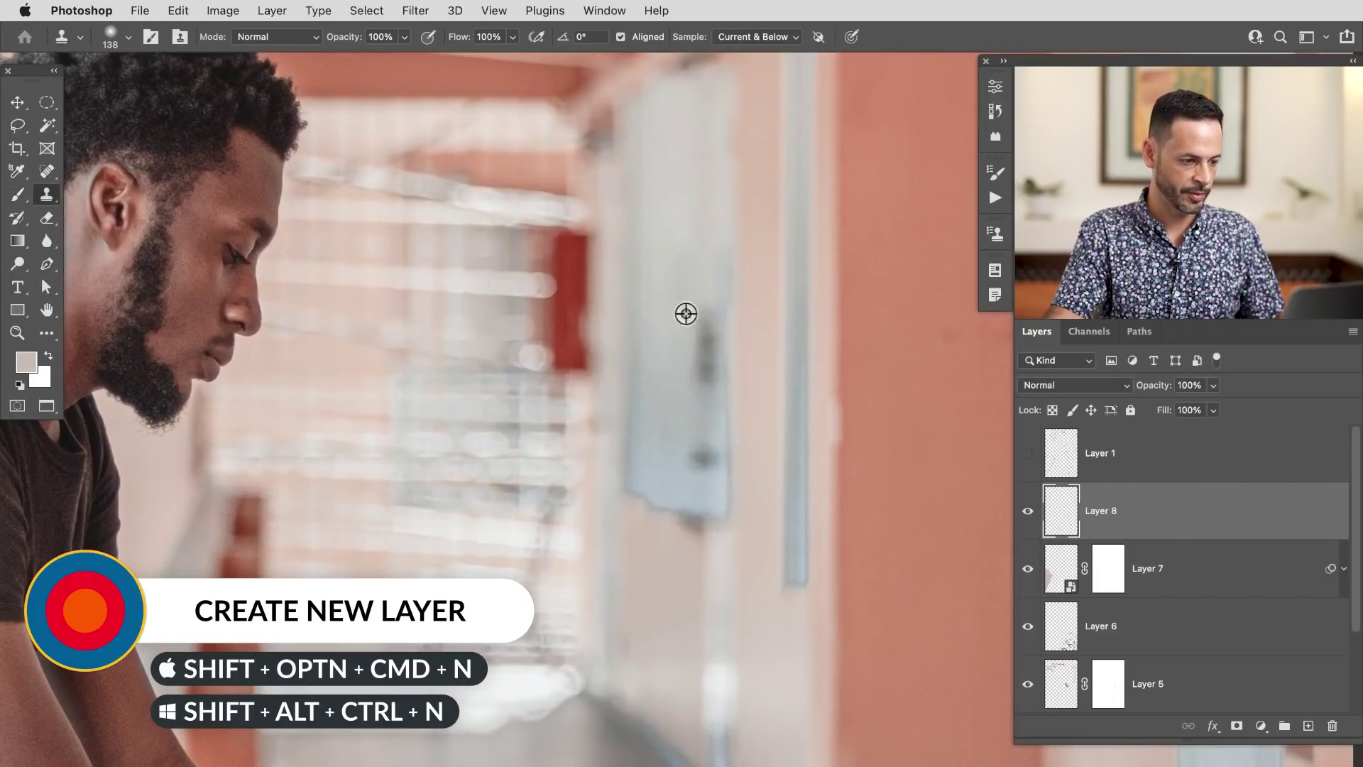
pyautogui.keyDown('alt'); pyautogui.click(668, 368); pyautogui.keyUp('alt')
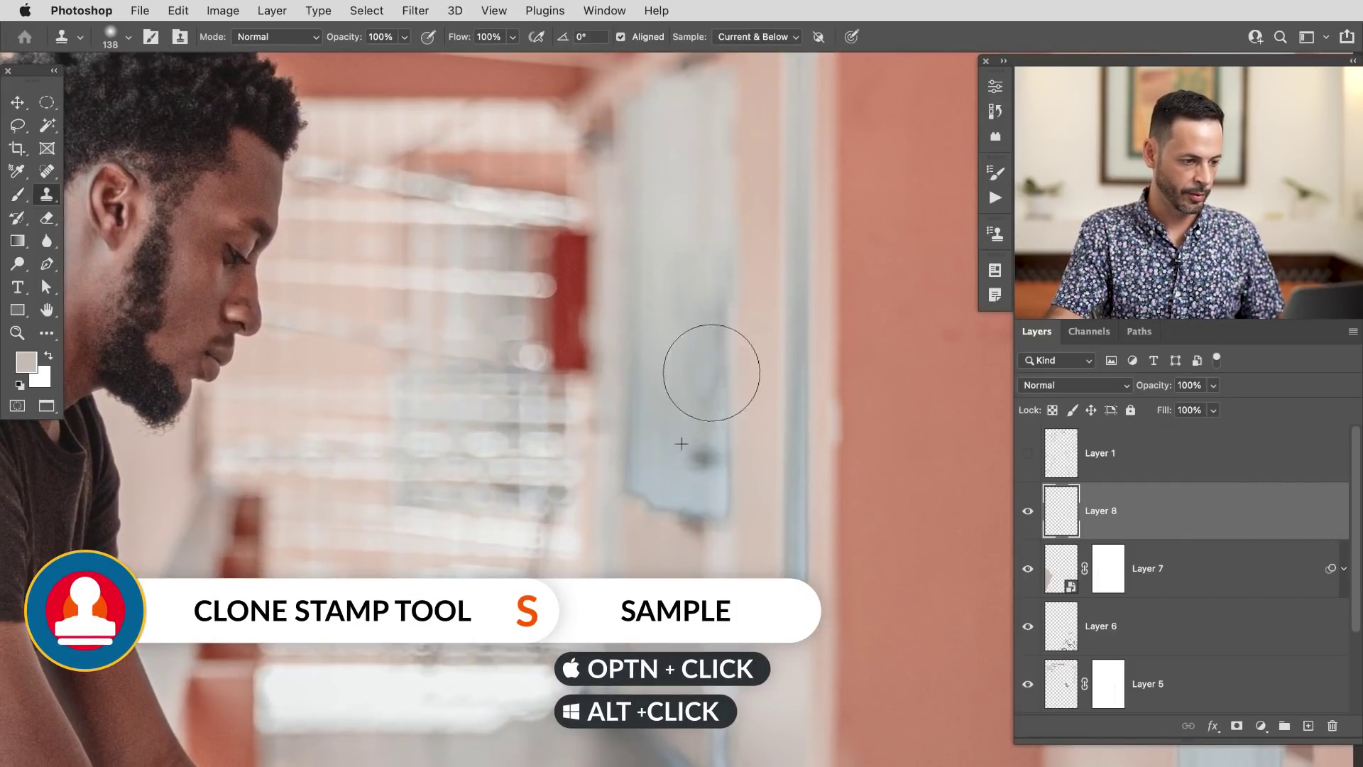
pyautogui.moveTo(715, 403); pyautogui.dragTo(699, 374)
pyautogui.keyDown('alt'); pyautogui.click(692, 366); pyautogui.keyUp('alt')
pyautogui.moveTo(684, 446)
pyautogui.mouseDown()
pyautogui.moveTo(700, 429)
pyautogui.moveTo(712, 462)
pyautogui.moveTo(696, 462)
pyautogui.mouseUp()
pyautogui.keyDown('alt'); pyautogui.click(671, 452); pyautogui.keyUp('alt')
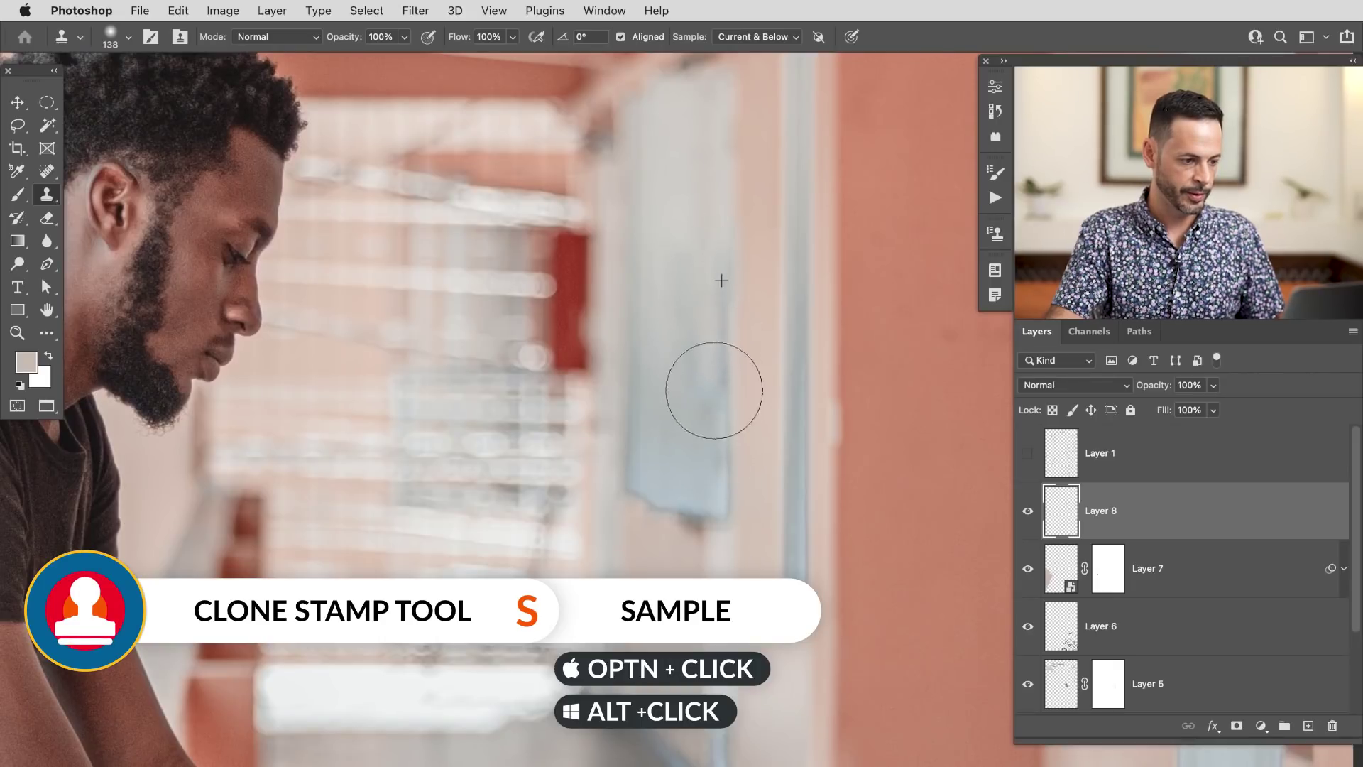
# Set the Clone Stamp flow to 20% and blend the cloned tones on the distant panel with soft strokes
pyautogui.hotkey('shift', '2')
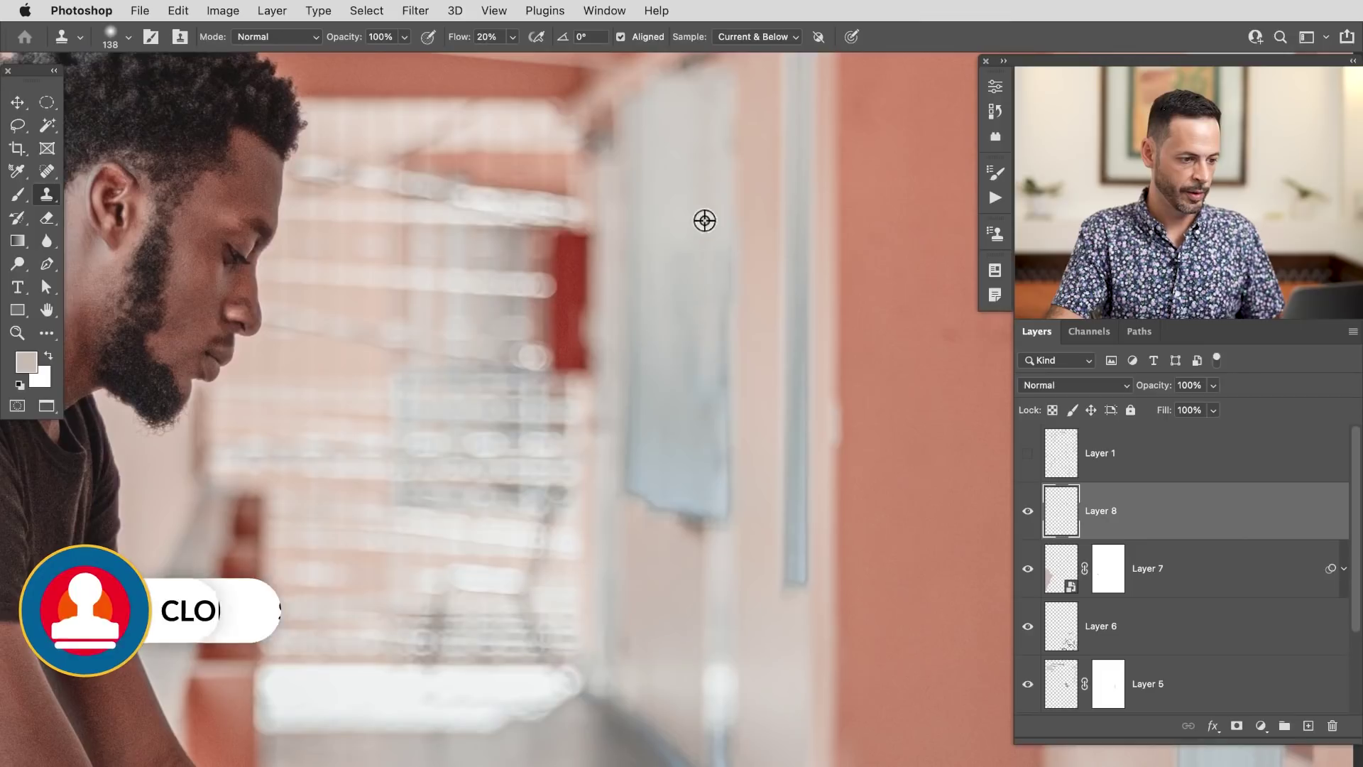
pyautogui.keyDown('alt'); pyautogui.click(716, 237); pyautogui.keyUp('alt')
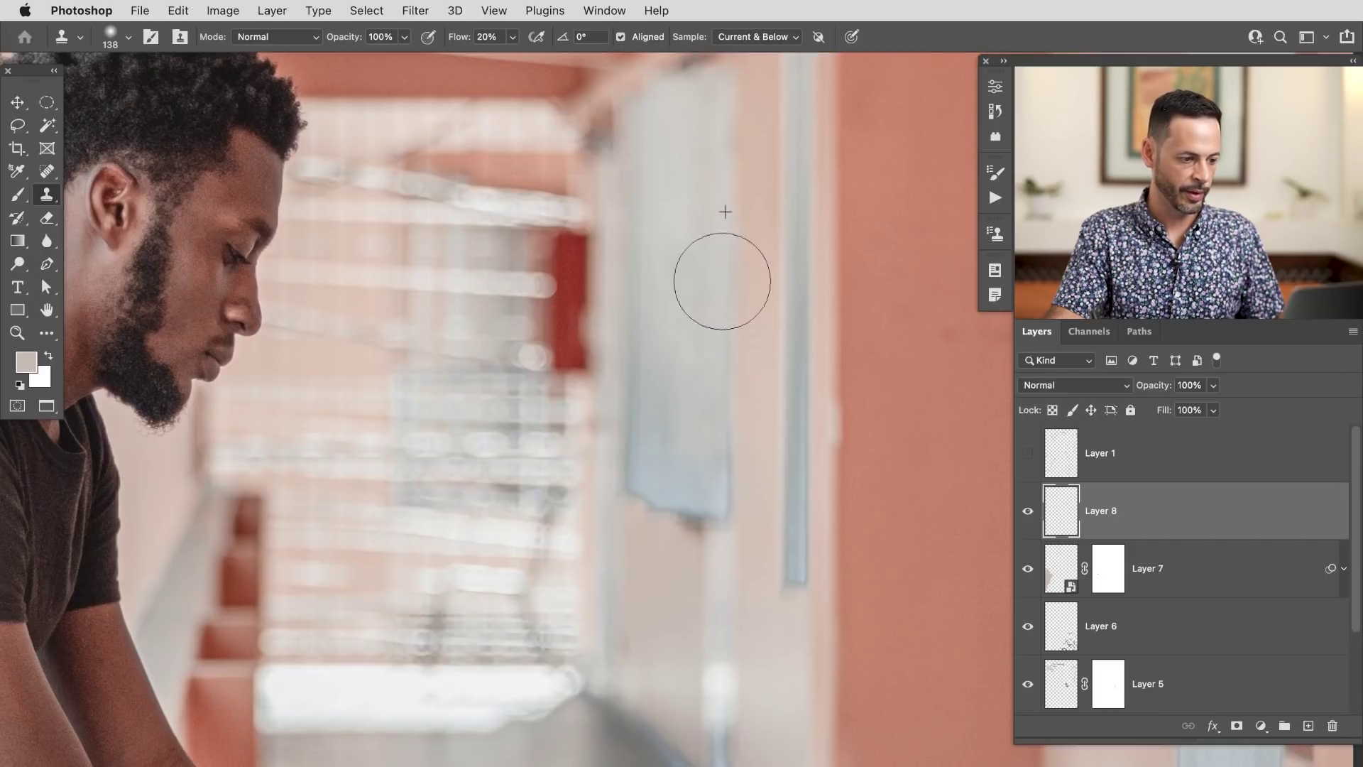
pyautogui.moveTo(816, 468); pyautogui.dragTo(703, 484)
pyautogui.moveTo(739, 508); pyautogui.dragTo(682, 360)
pyautogui.moveTo(723, 317); pyautogui.dragTo(770, 313)
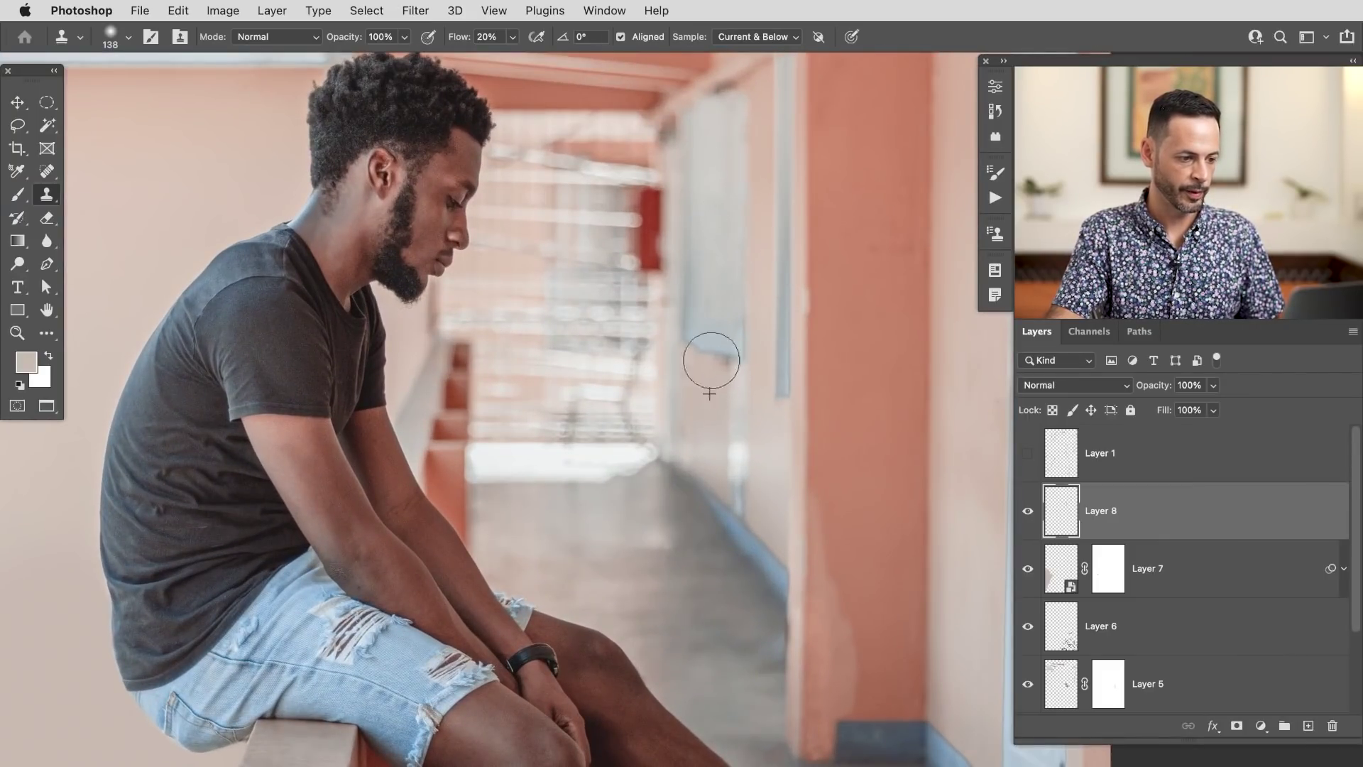
# Select all the layers above the Background and group them
pyautogui.scroll(-3, 711, 414)
pyautogui.scroll(2, 721, 429)
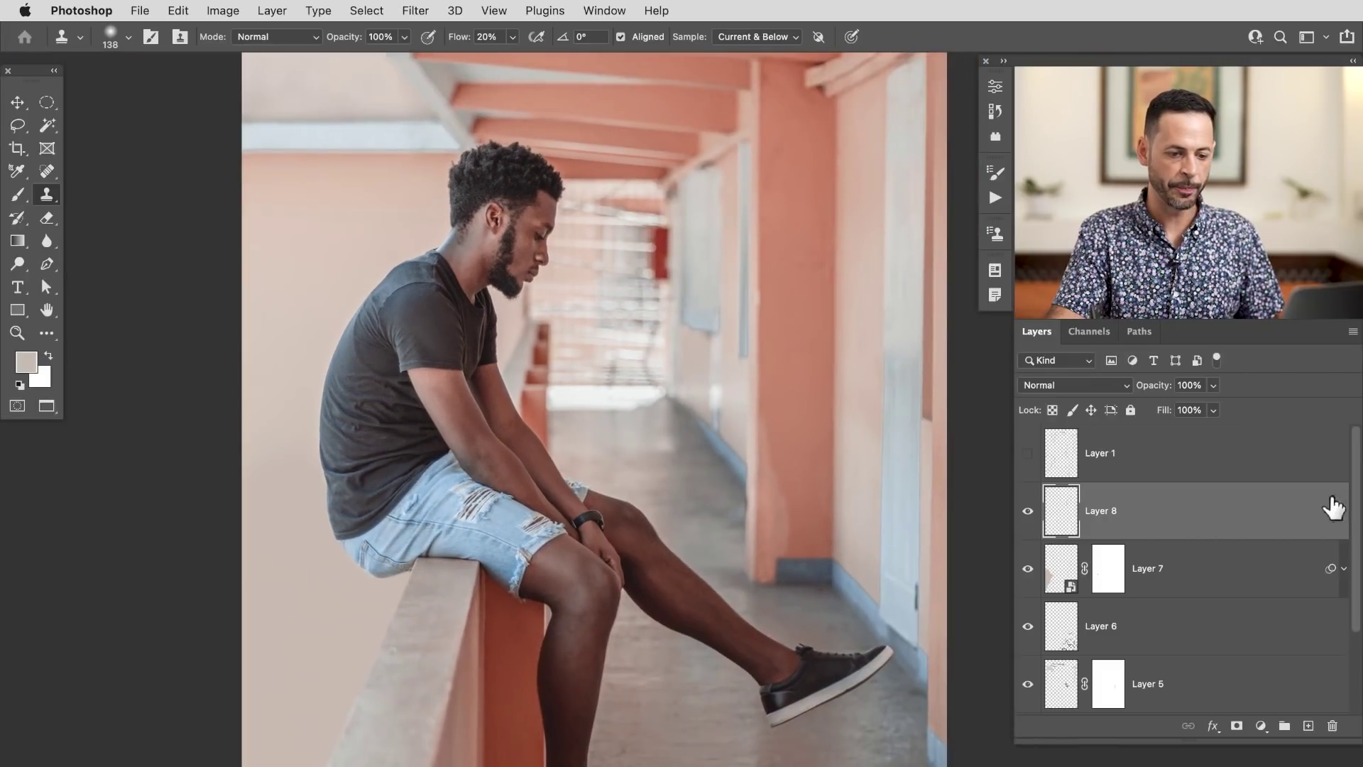
pyautogui.moveTo(1352, 499); pyautogui.dragTo(1357, 590)
pyautogui.click(1245, 454)
pyautogui.keyDown('shift'); pyautogui.click(1232, 629); pyautogui.keyUp('shift')
pyautogui.press('super+g')
# Toggle the retouching group's visibility repeatedly to compare the photo before and after the cleanup
pyautogui.moveTo(835, 597); pyautogui.dragTo(786, 607)
pyautogui.click(1027, 436)
pyautogui.click(1027, 436)
pyautogui.click(1027, 436)
pyautogui.click(1027, 436)
pyautogui.click(1027, 438)
pyautogui.click(1027, 437)
pyautogui.click(1028, 437)
pyautogui.click(1027, 437)
pyautogui.moveTo(688, 378); pyautogui.dragTo(699, 349)
pyautogui.click(1028, 436)
pyautogui.click(1027, 436)
pyautogui.click(1027, 436)
pyautogui.click(1026, 436)
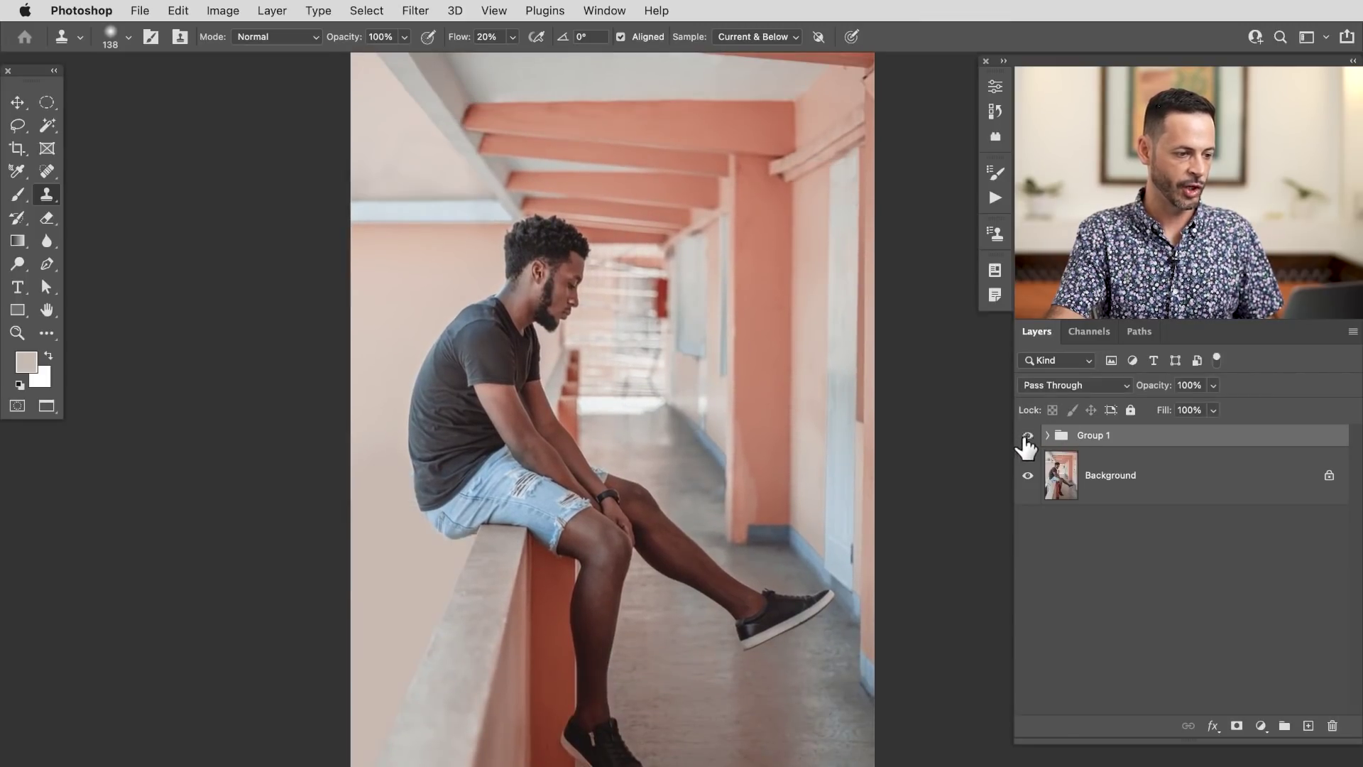